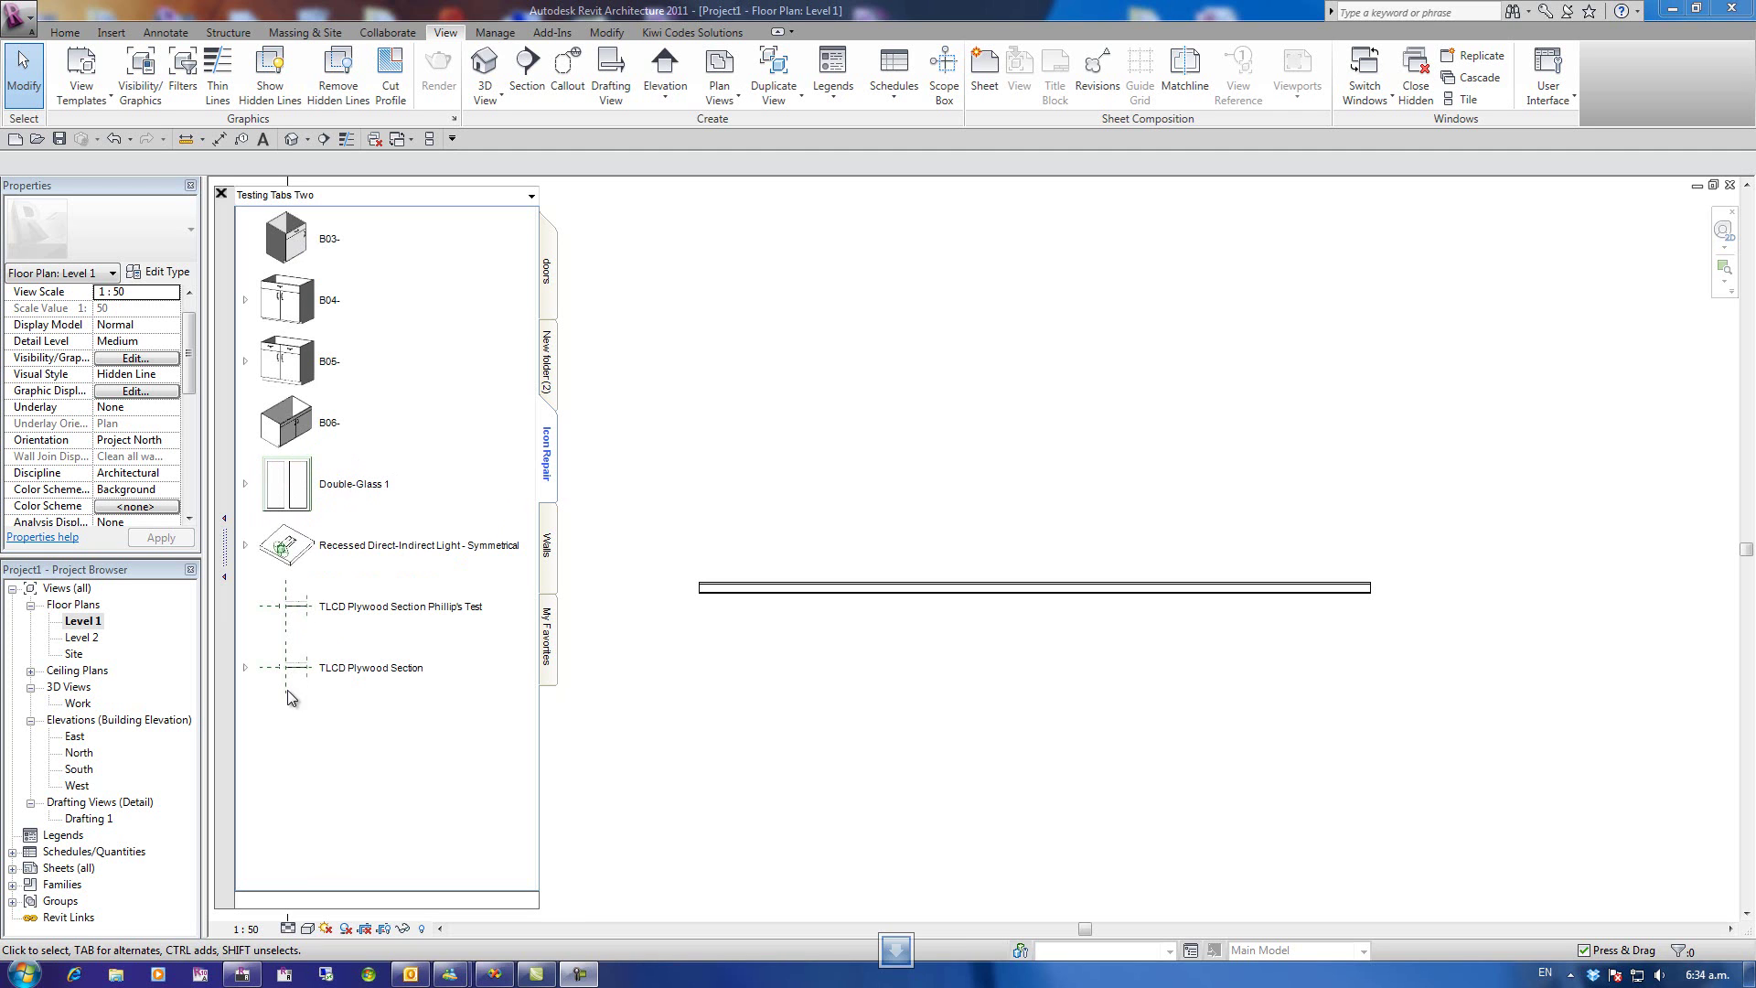
- Expand the TLCD Plywood Section and Recessed Direct-Indirect Light families to list their types
click(302, 649)
click(322, 554)
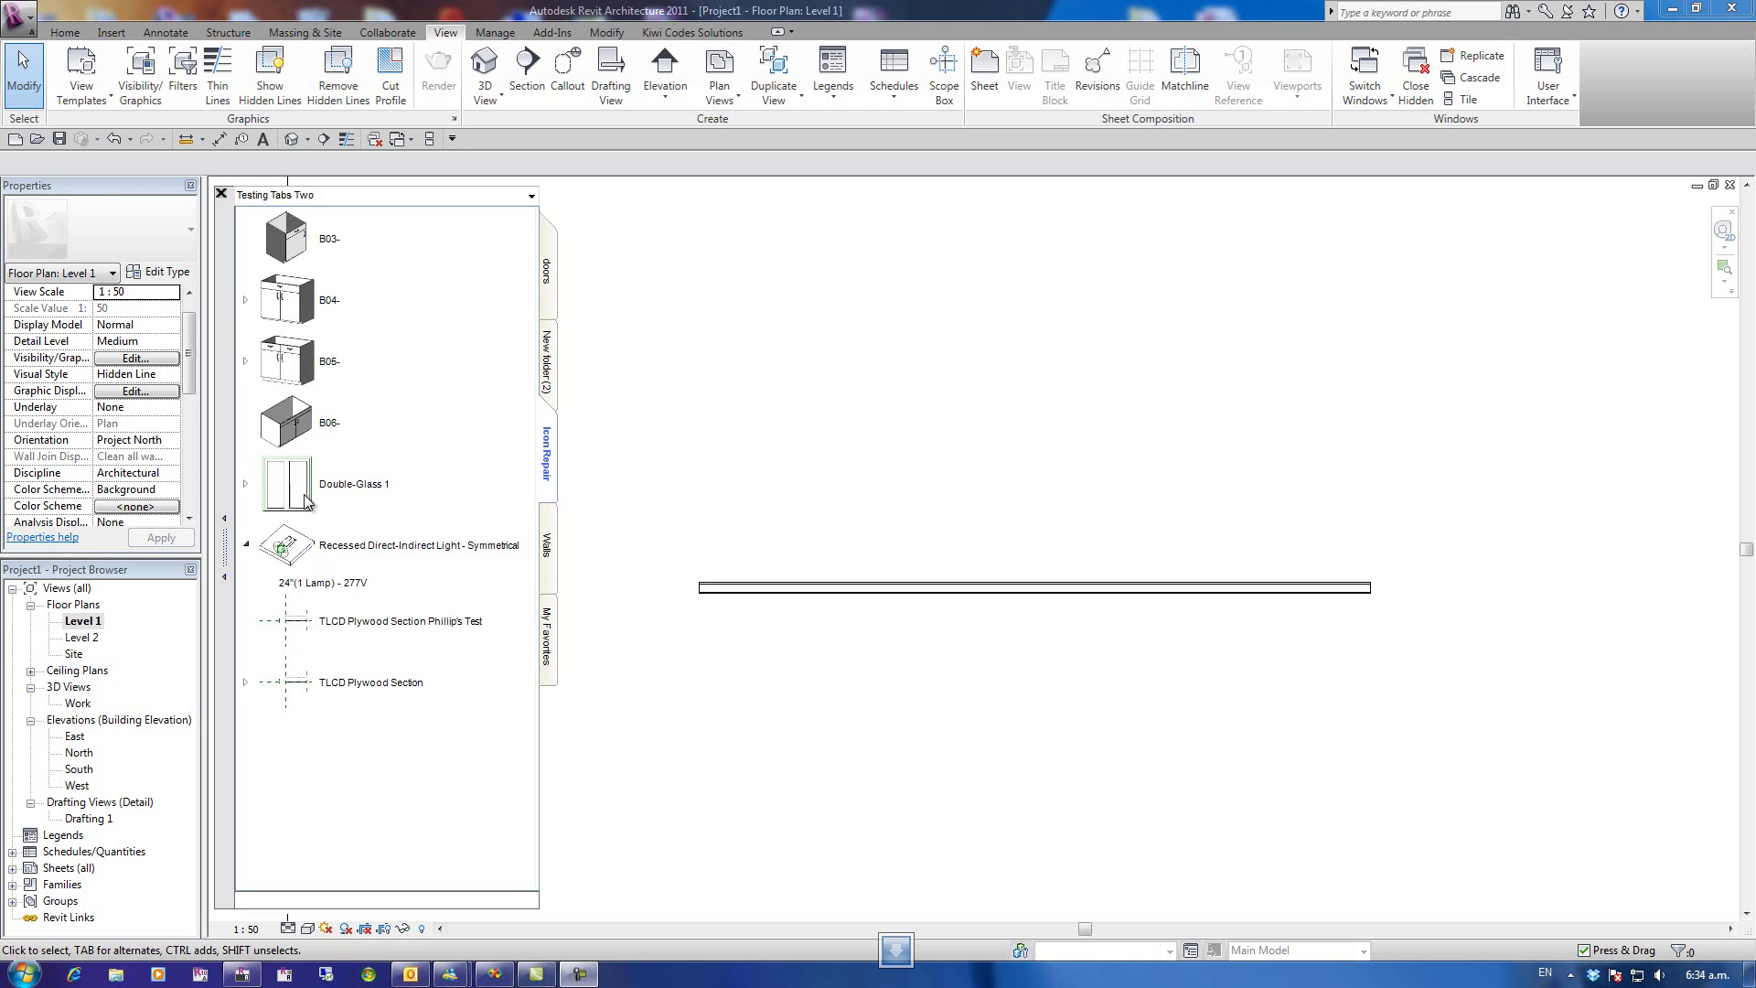
- Place a 72" x 82" Double-Glass 1 door into the wall
click(294, 495)
click(298, 580)
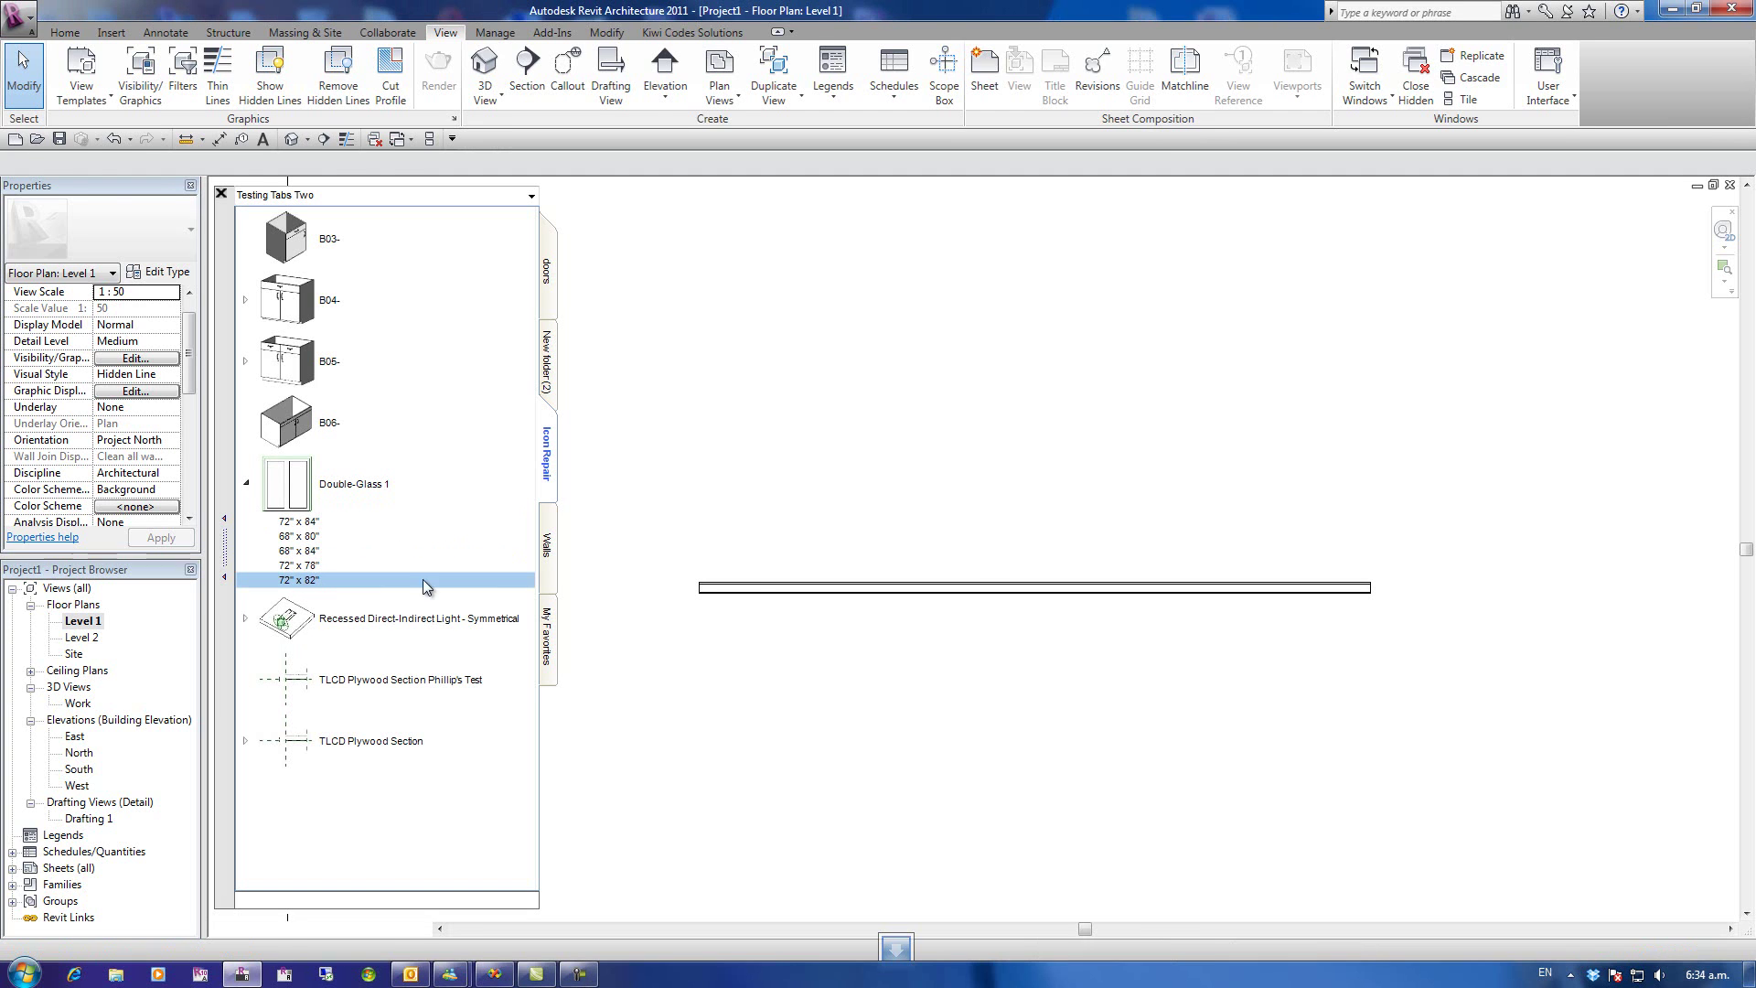
click(1006, 588)
key(Escape)
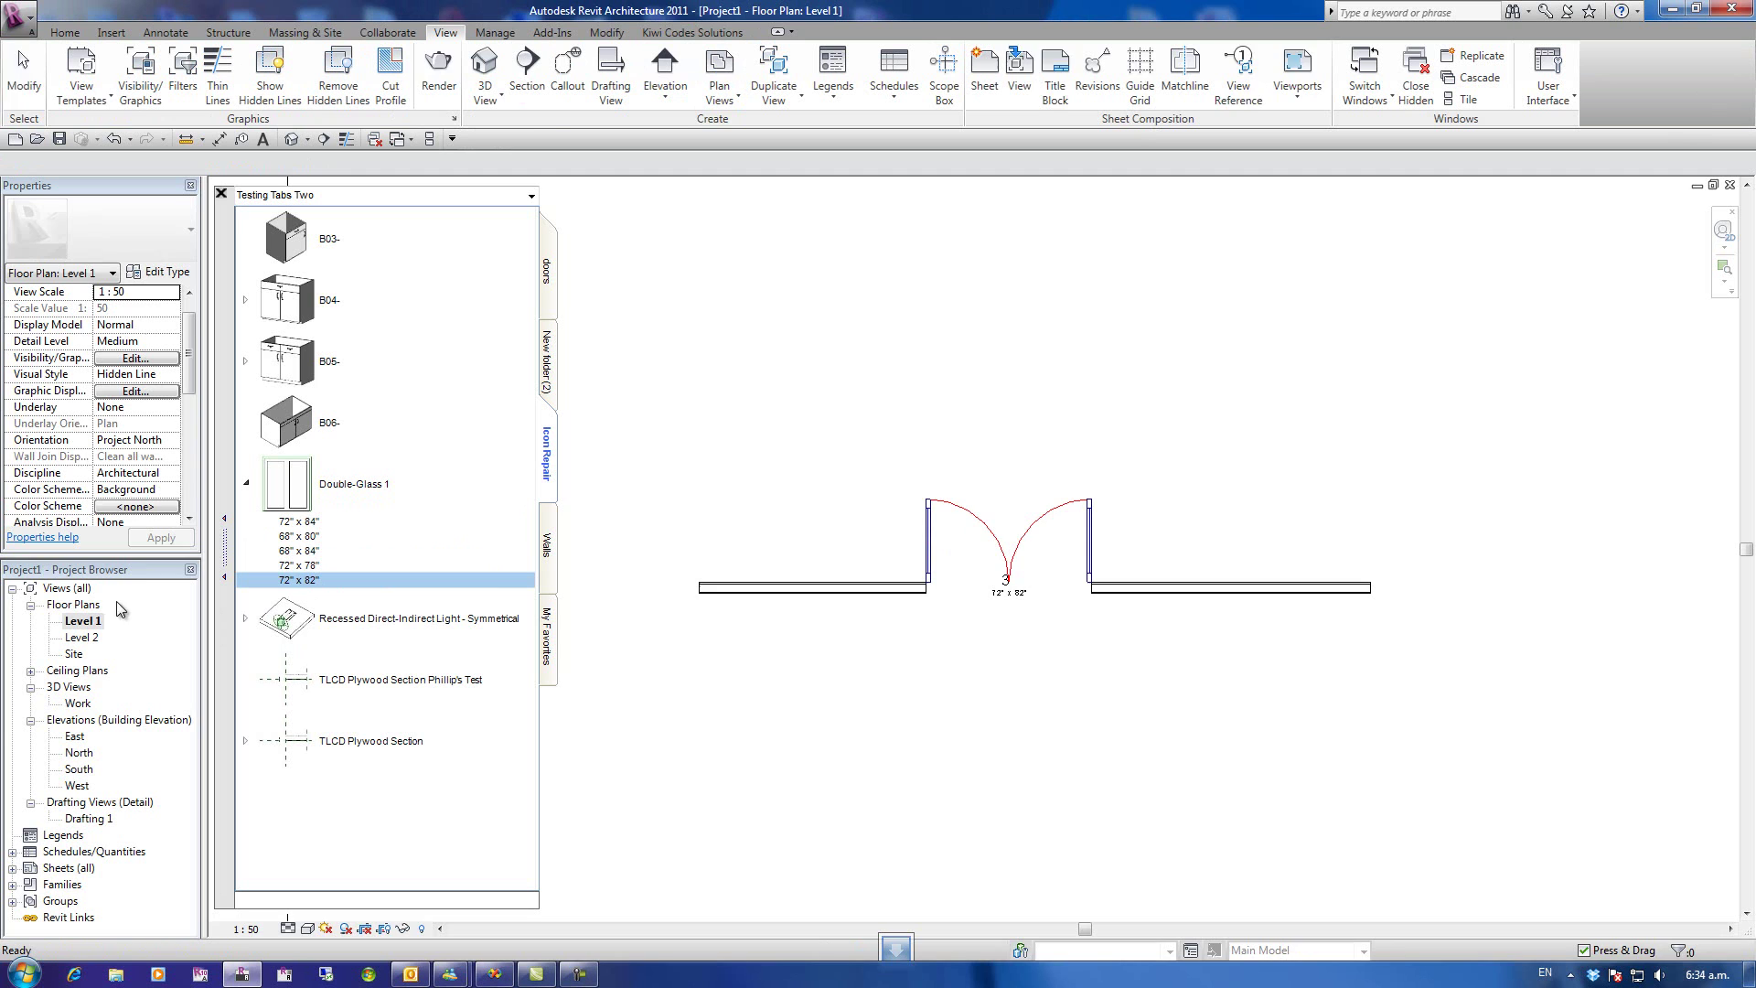
- In the Work 3D view, start Family Options > Create Icon for the Double-Glass 1 family
double_click(78, 703)
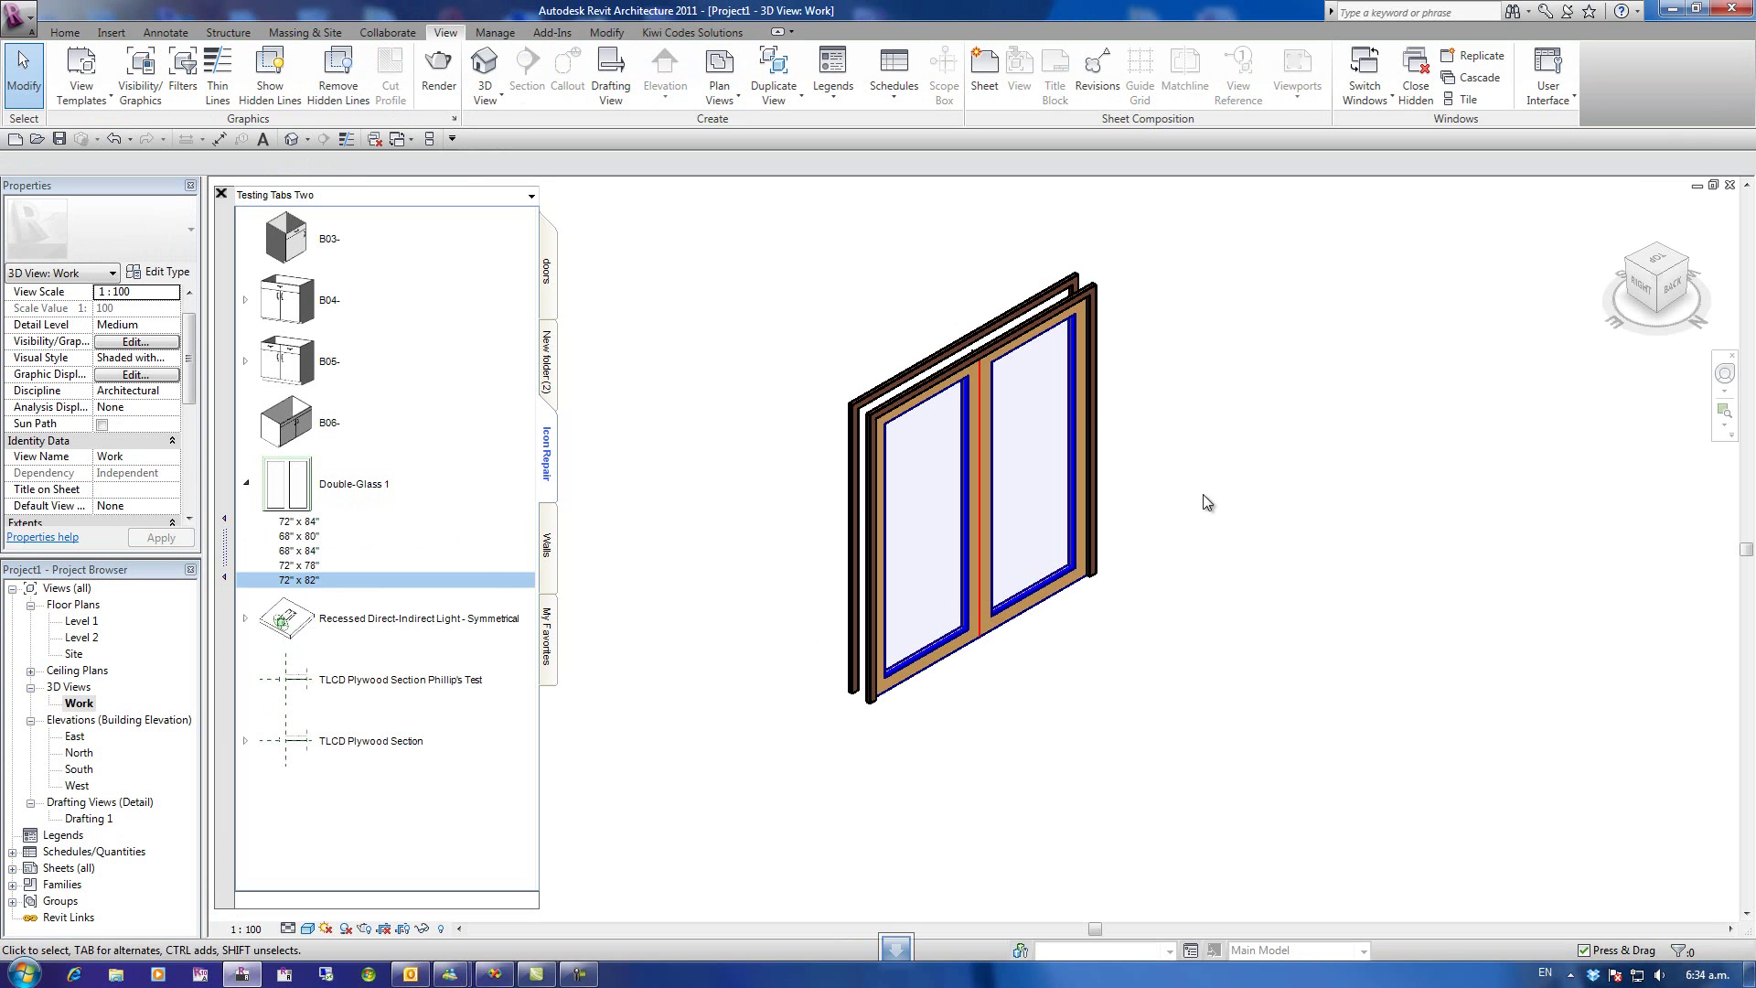
middle_drag(1150, 569, 1166, 610)
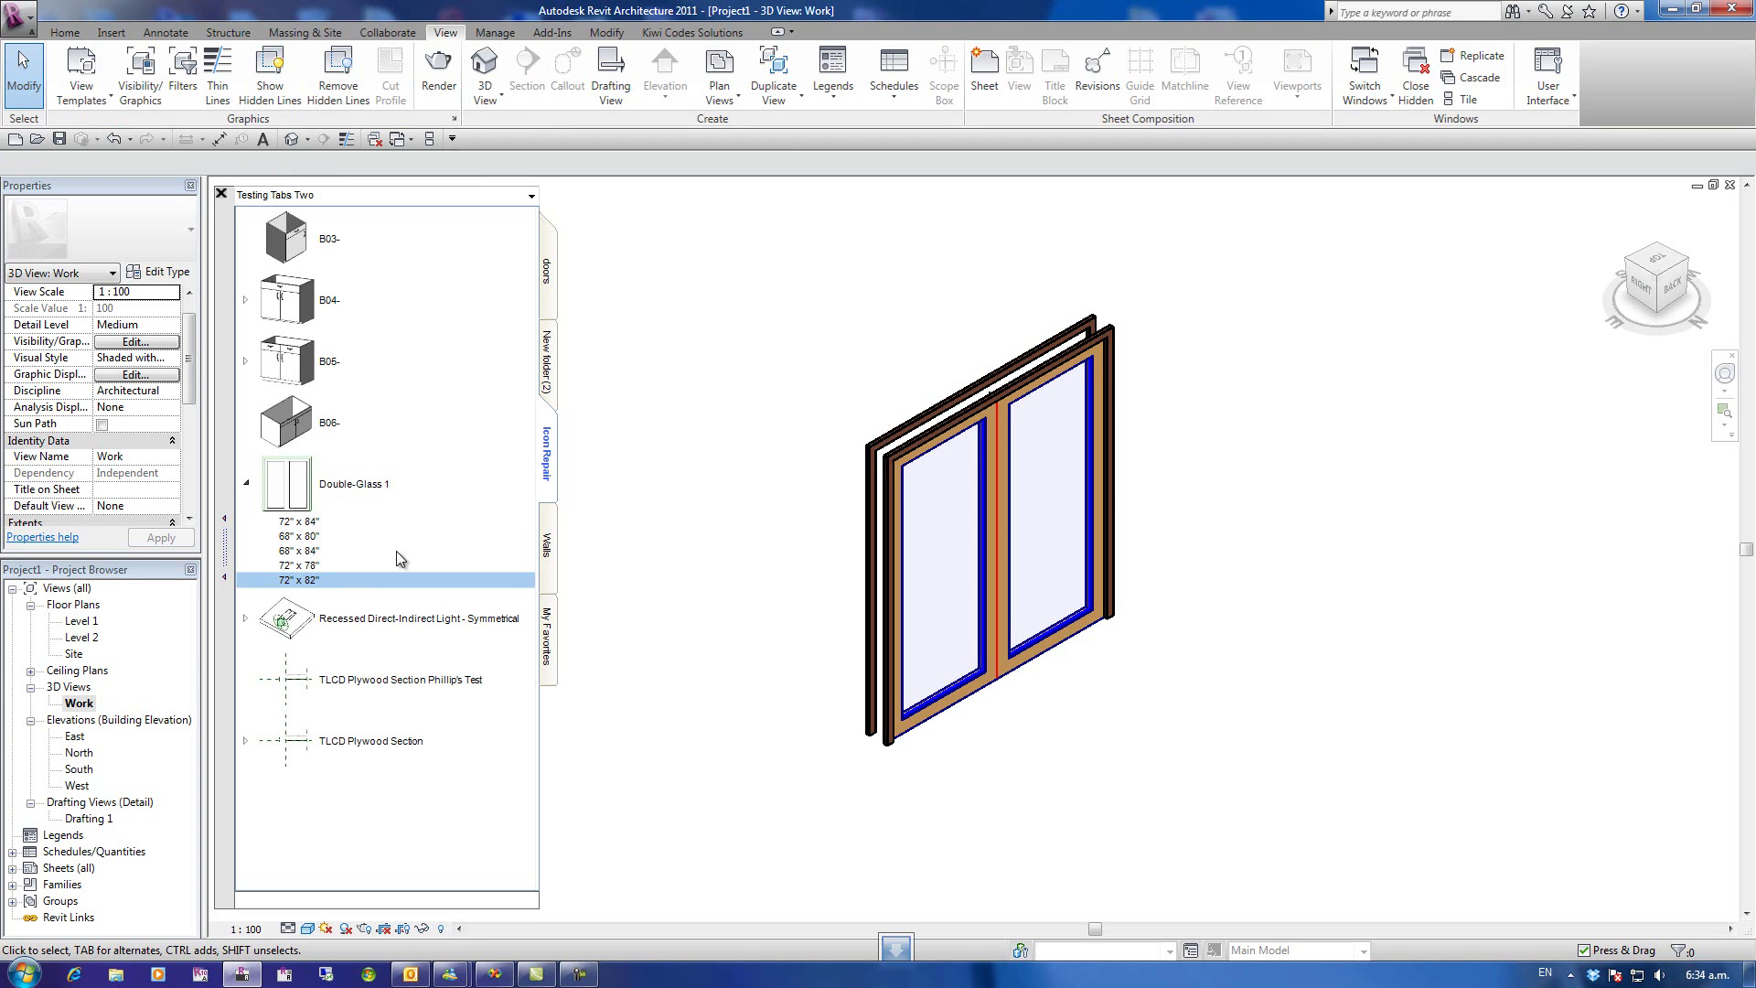
right_click(298, 481)
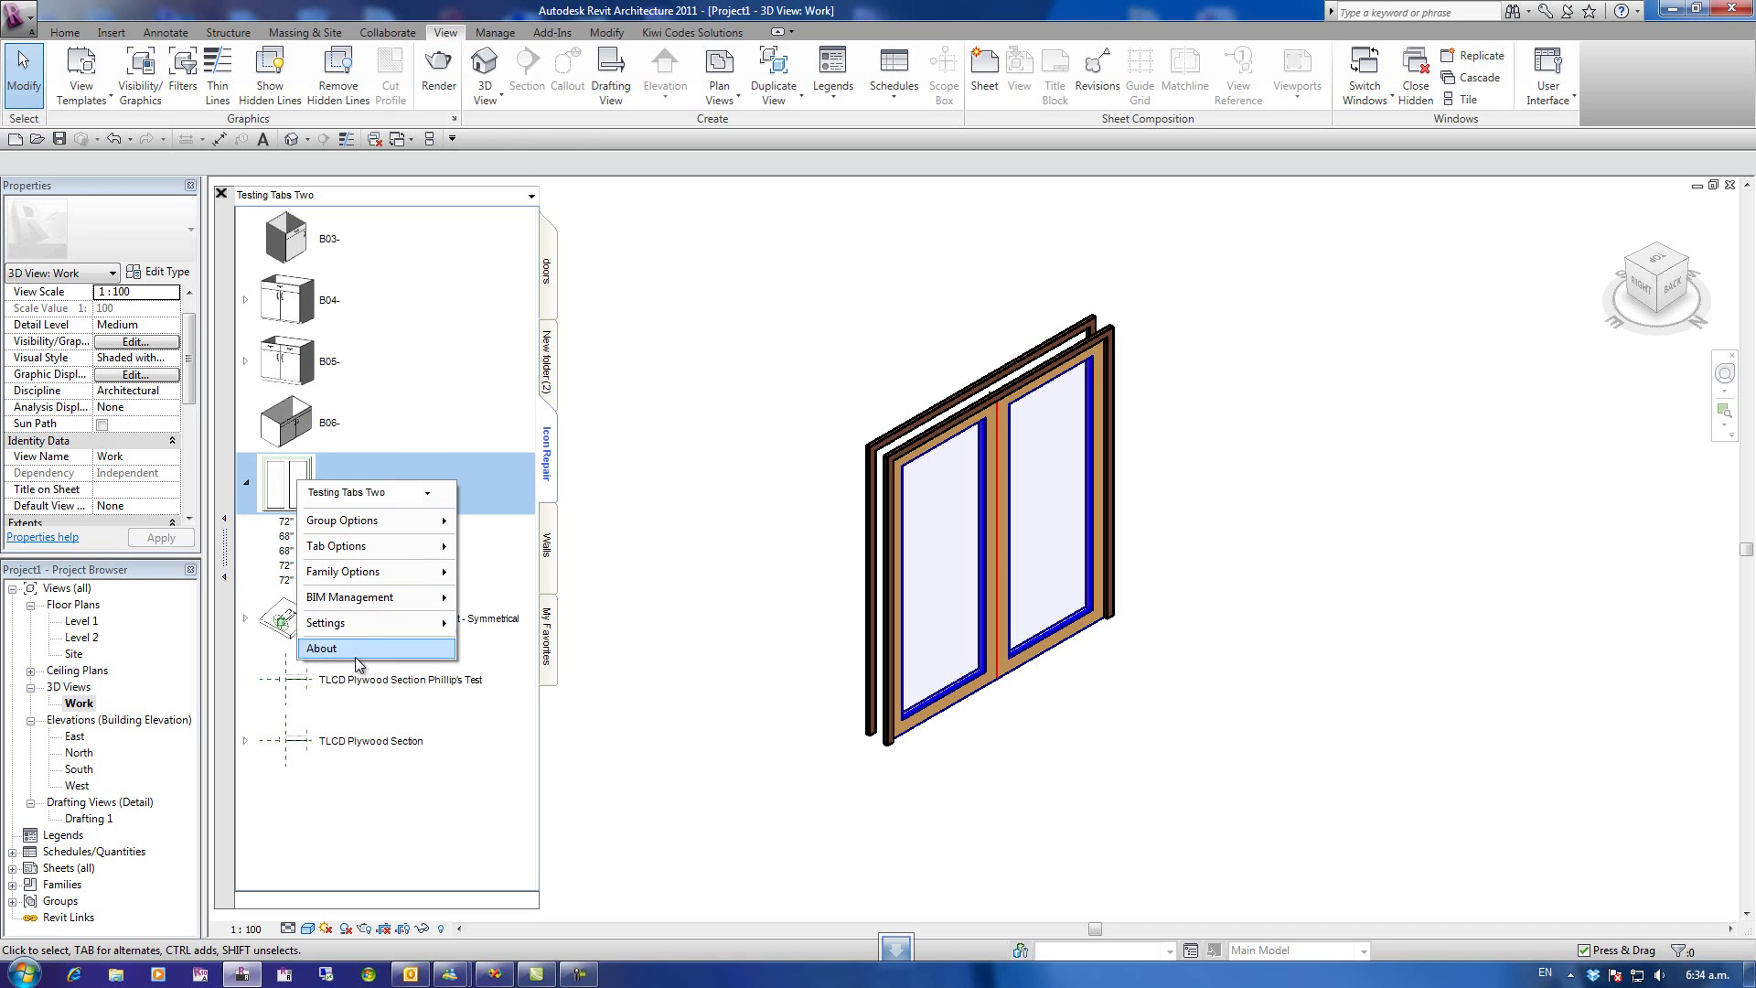
mouse_move(392, 580)
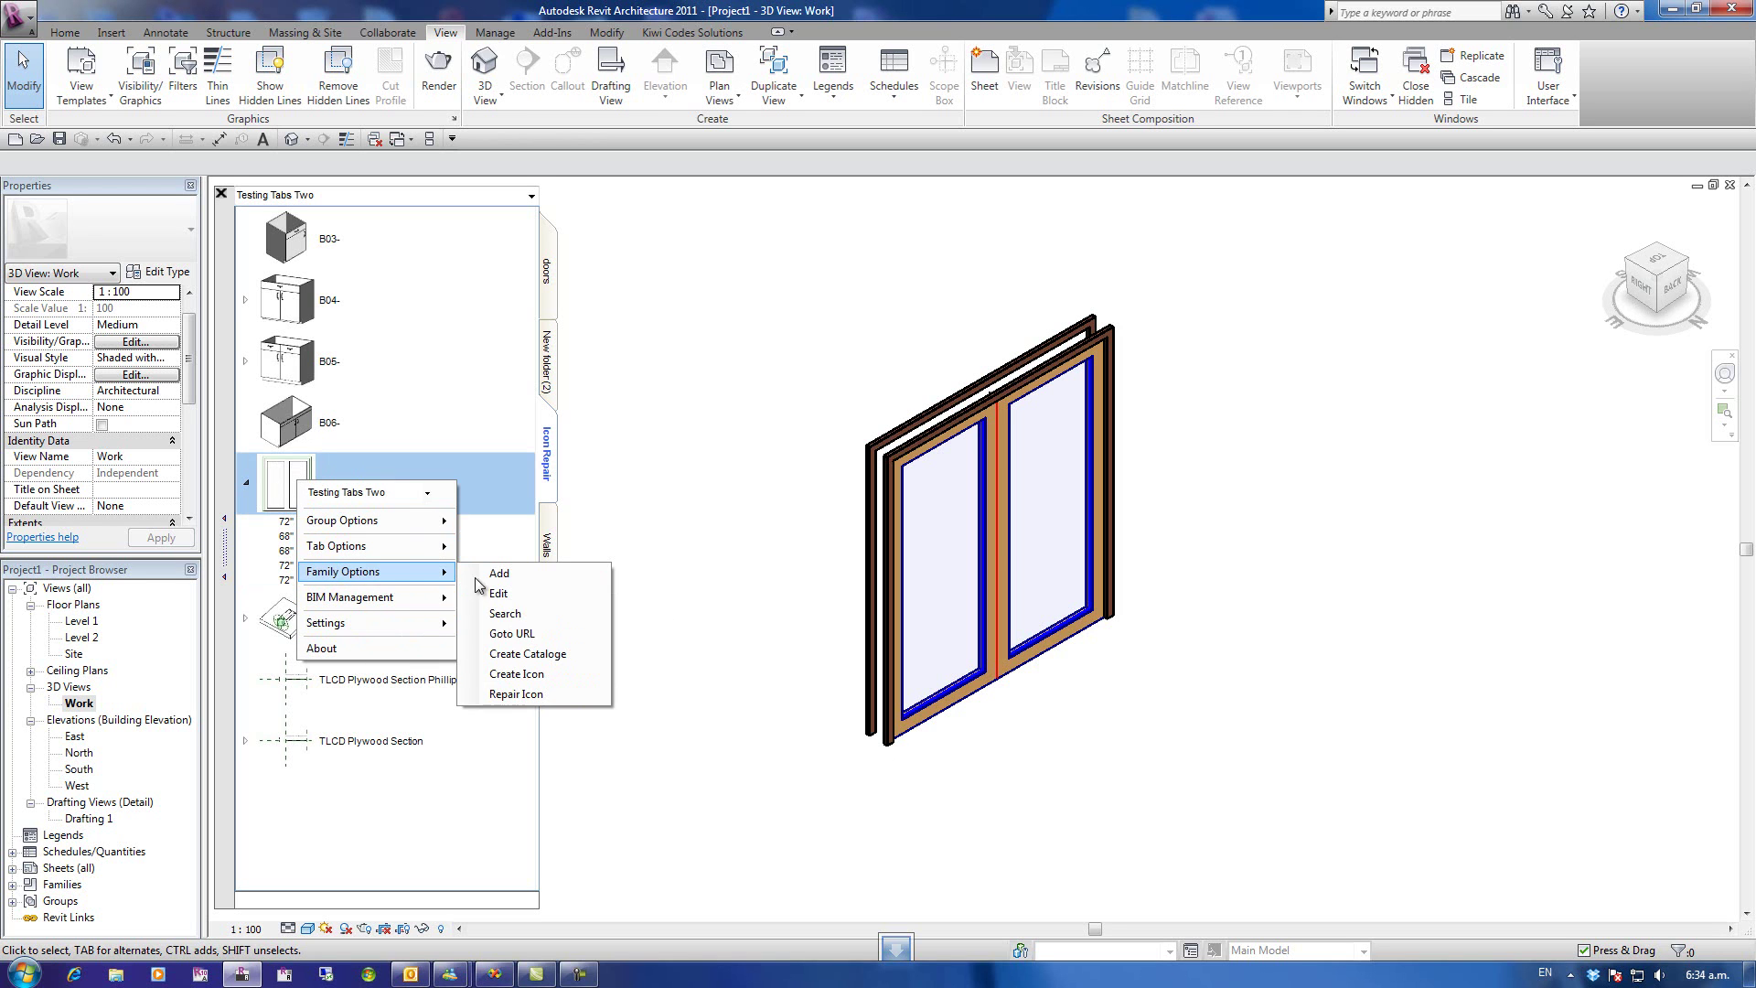
click(516, 674)
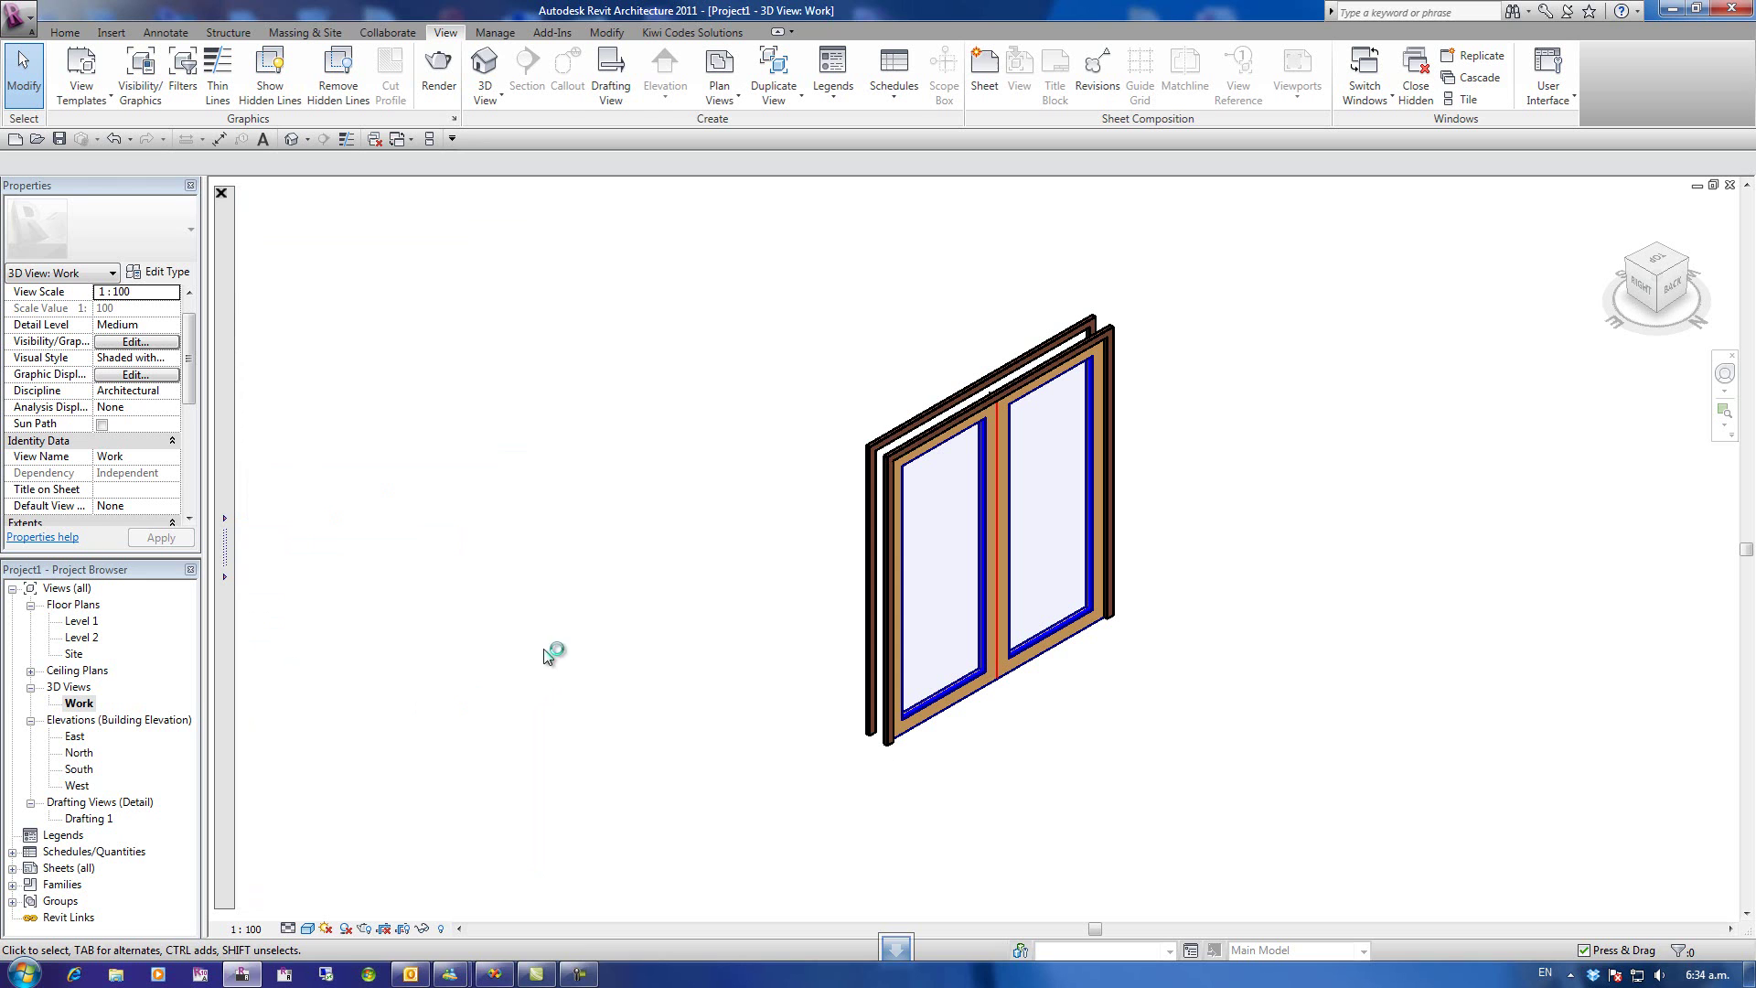
- Frame the door in the capture window and capture it as a 67 x 67 icon
drag(354, 249, 974, 293)
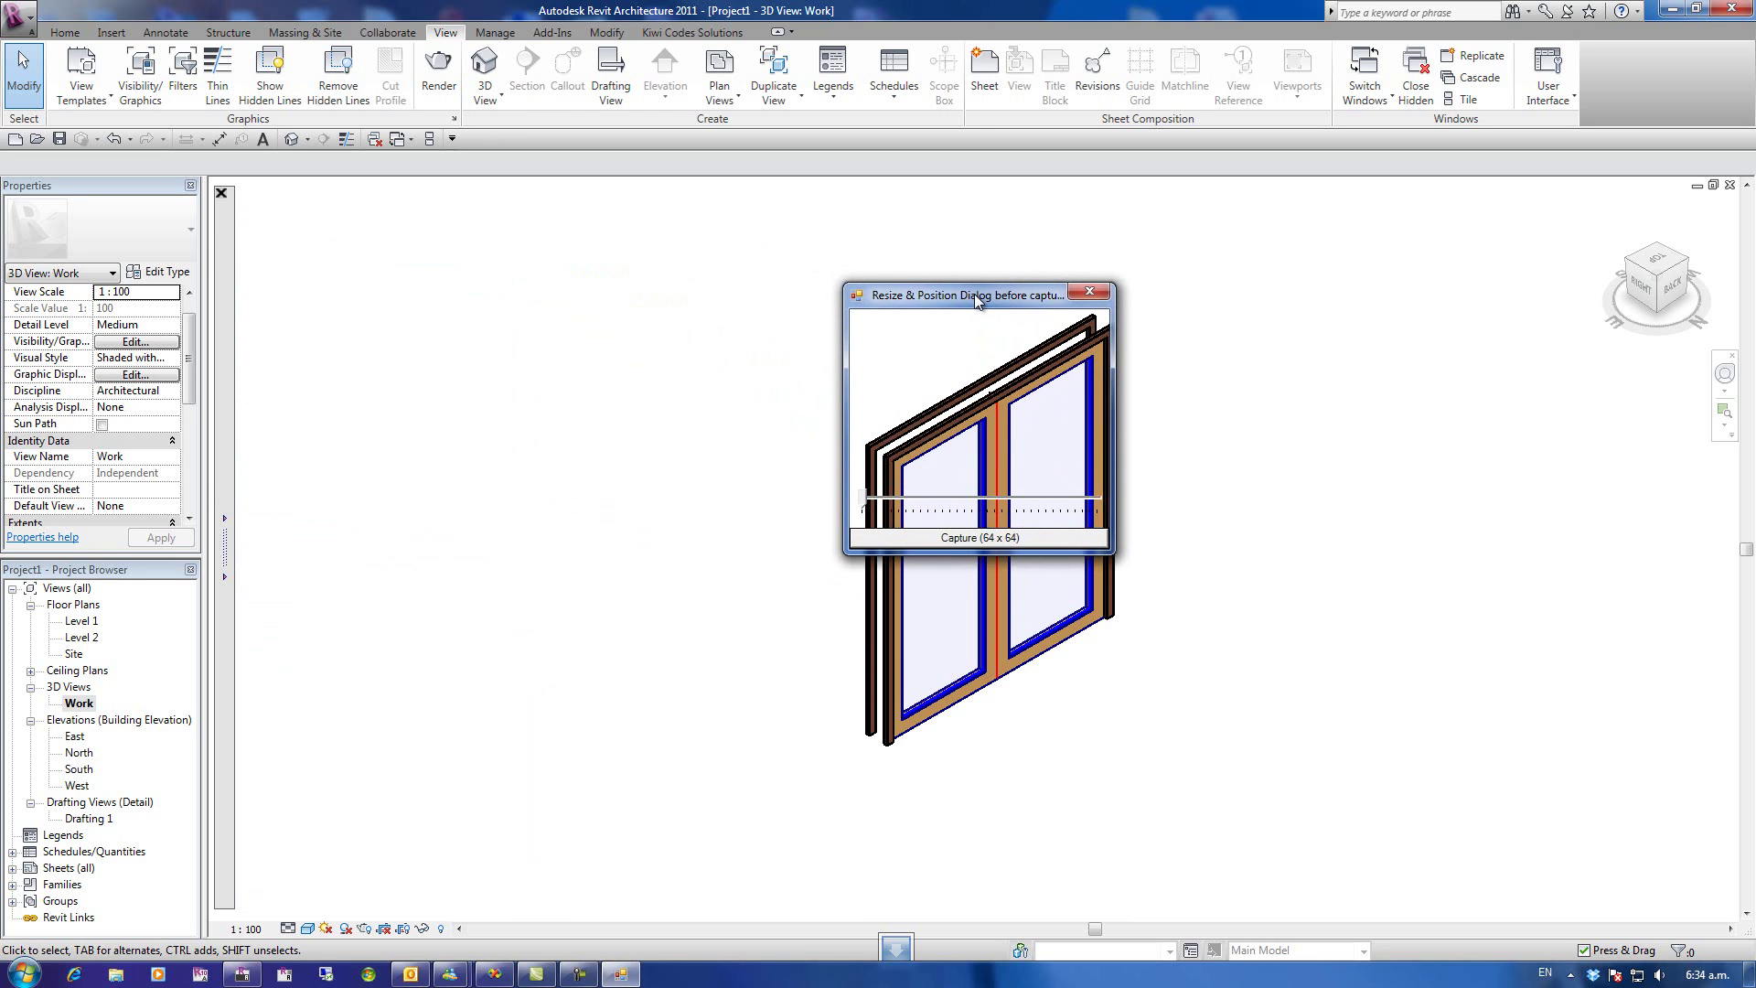
drag(970, 557, 942, 752)
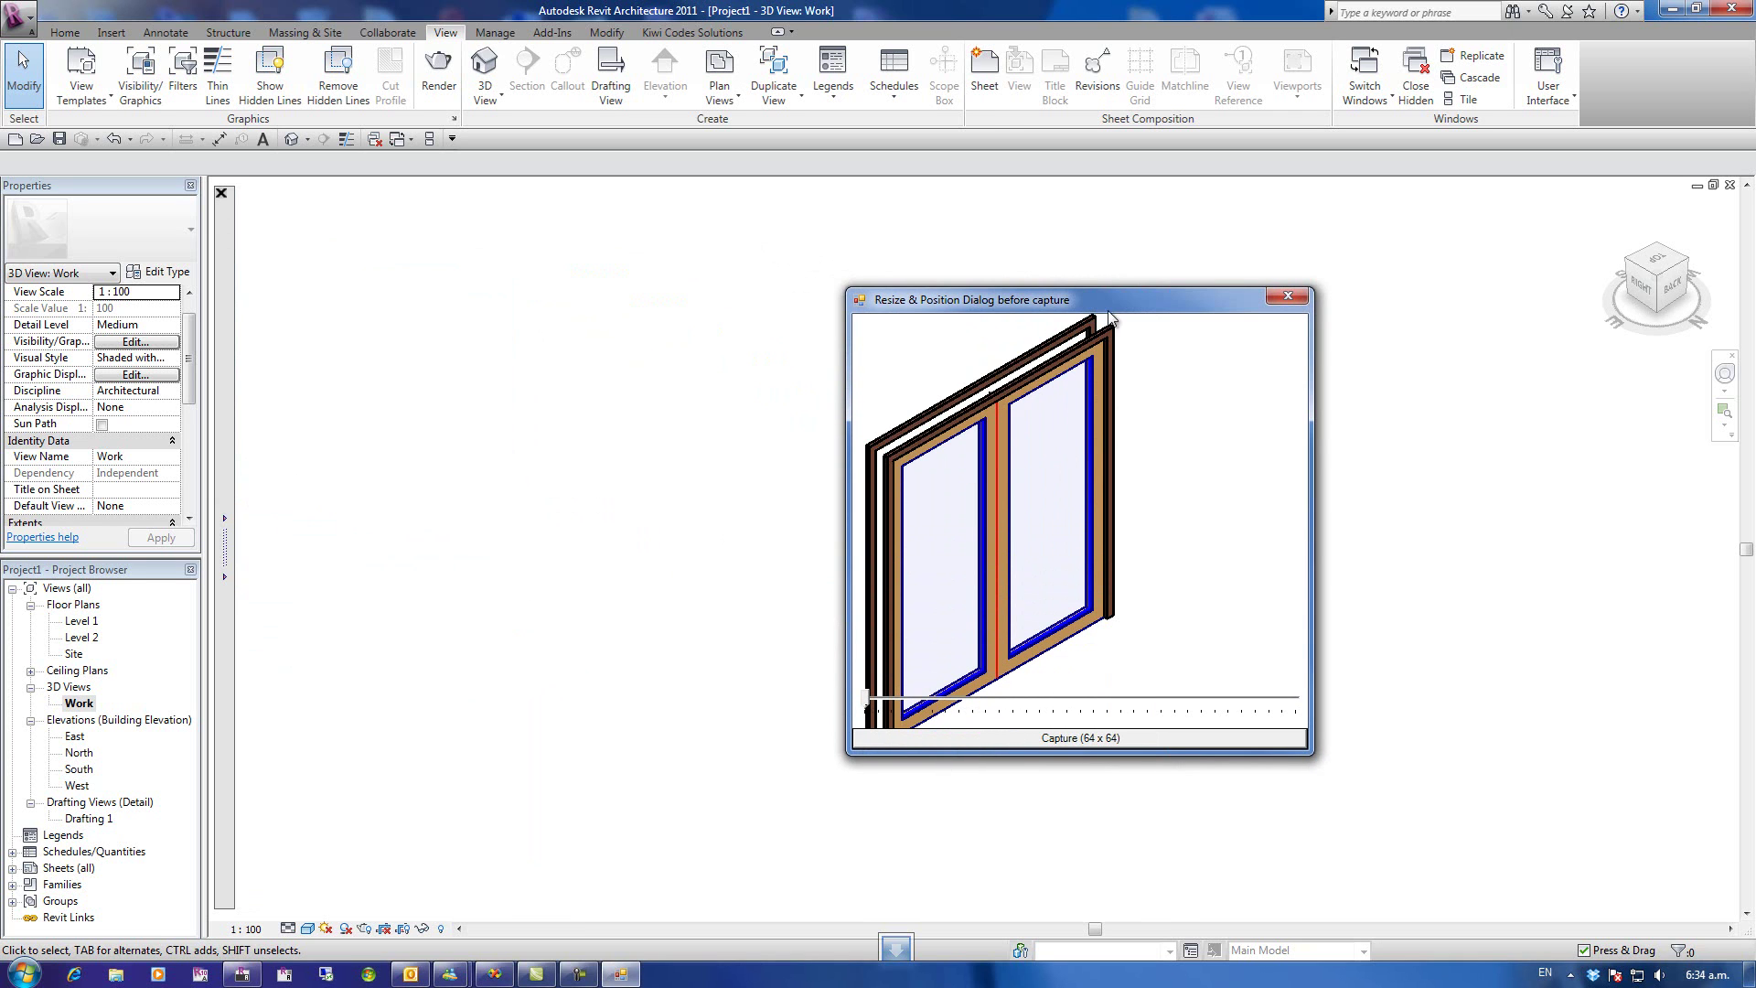
drag(1118, 521, 1312, 523)
drag(1113, 302, 1044, 304)
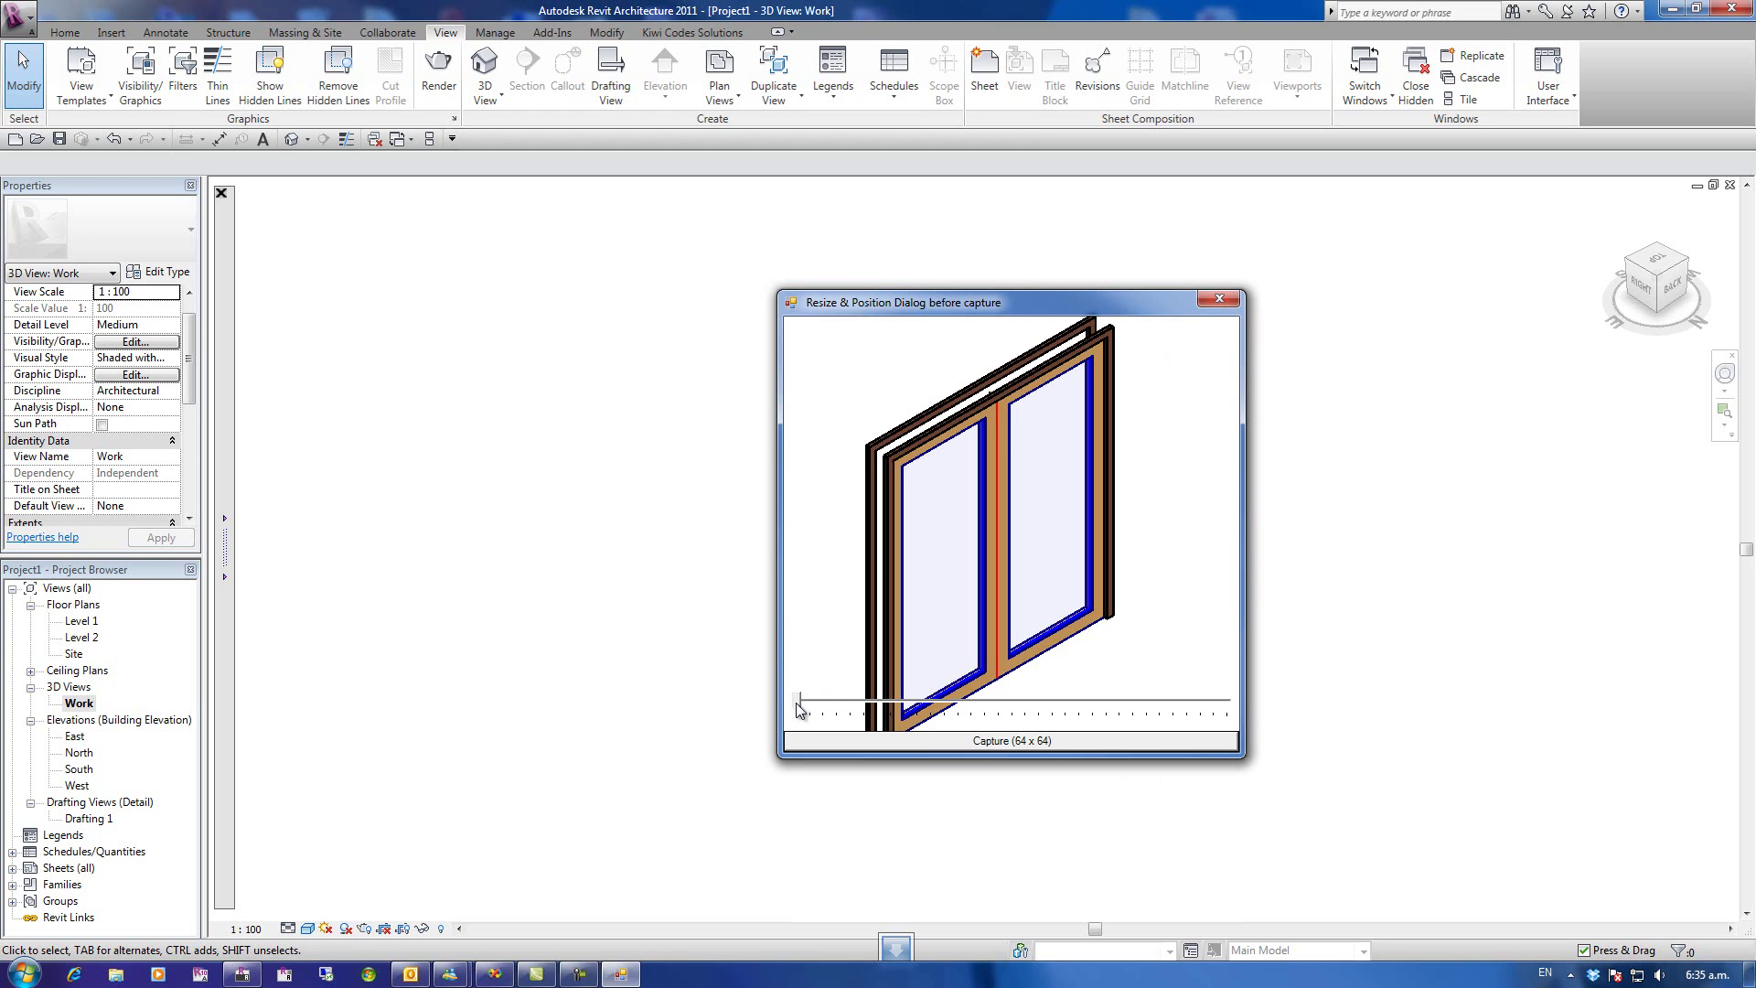
drag(796, 702, 854, 703)
drag(976, 711, 815, 703)
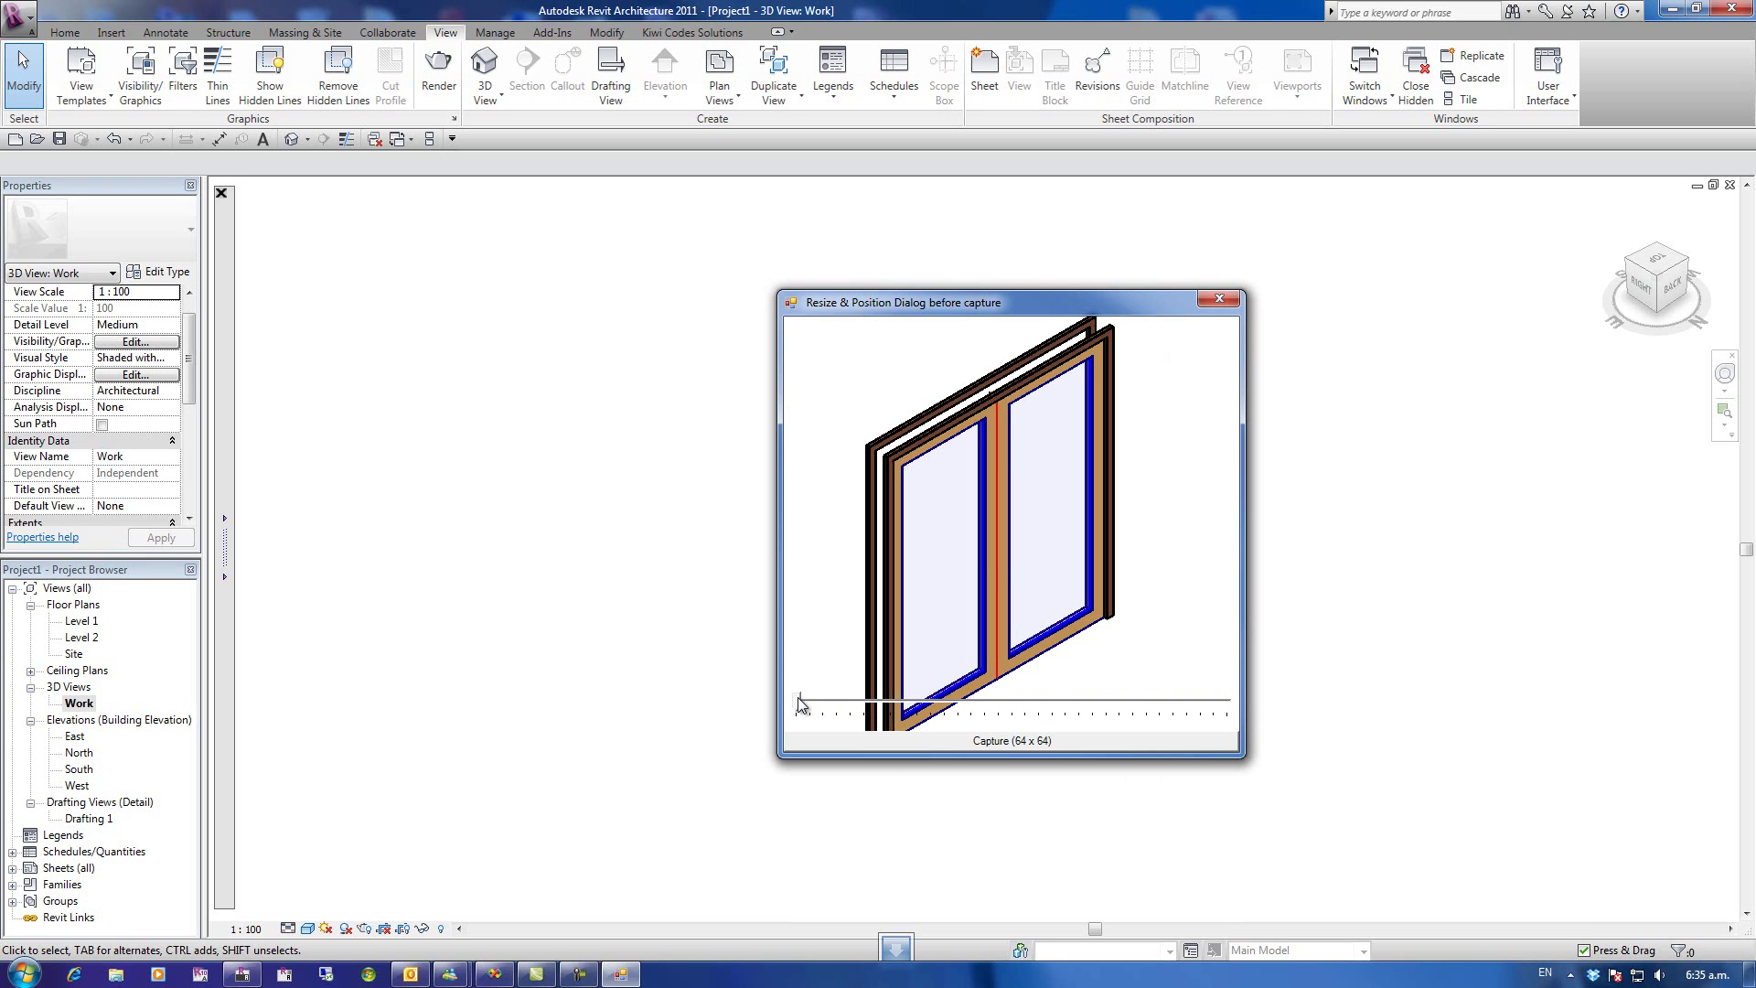
click(1017, 743)
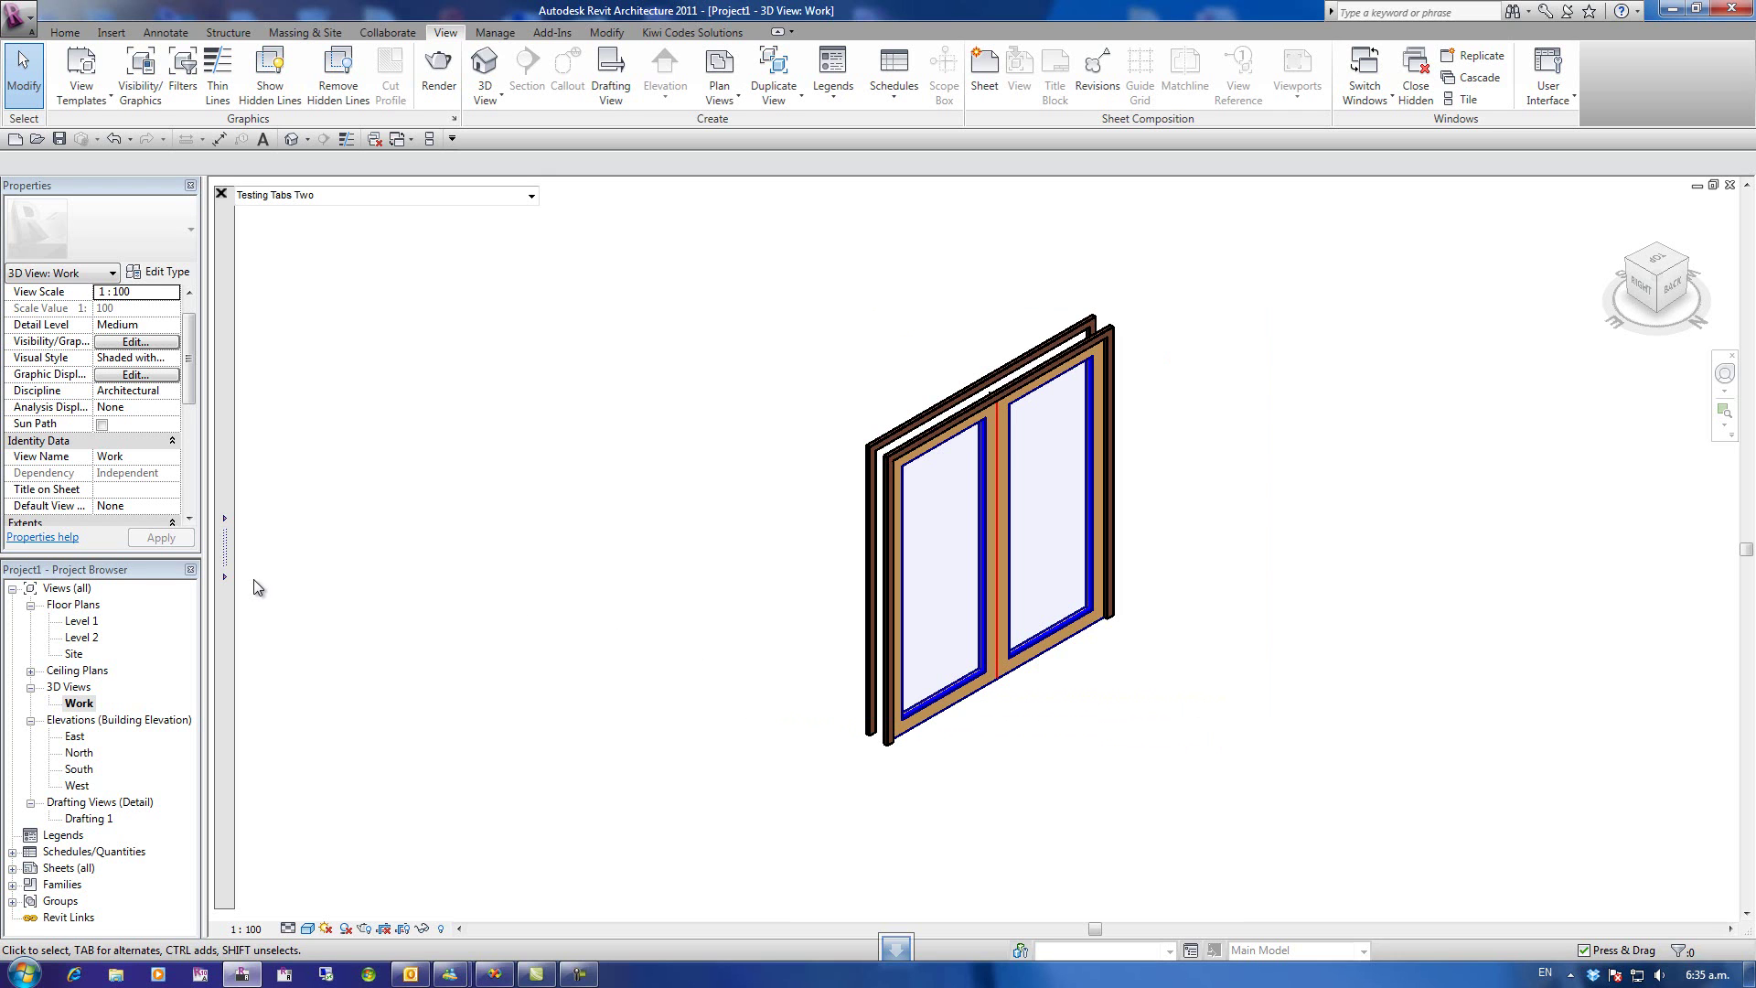
- Place a 24"(1 Lamp) - 277V Recessed Direct-Indirect Light fixture right of the door
mouse_move(224, 592)
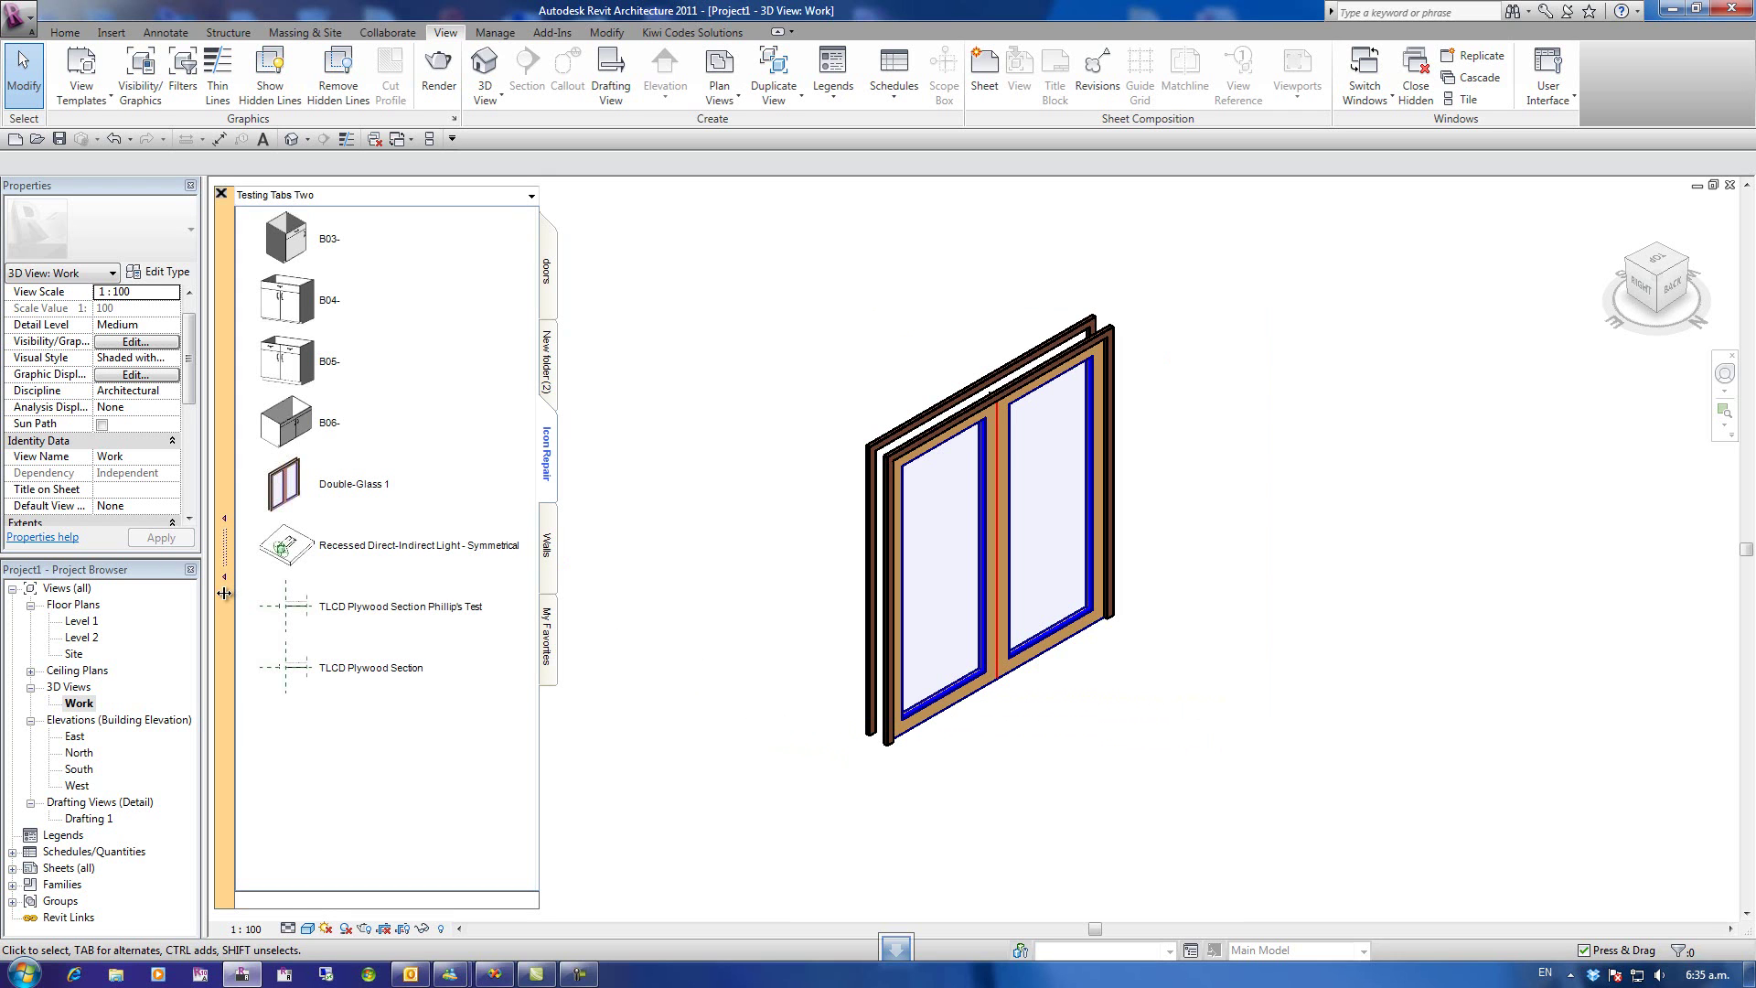
click(308, 486)
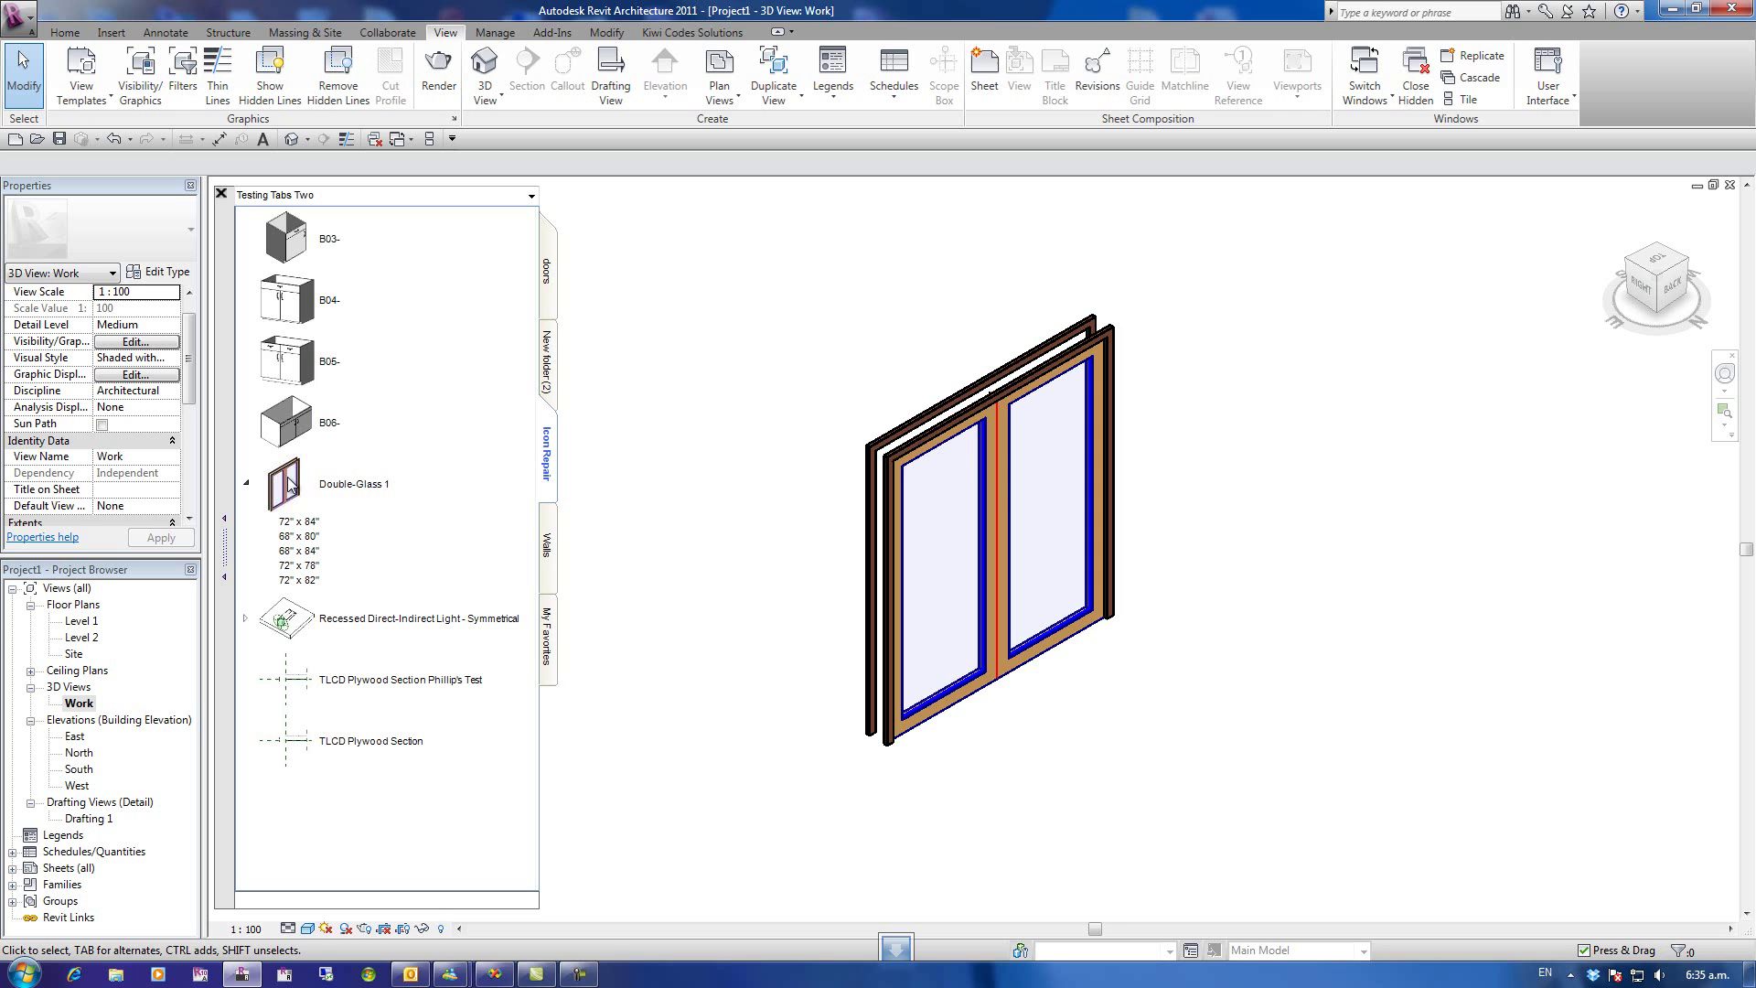
click(300, 628)
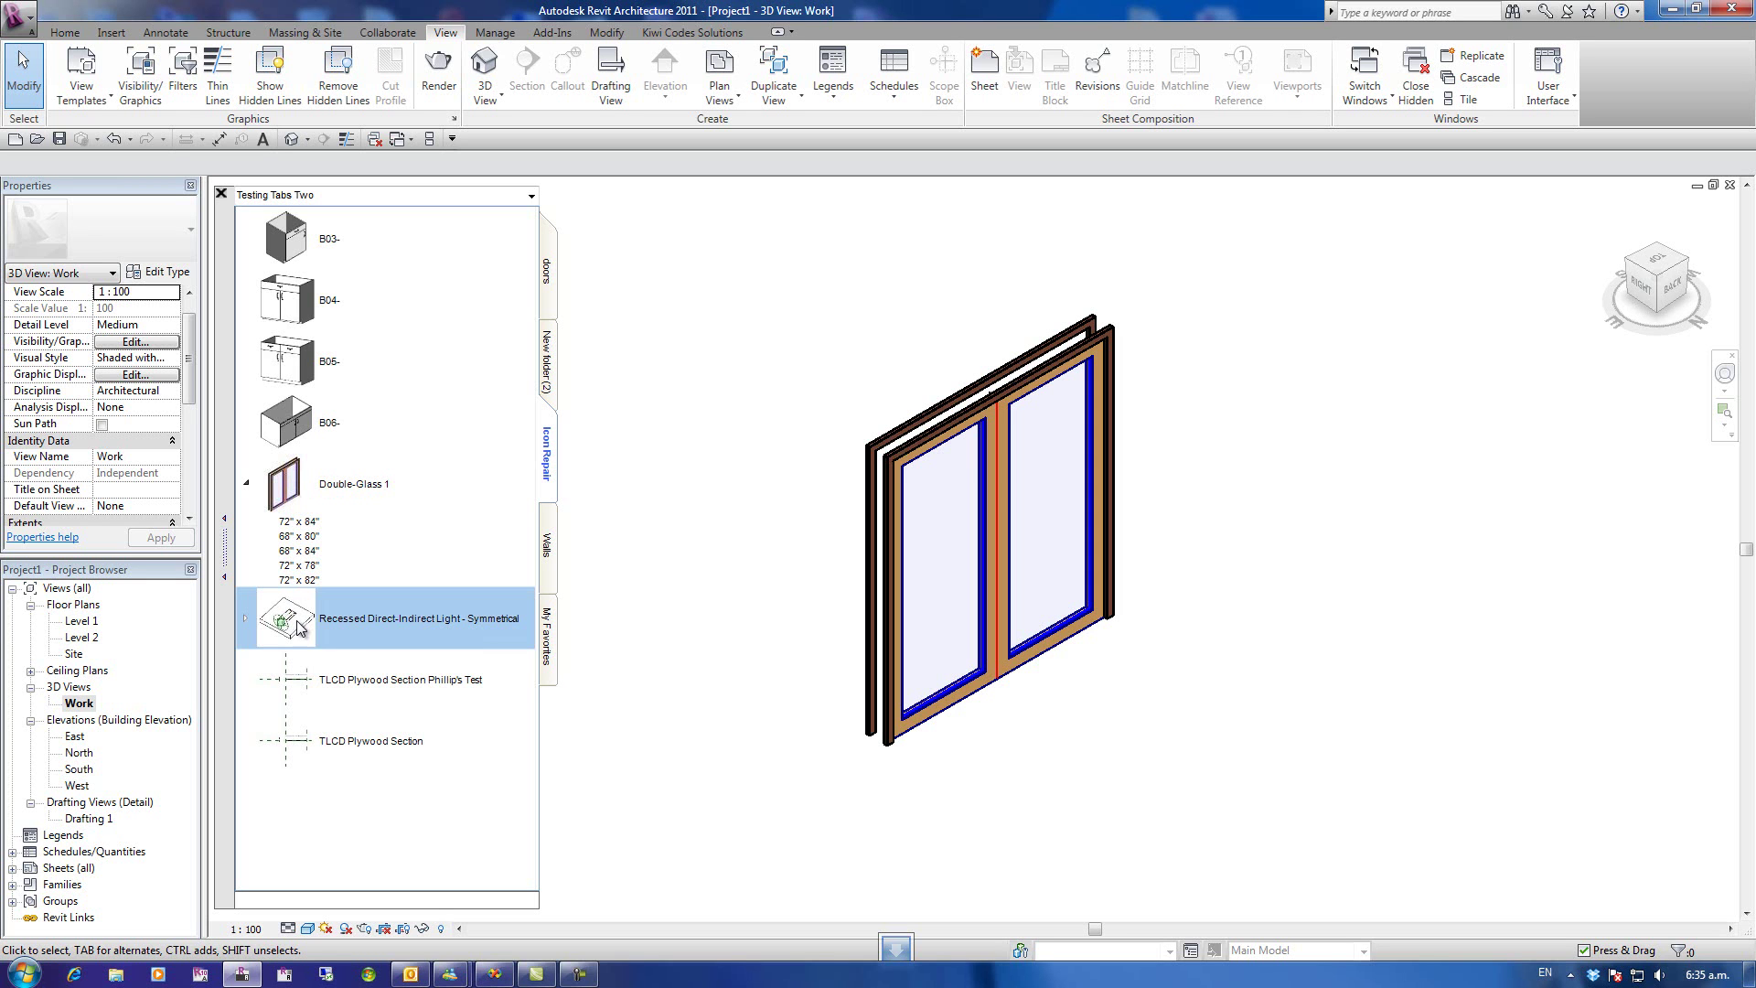
click(243, 618)
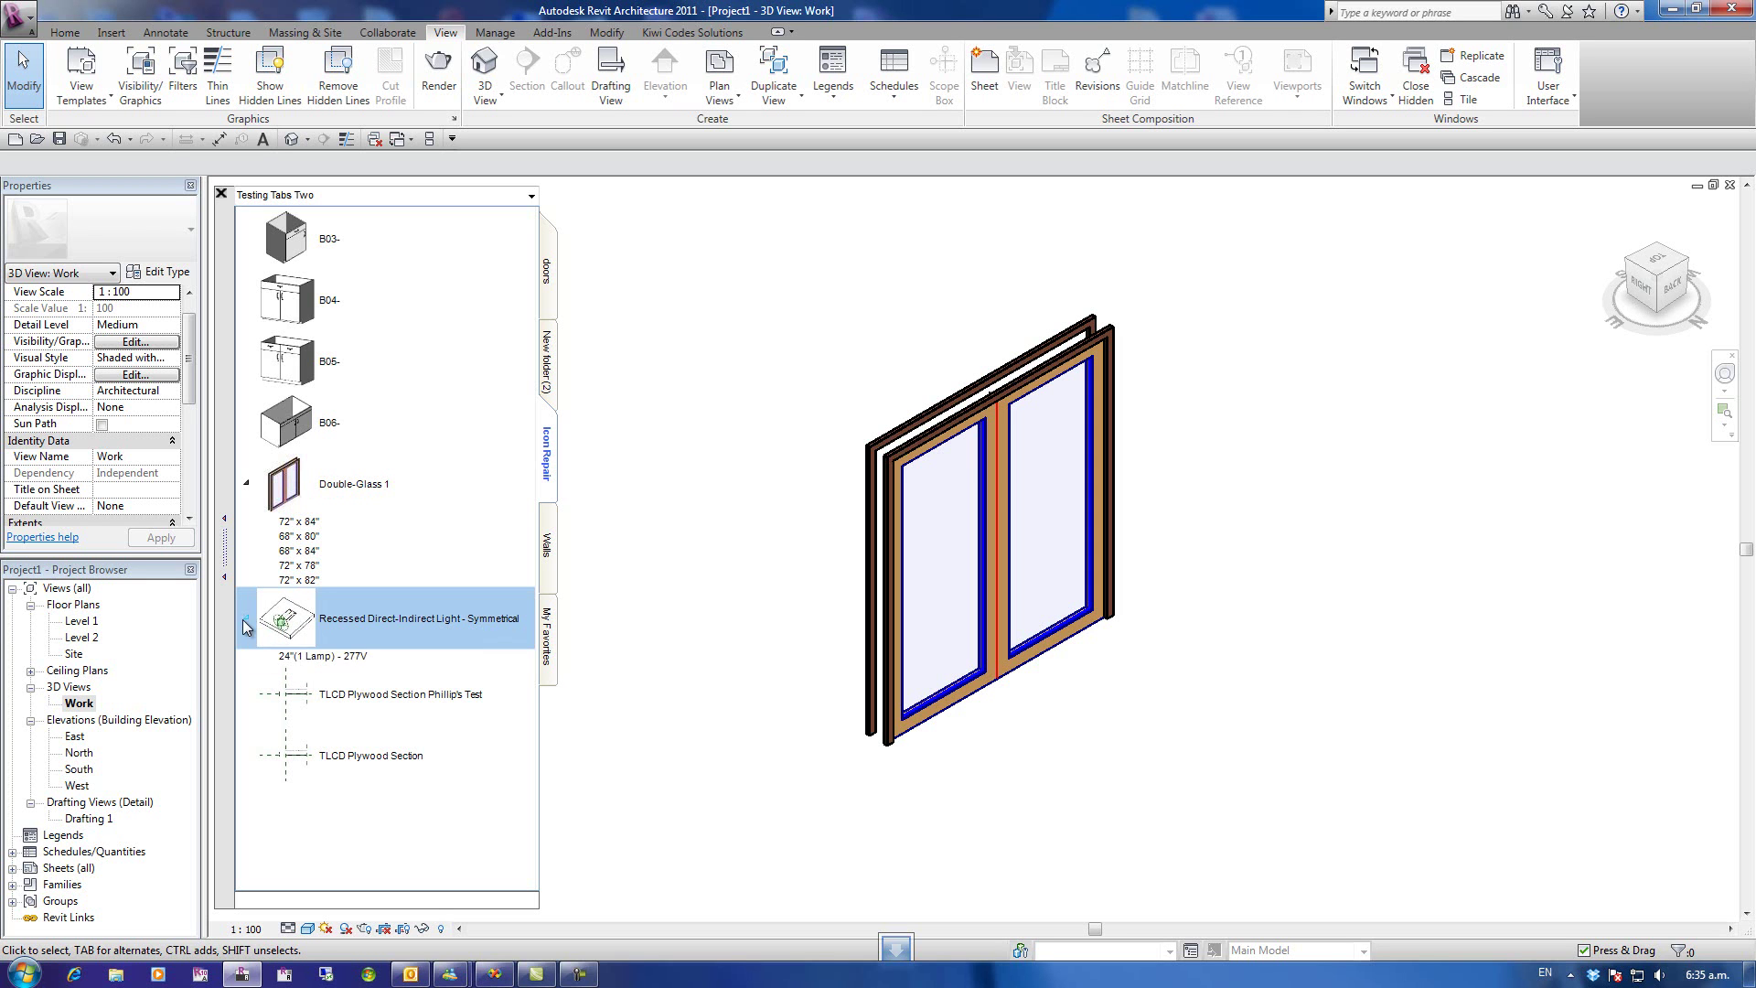
click(316, 656)
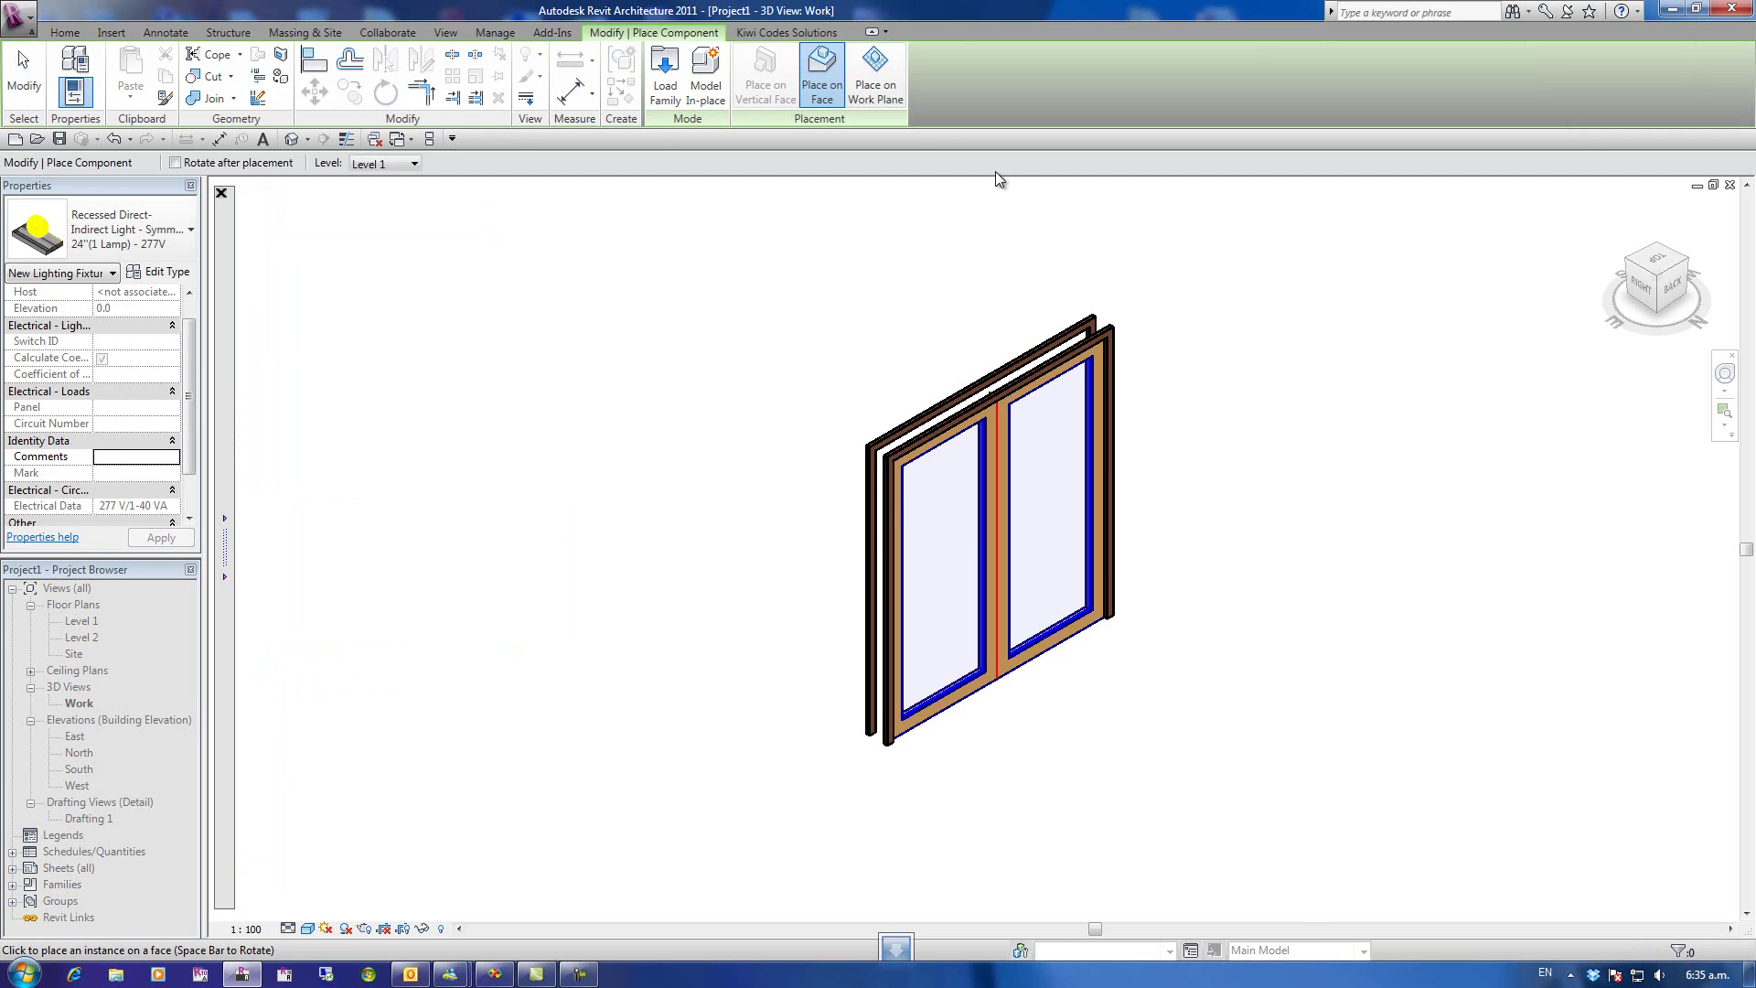
click(1345, 686)
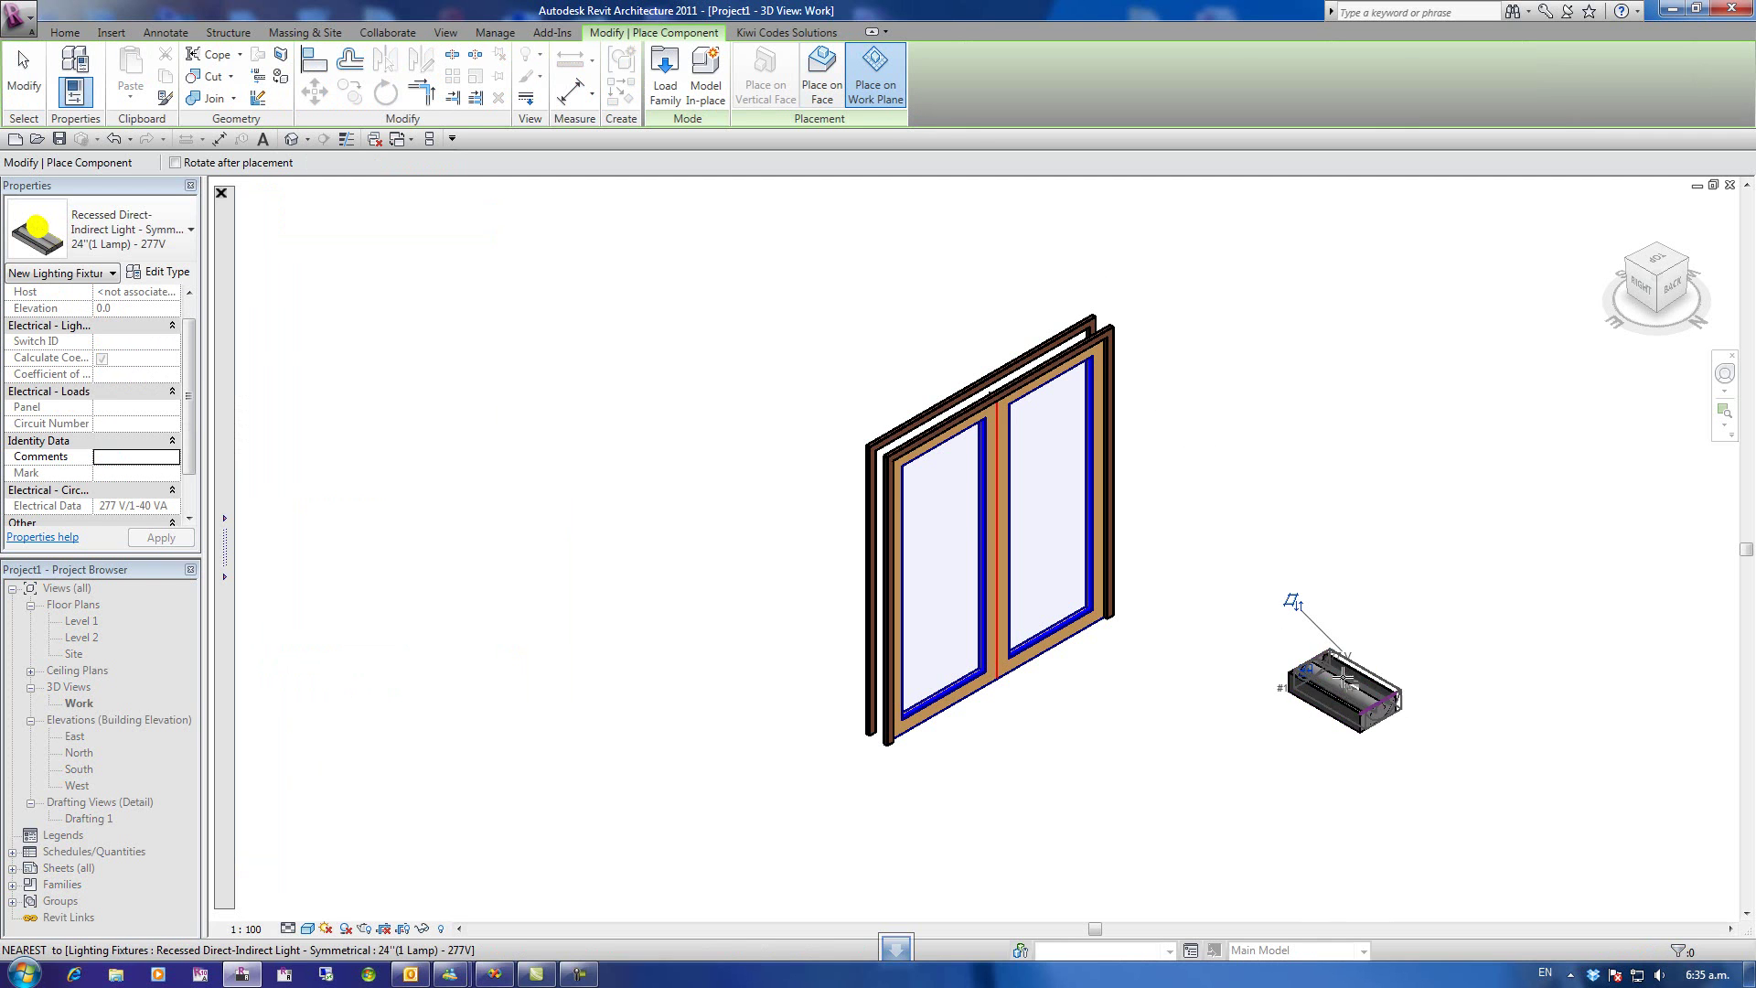
key(Escape)
key(Escape)
click(1372, 712)
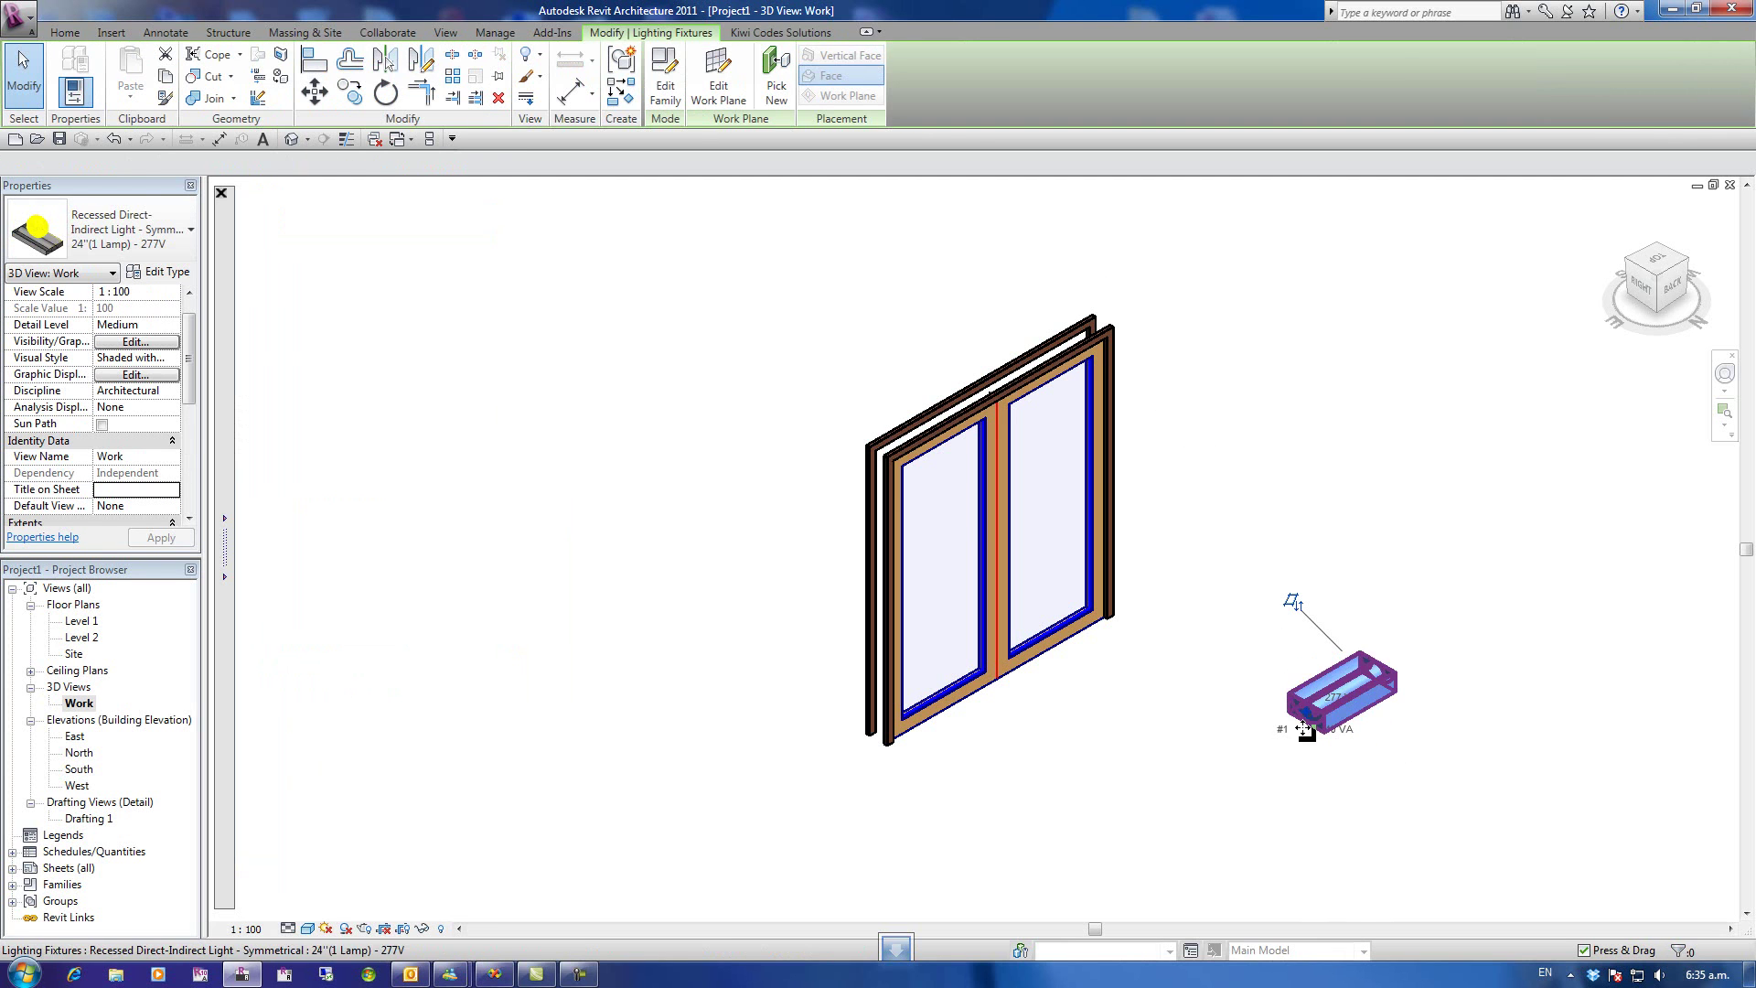
click(1244, 743)
- Start Family Options > Create Icon for the Recessed Direct-Indirect Light family
mouse_move(227, 454)
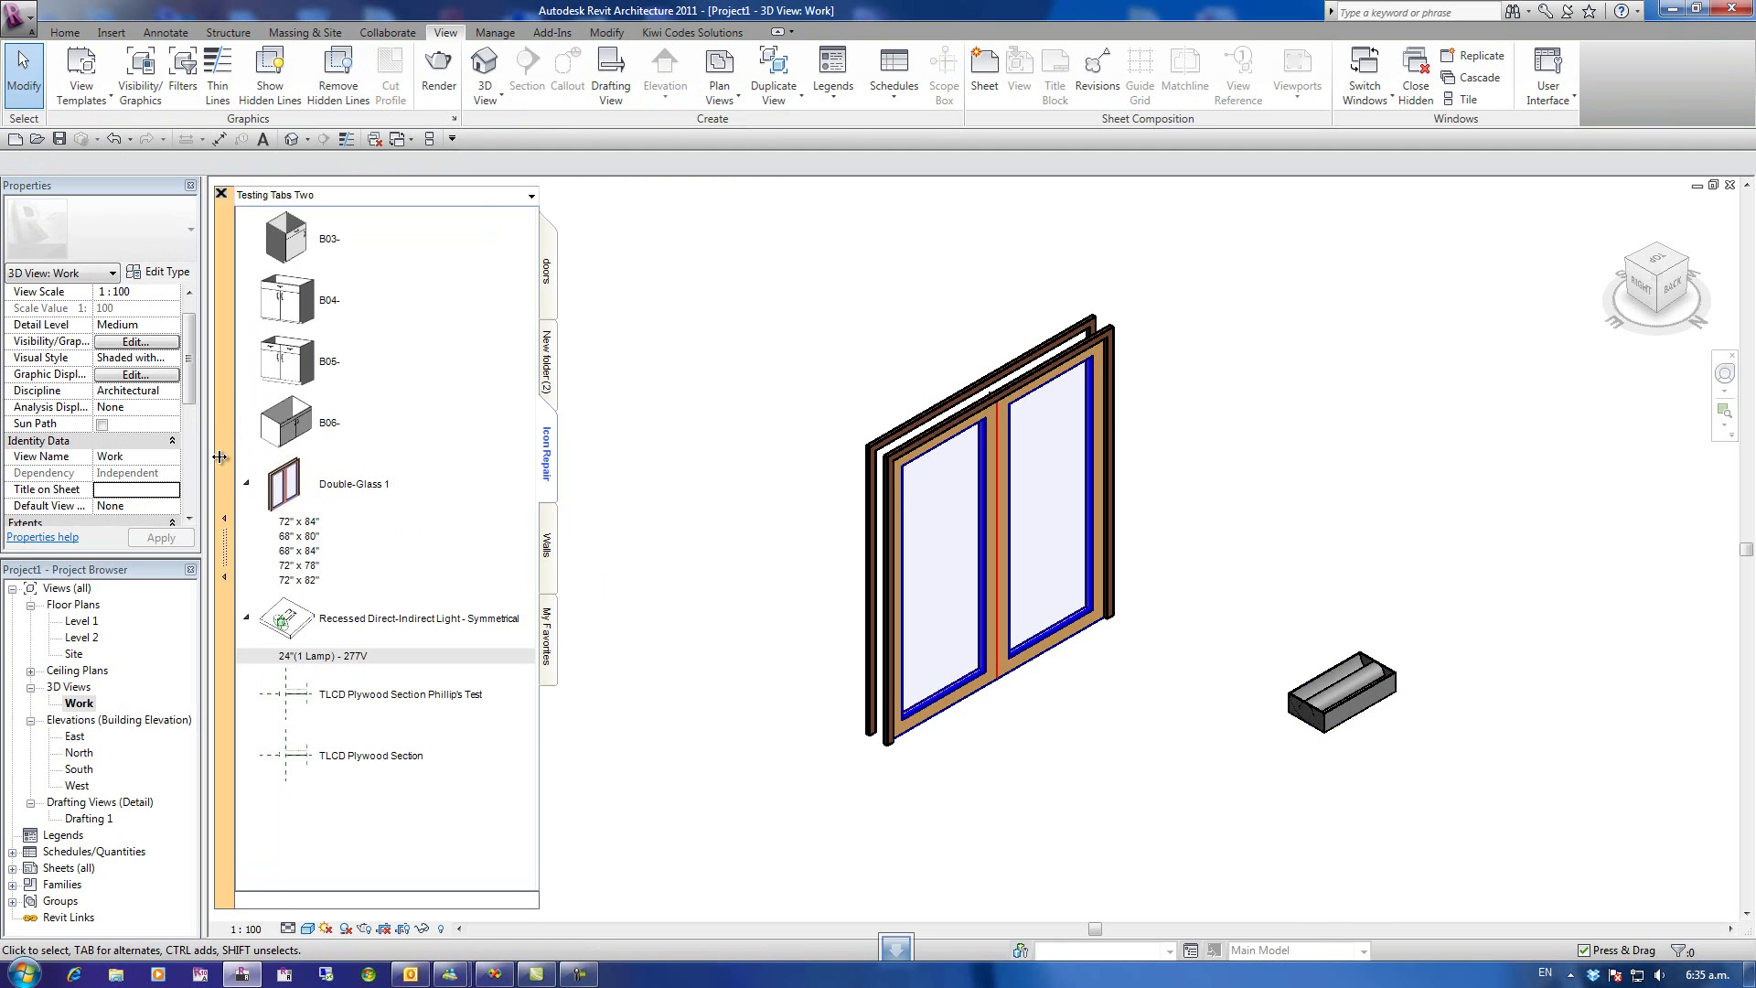
right_click(289, 552)
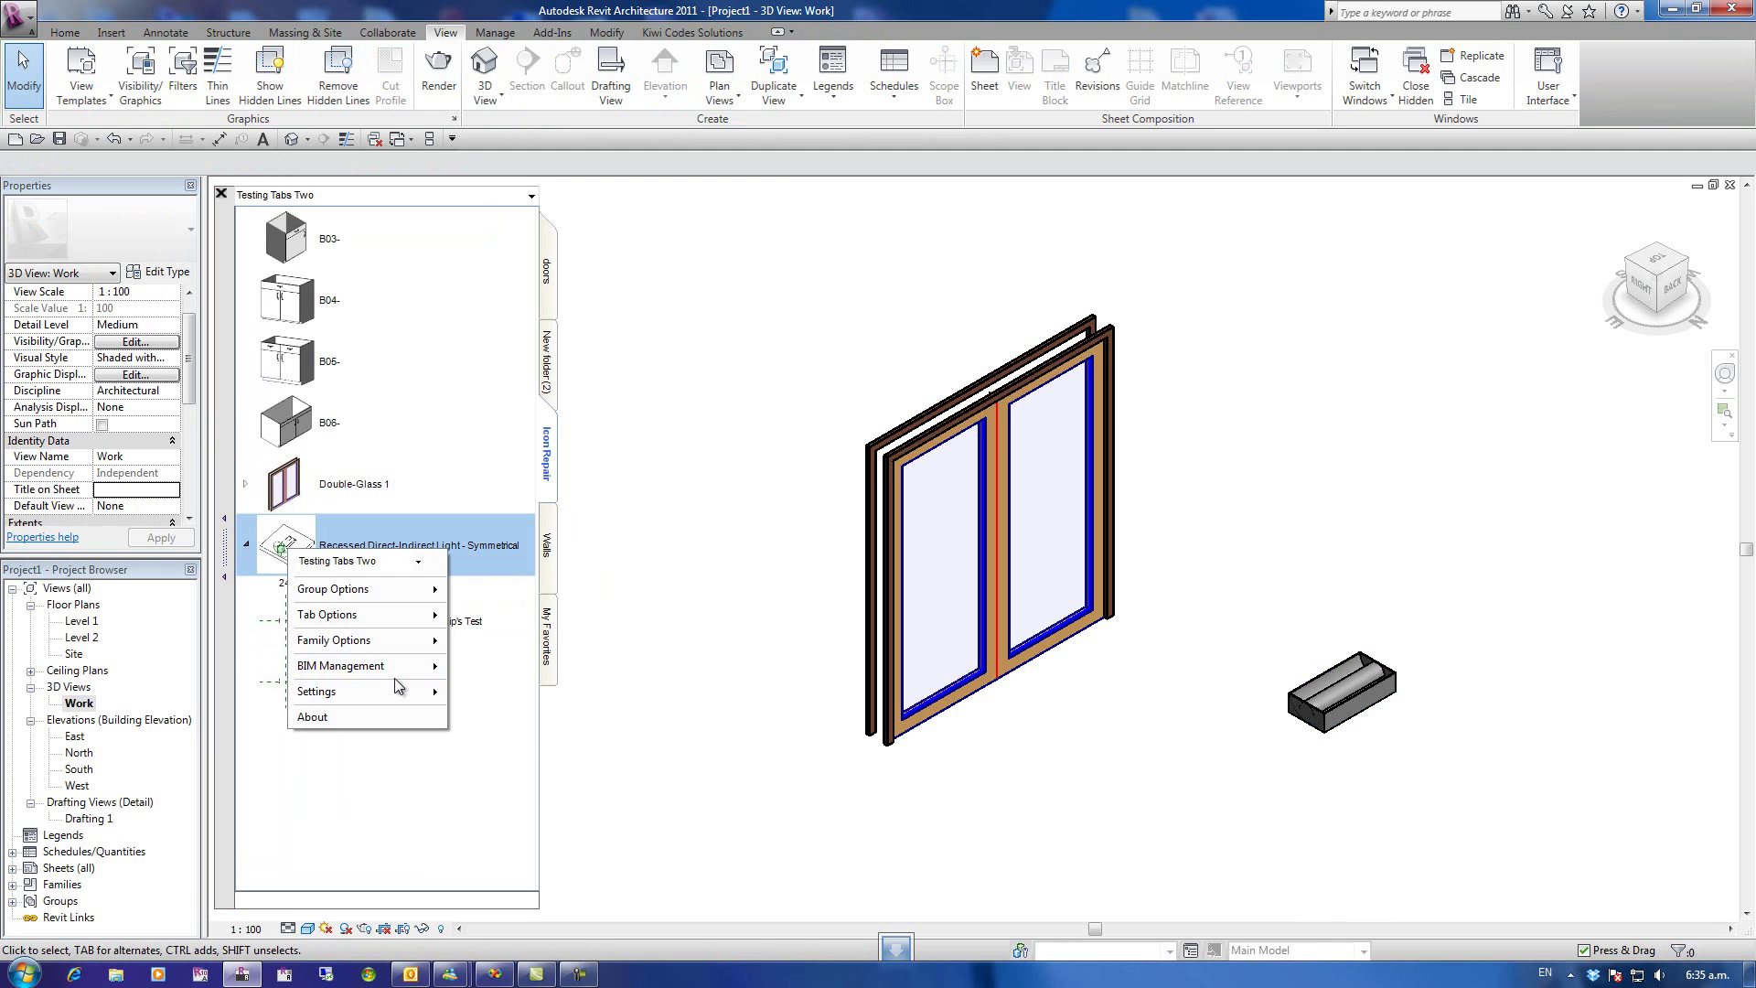
mouse_move(394, 640)
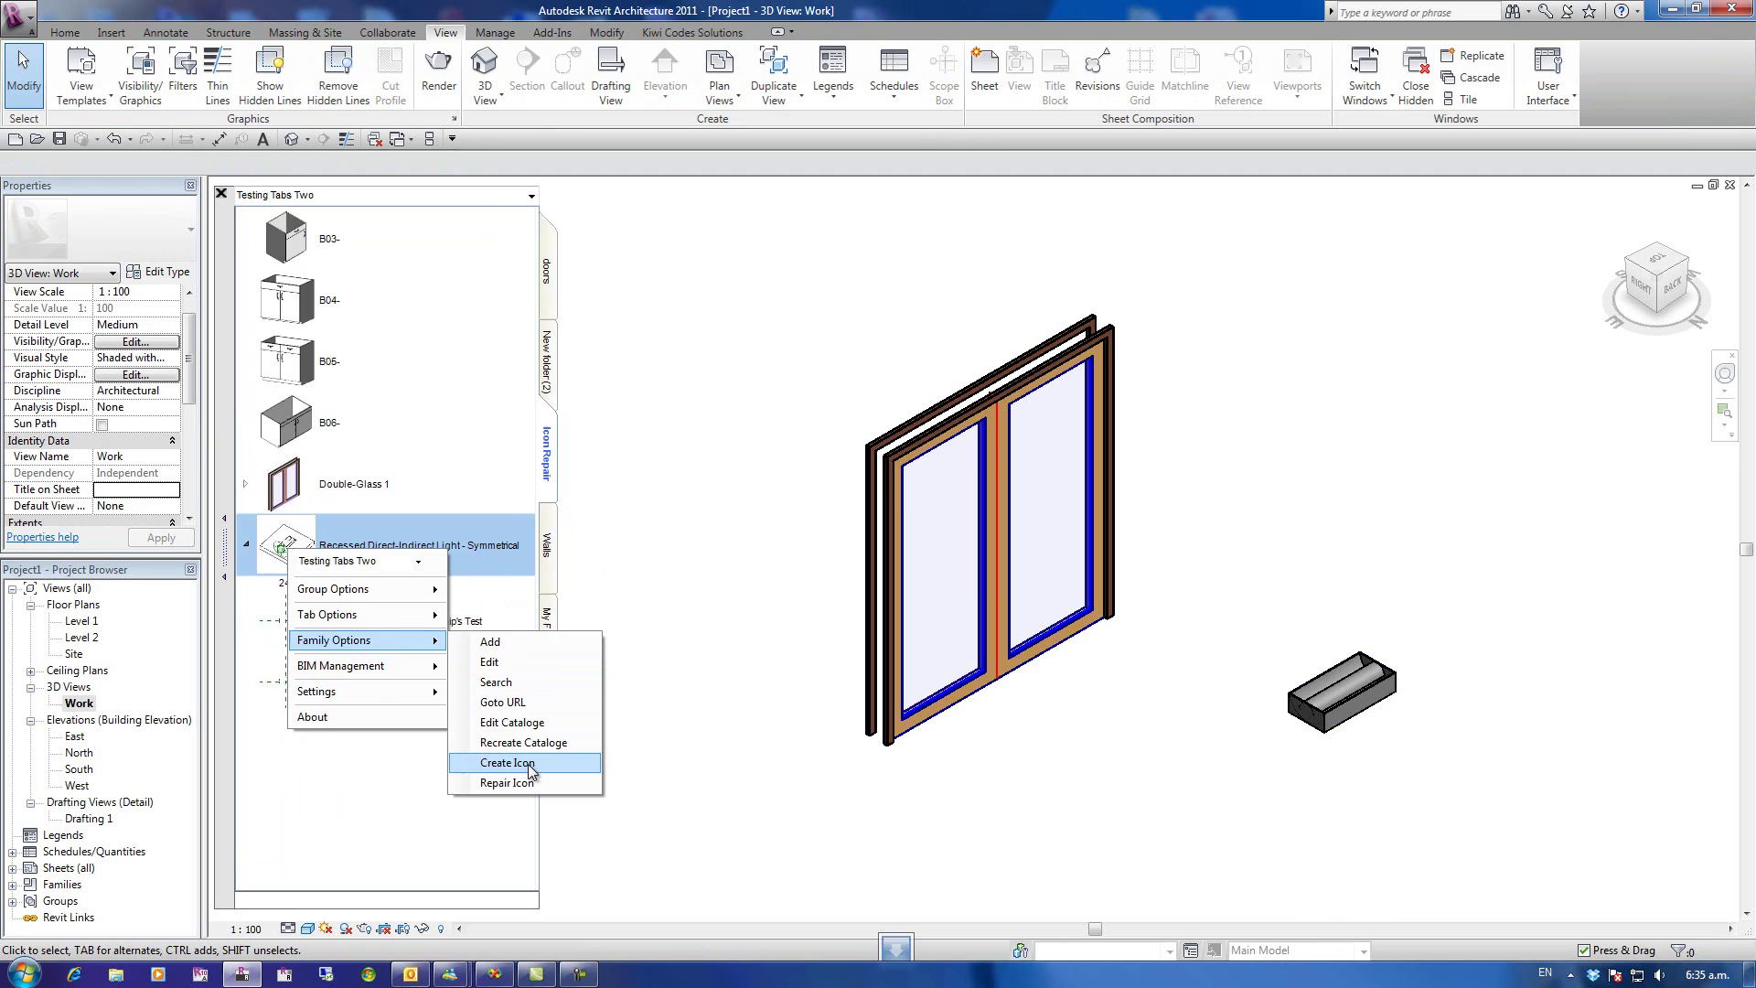
click(508, 763)
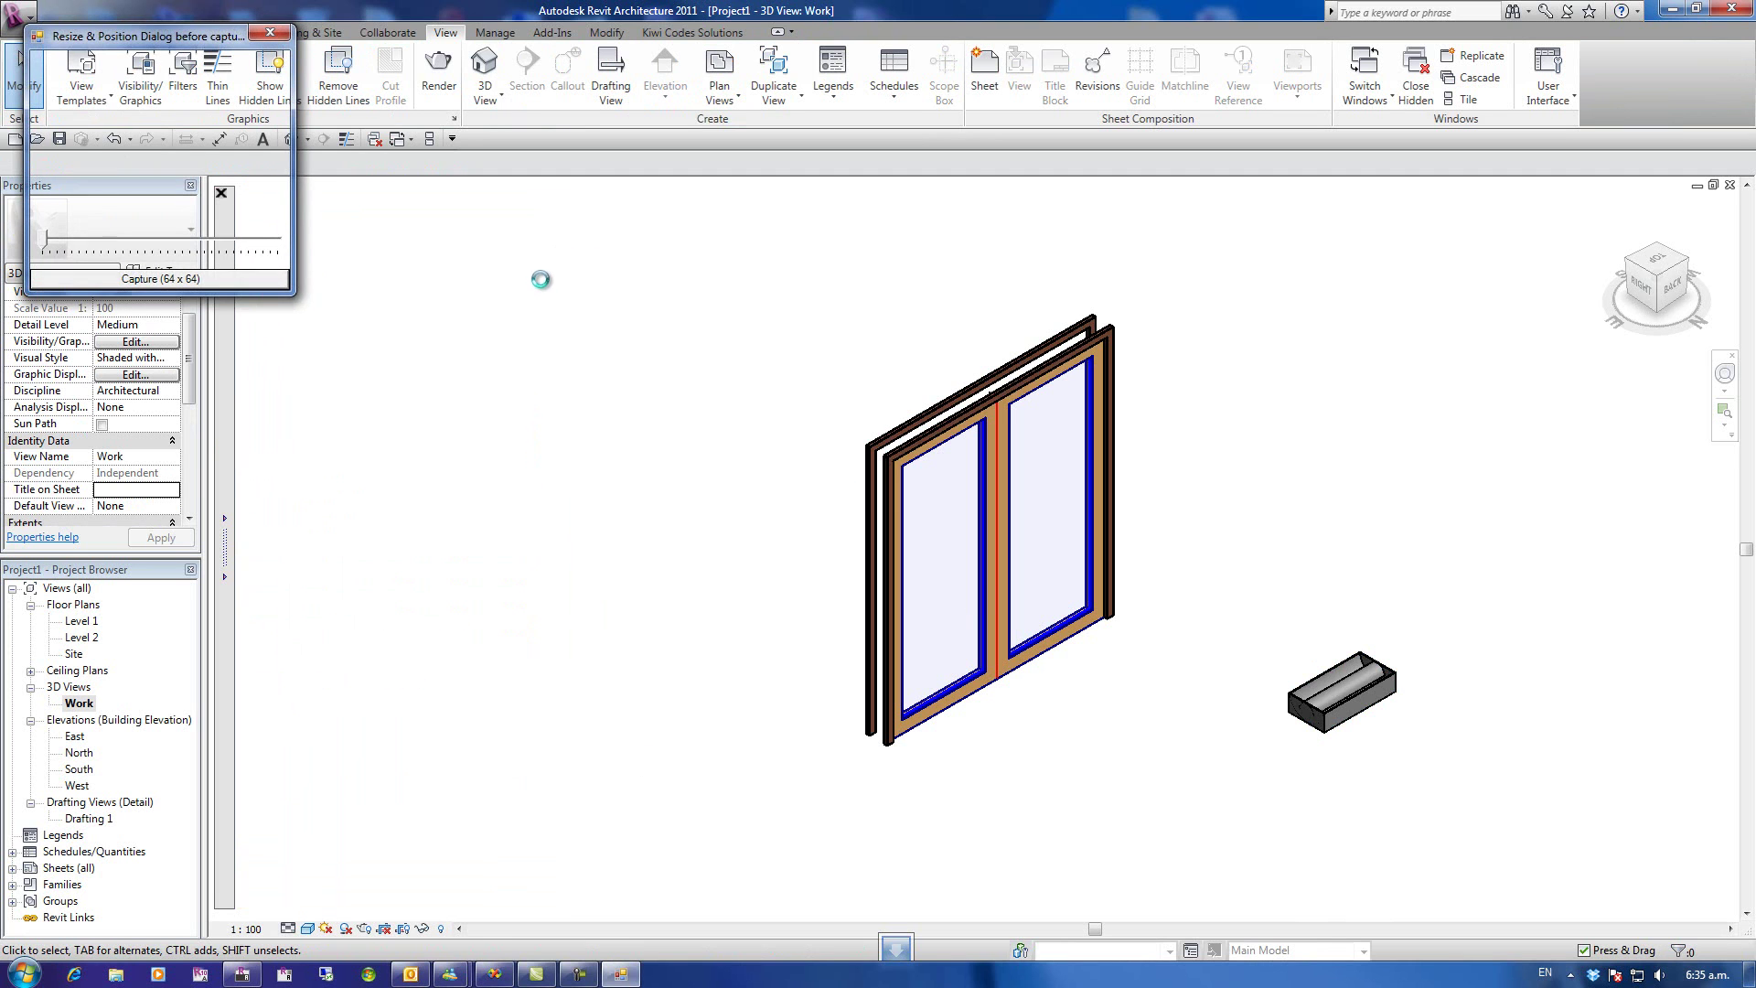
- Frame the light fixture, capture it as a 100 x 100 icon, and check the palette
drag(172, 43, 1383, 579)
drag(1374, 827, 1363, 743)
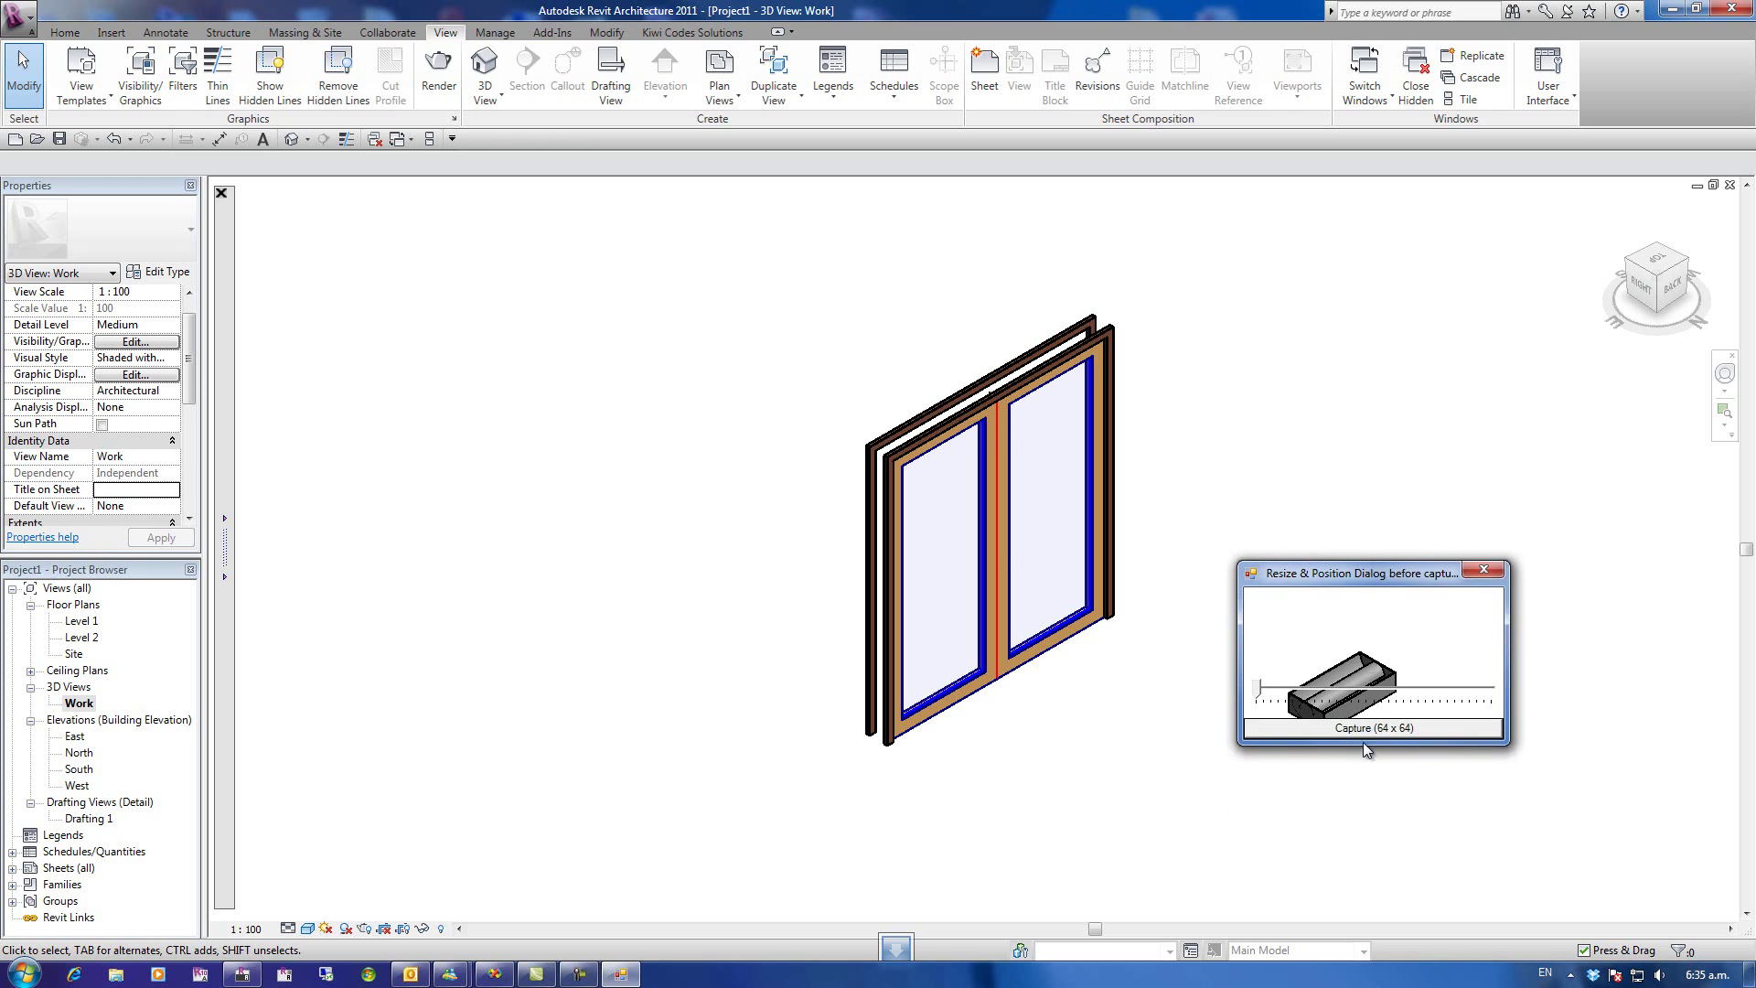
drag(1345, 578, 1353, 618)
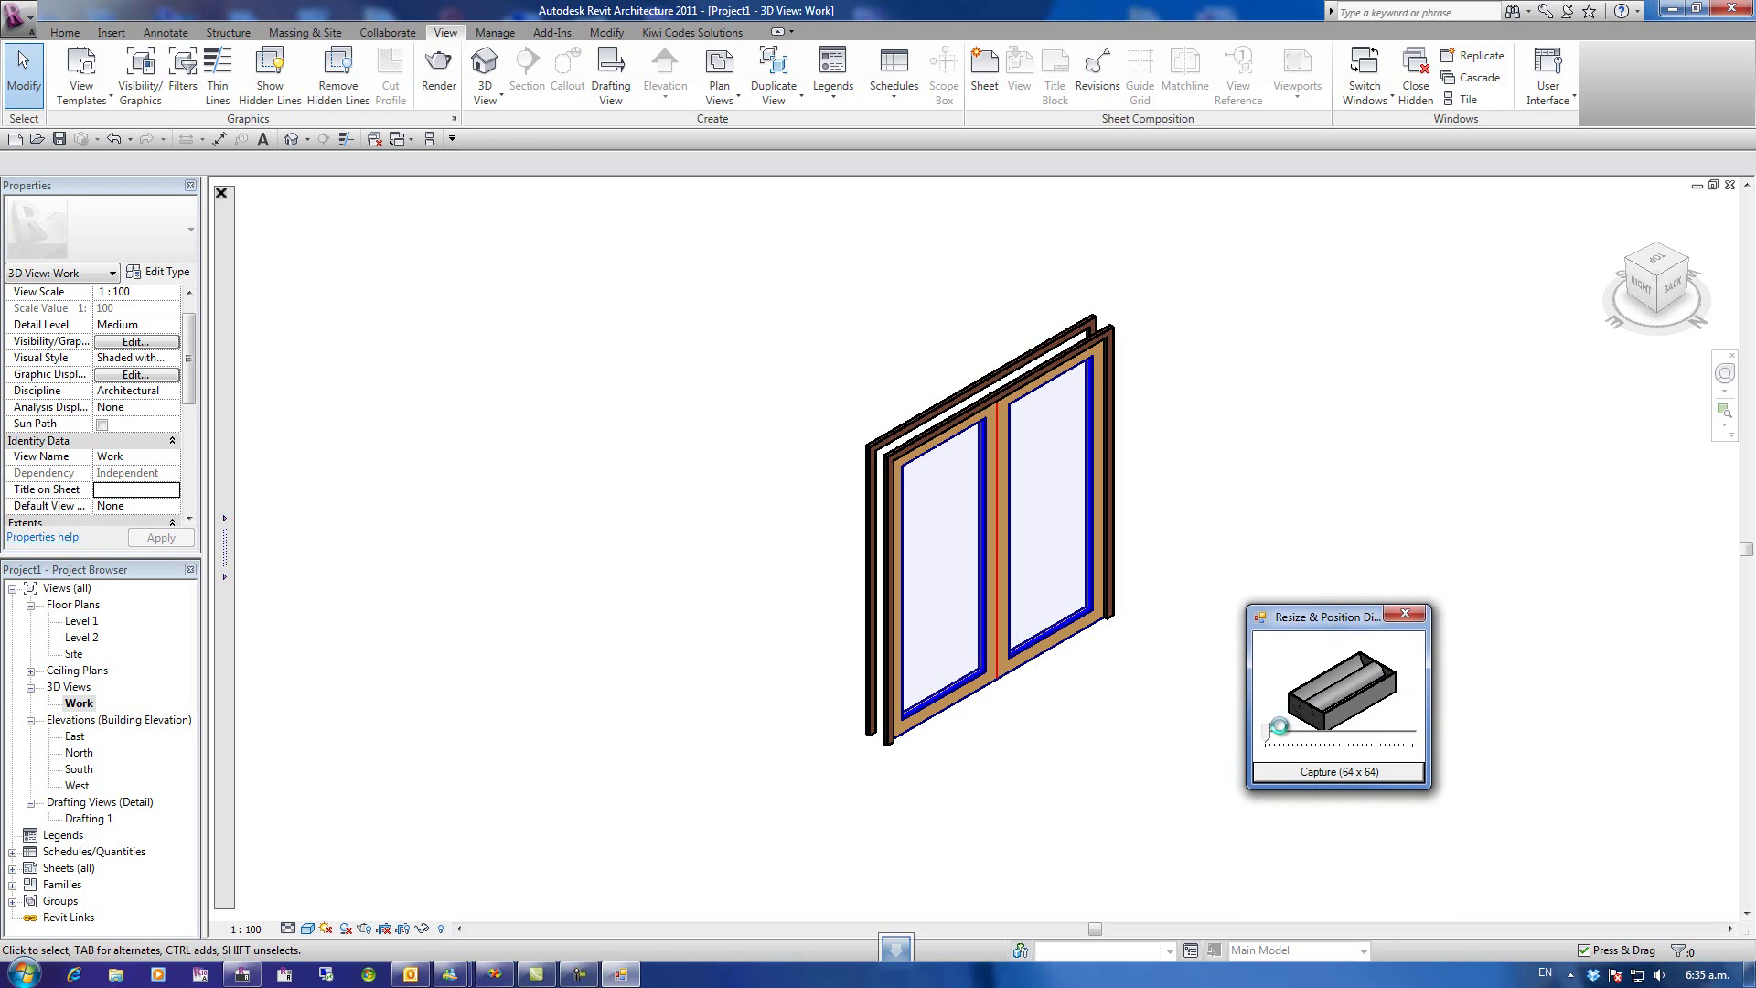
drag(1268, 731, 1350, 739)
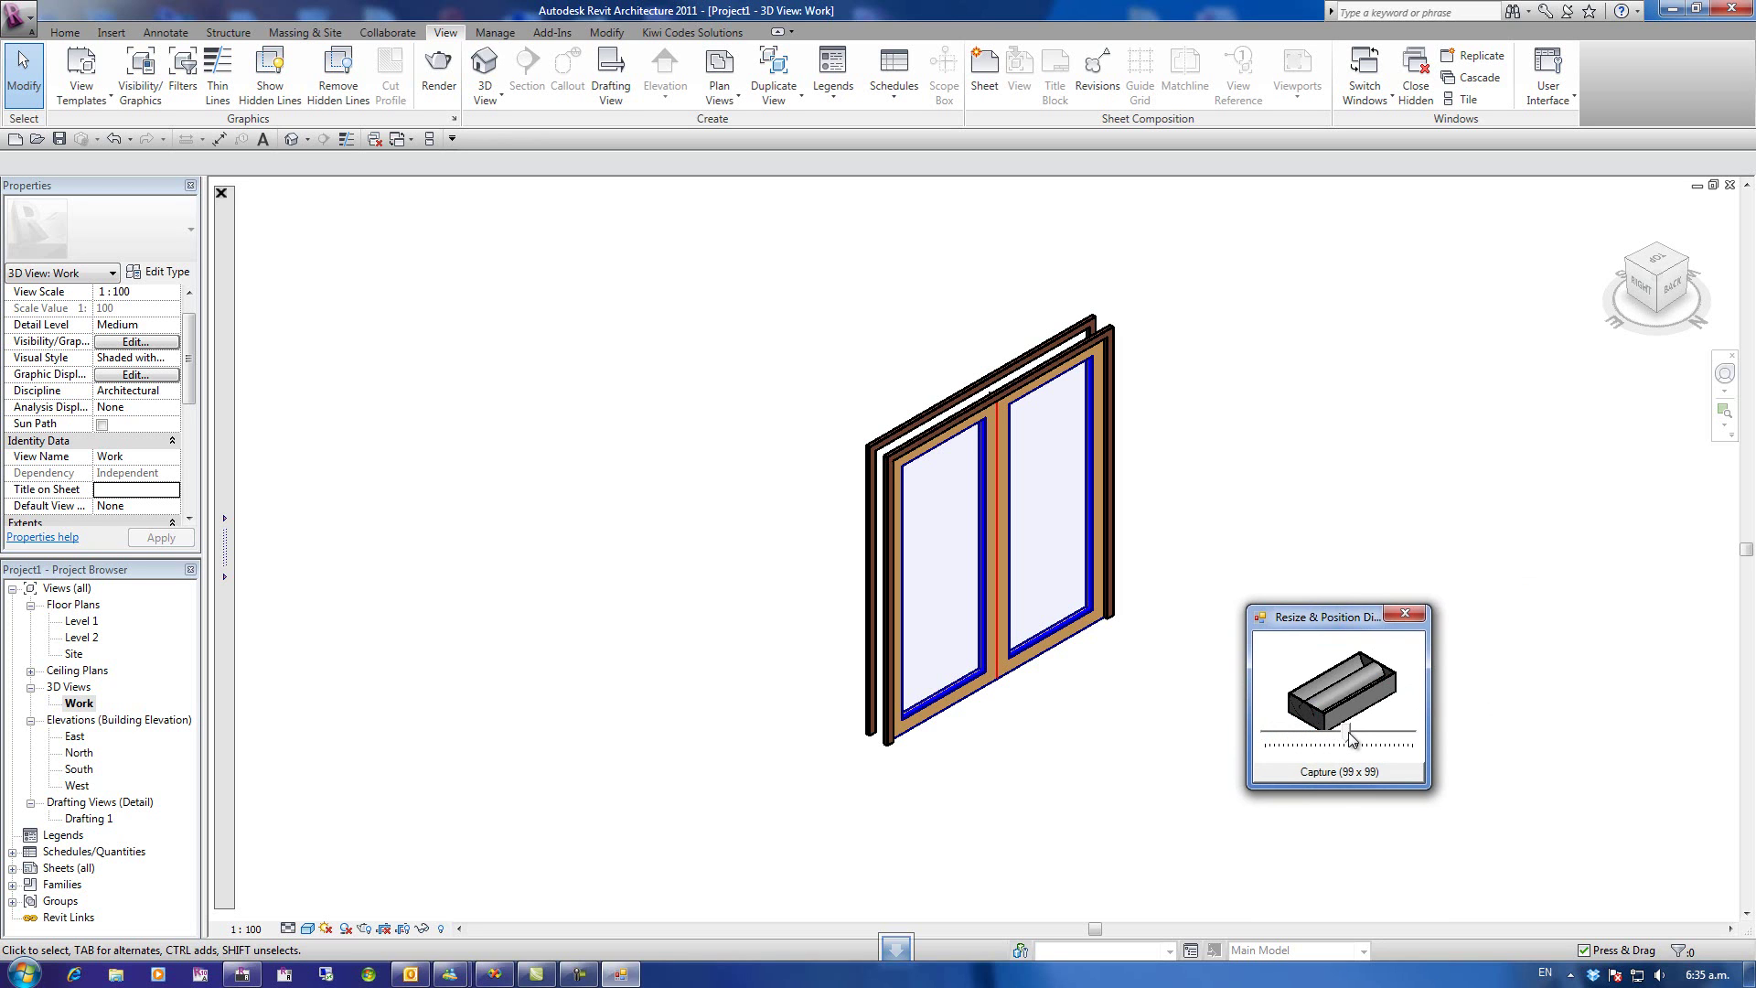
click(1337, 771)
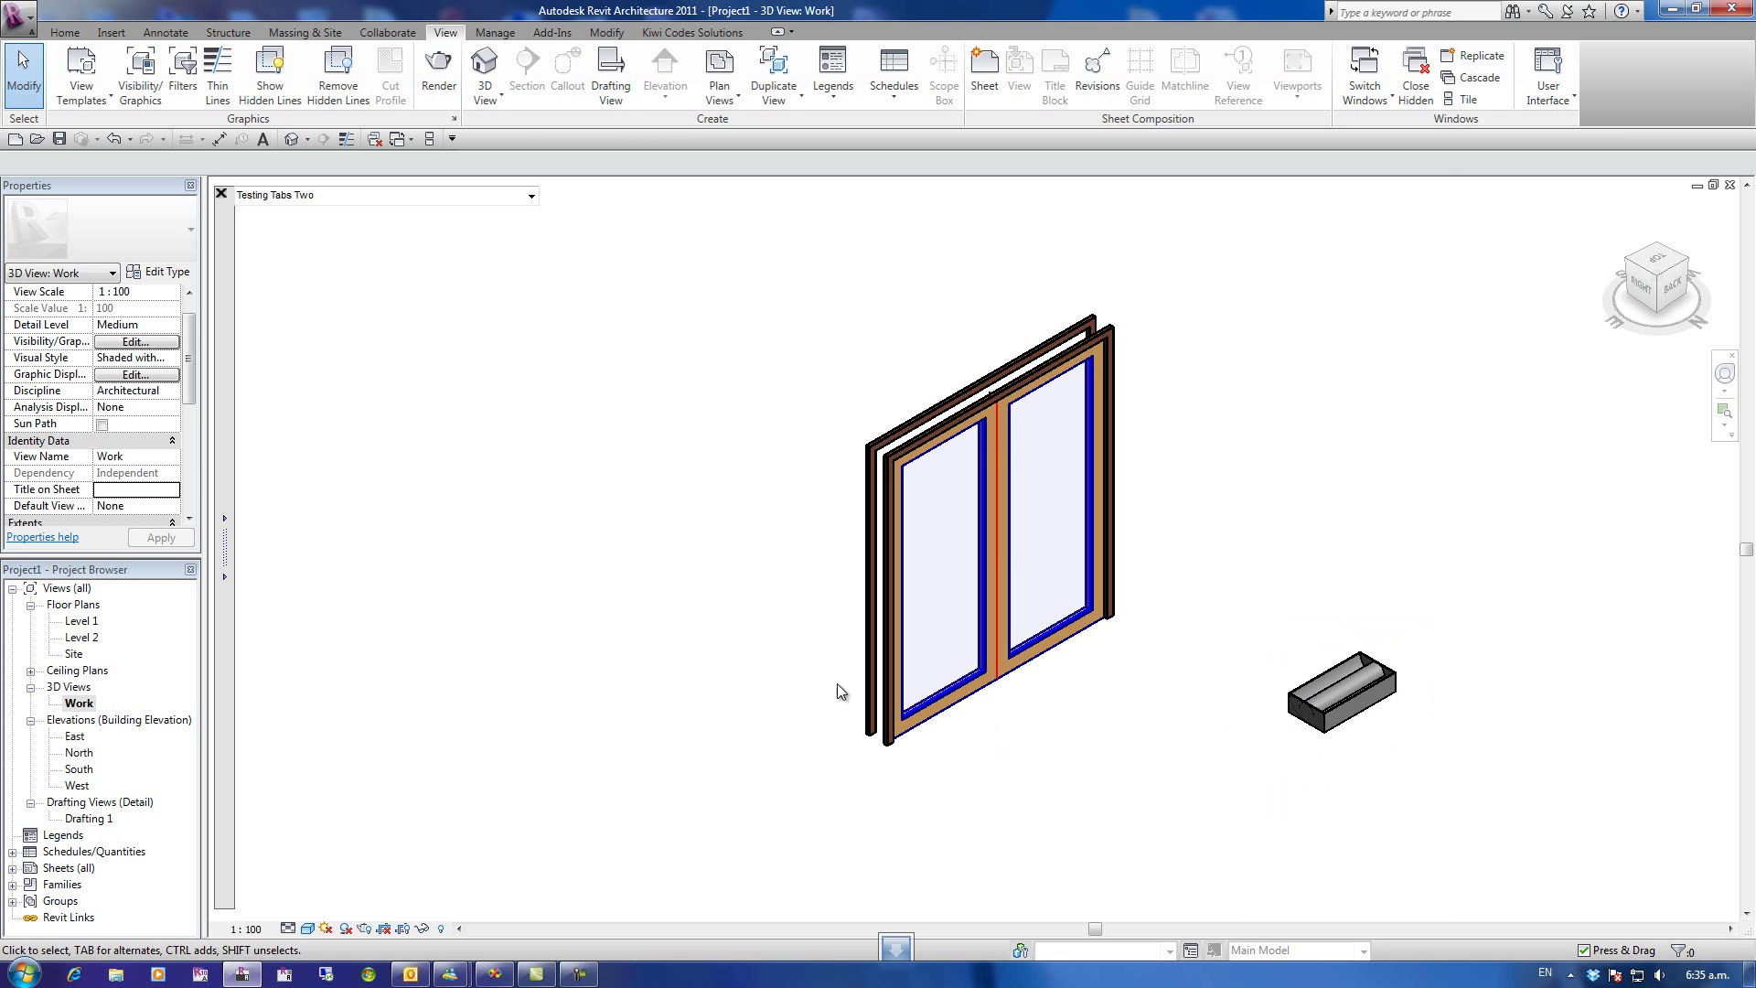
click(226, 550)
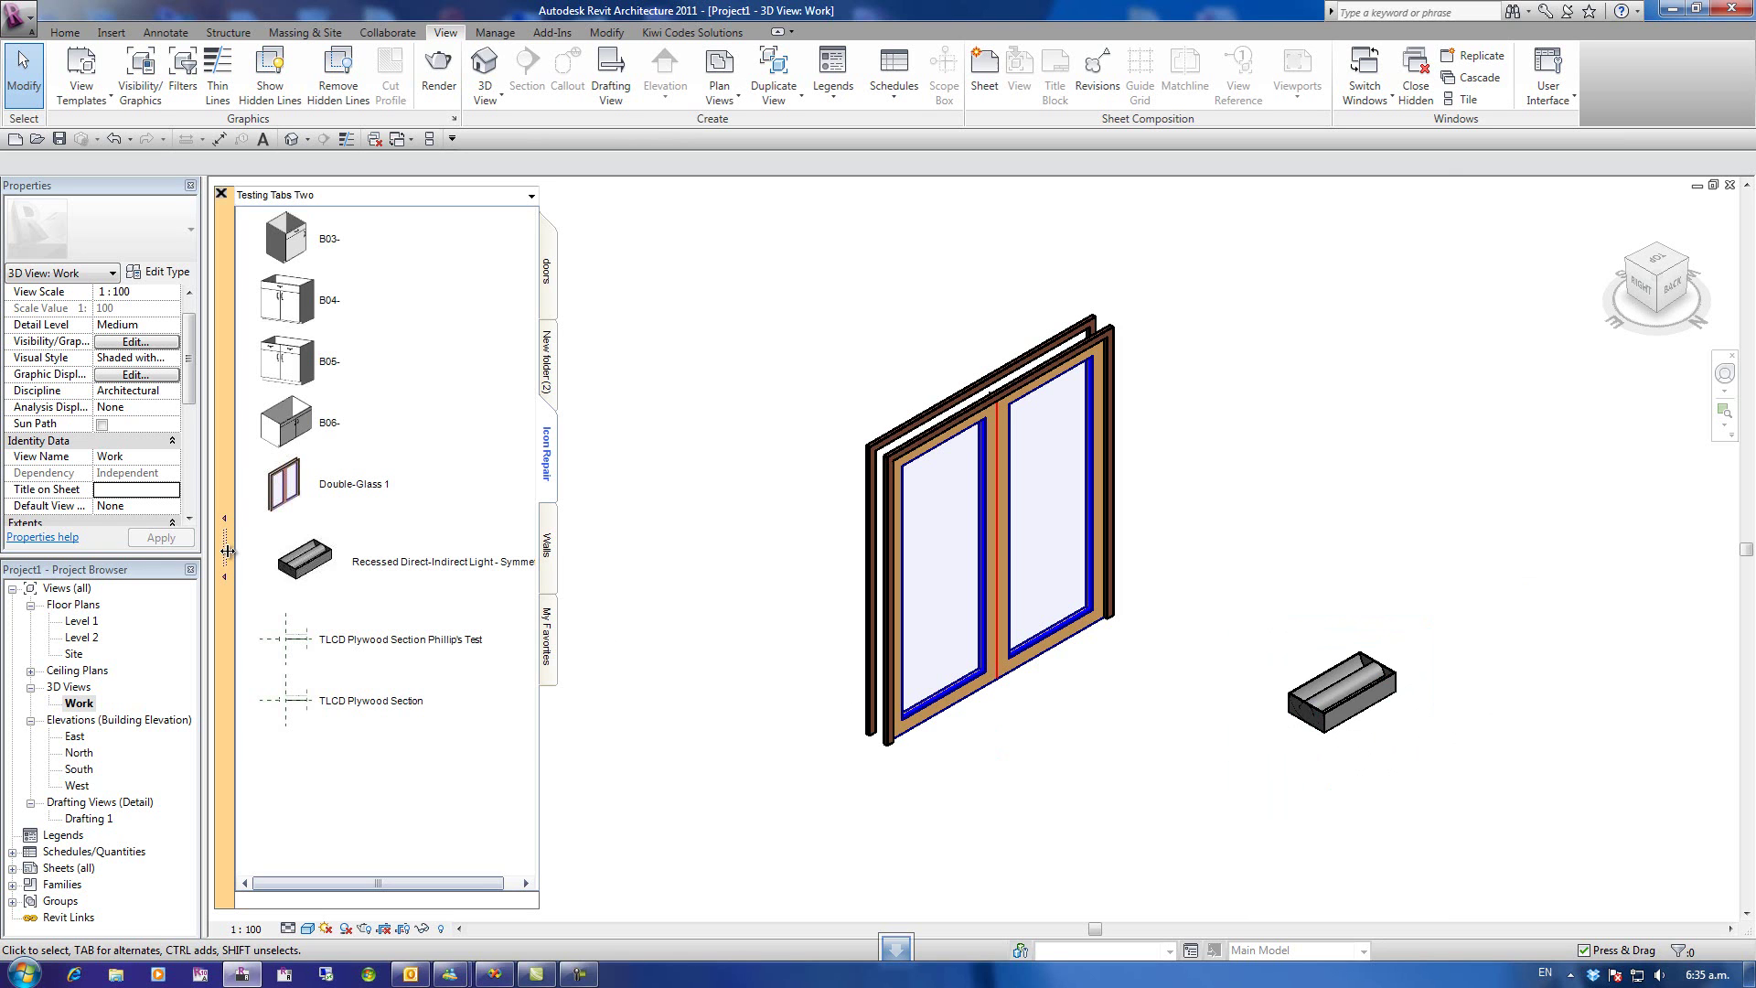
click(298, 569)
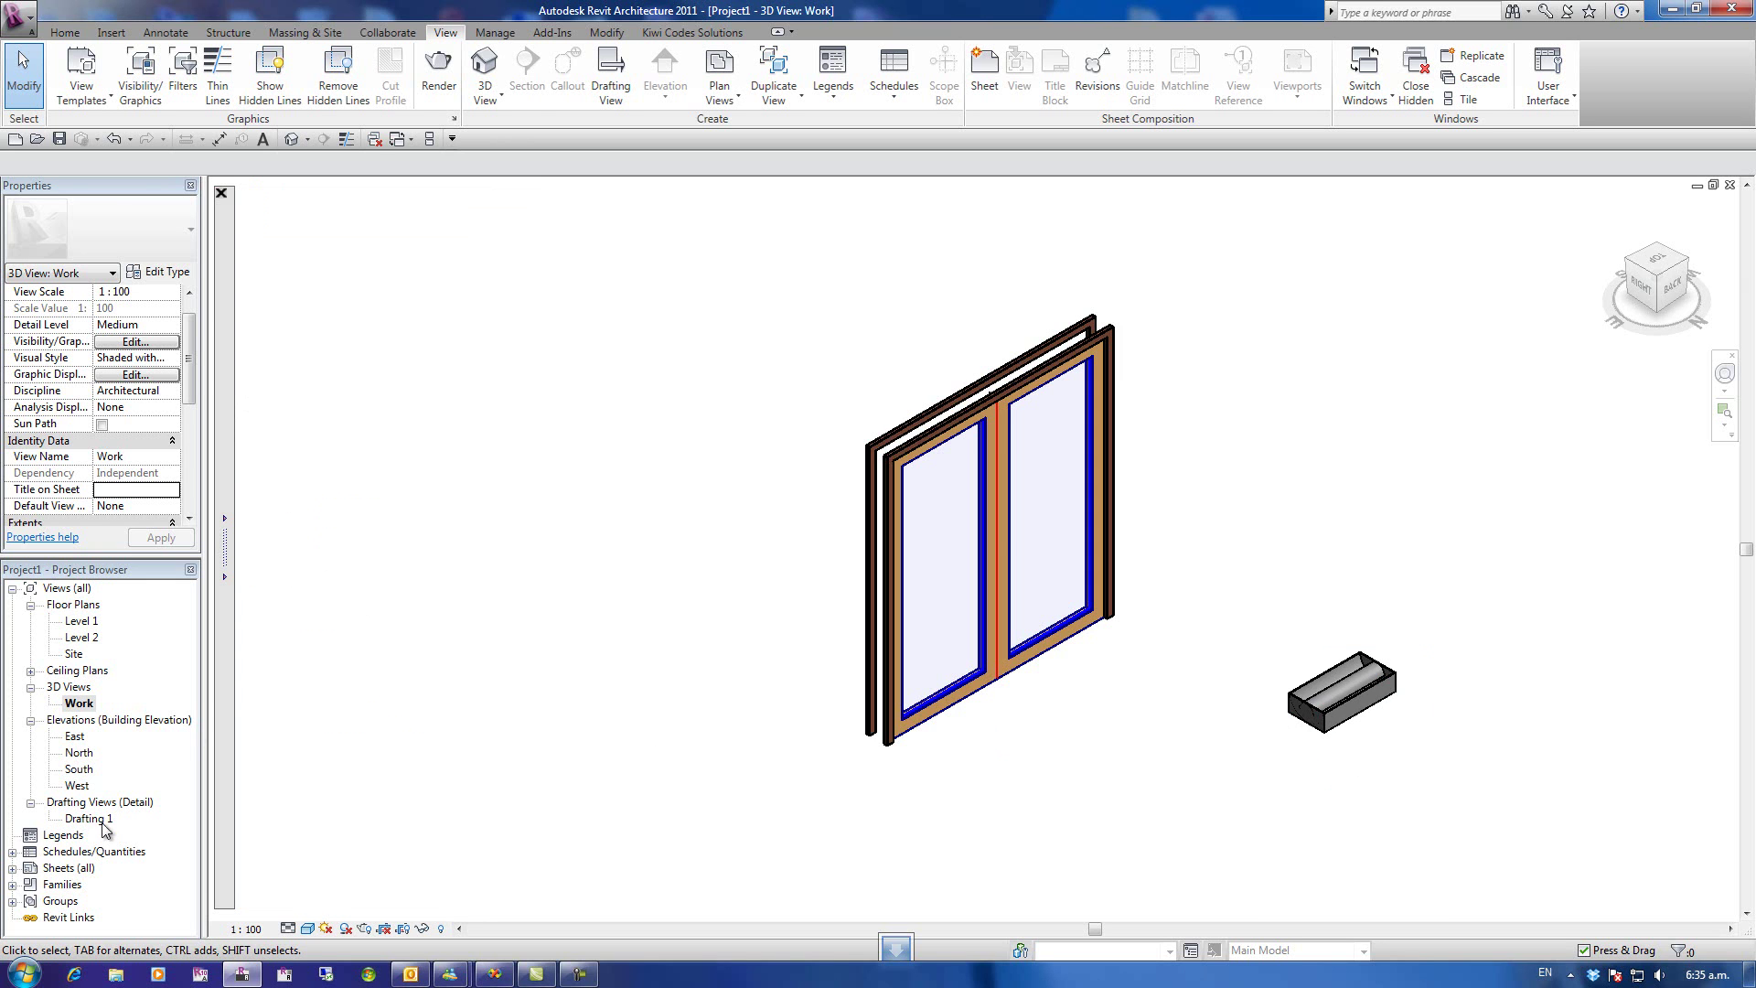
- In Drafting 1, draw a 1 1/8" TLCD Plywood Section strip between two points
double_click(89, 818)
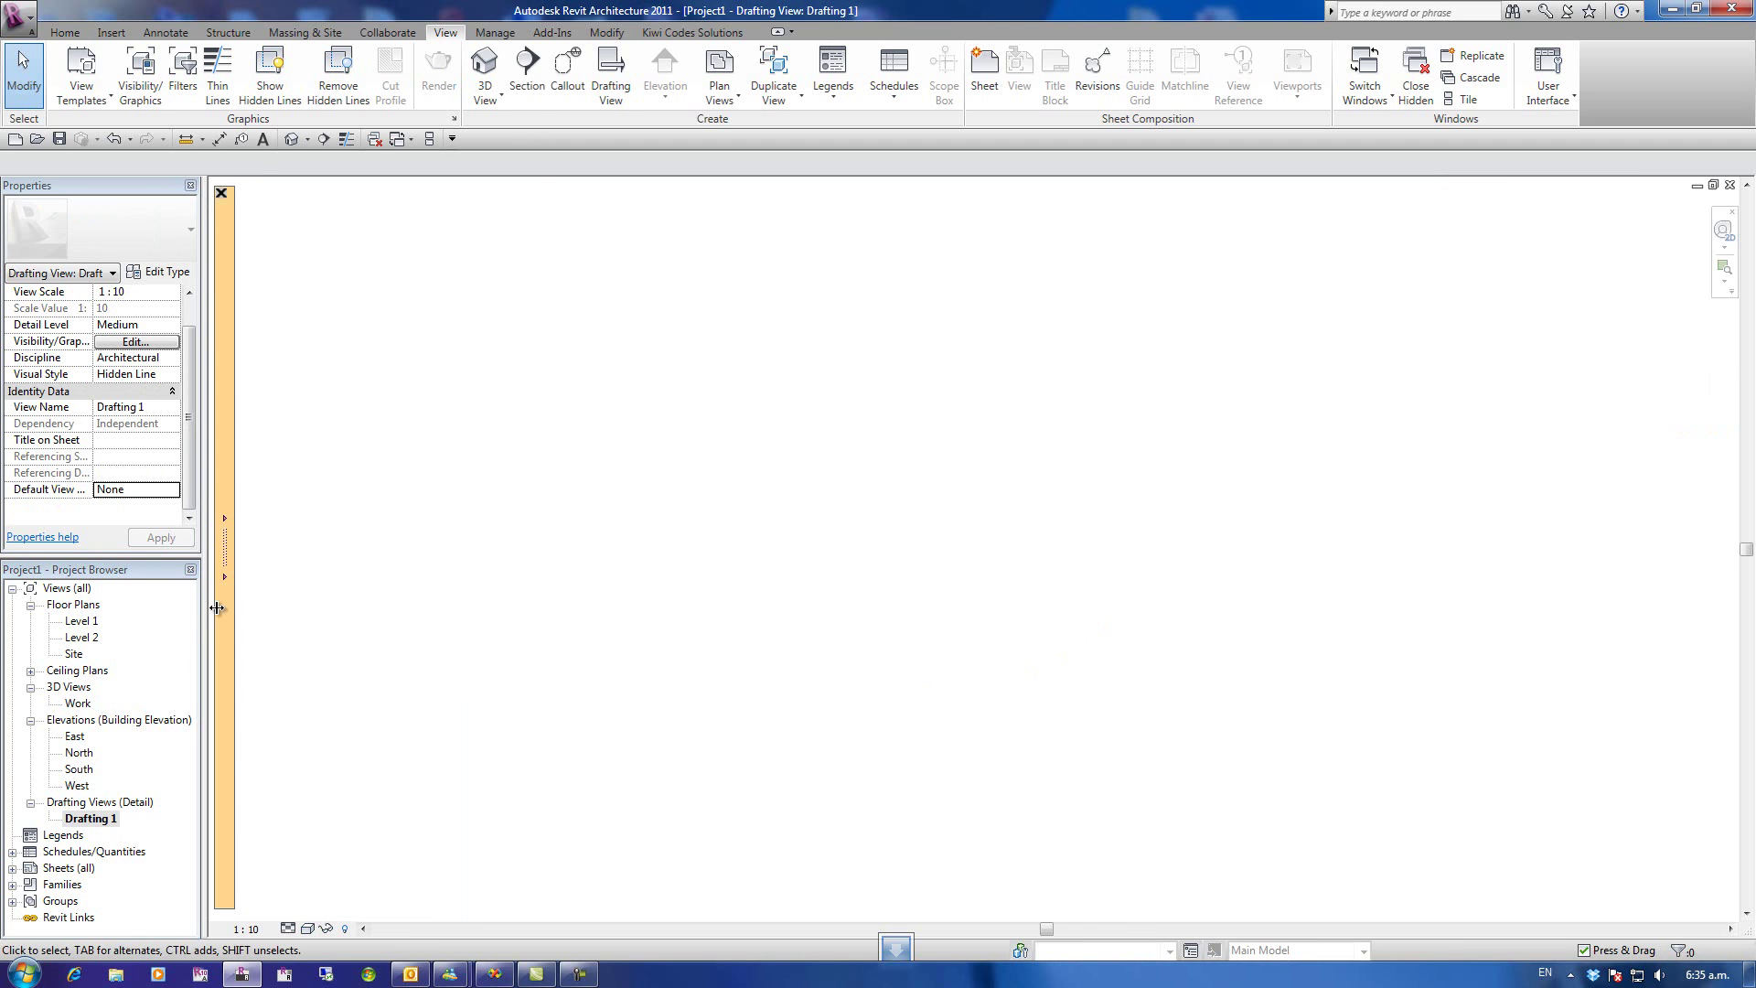
mouse_move(217, 606)
click(289, 728)
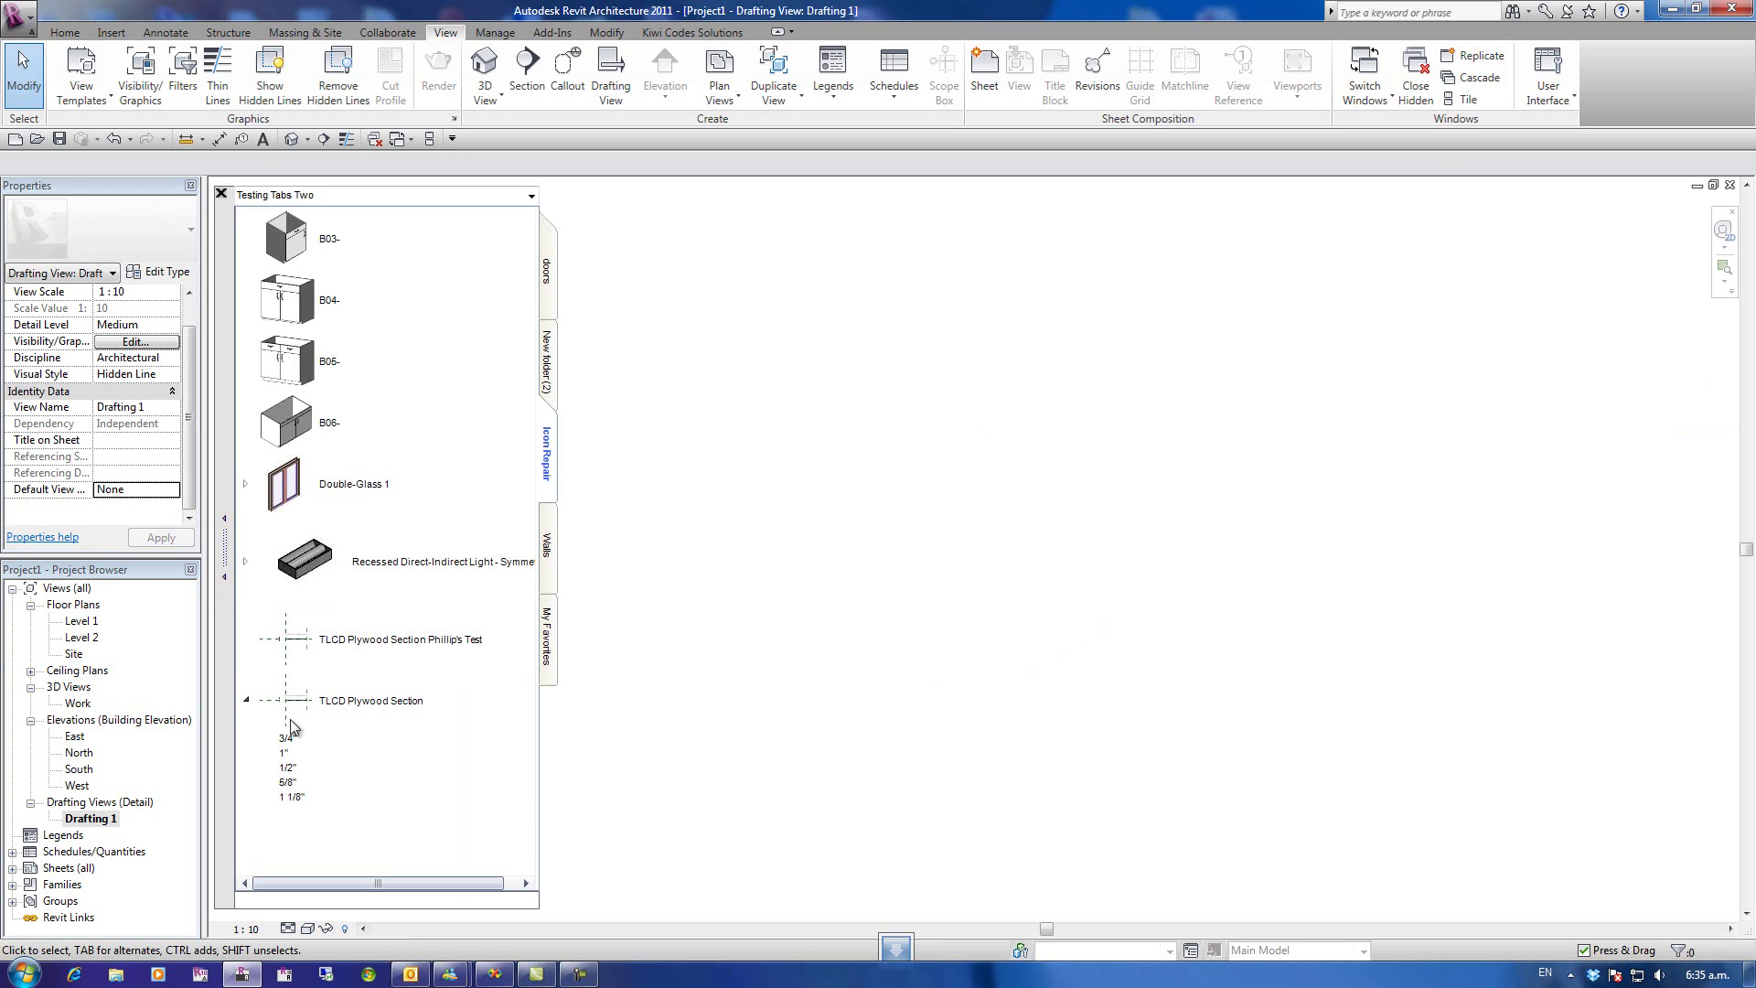
click(293, 797)
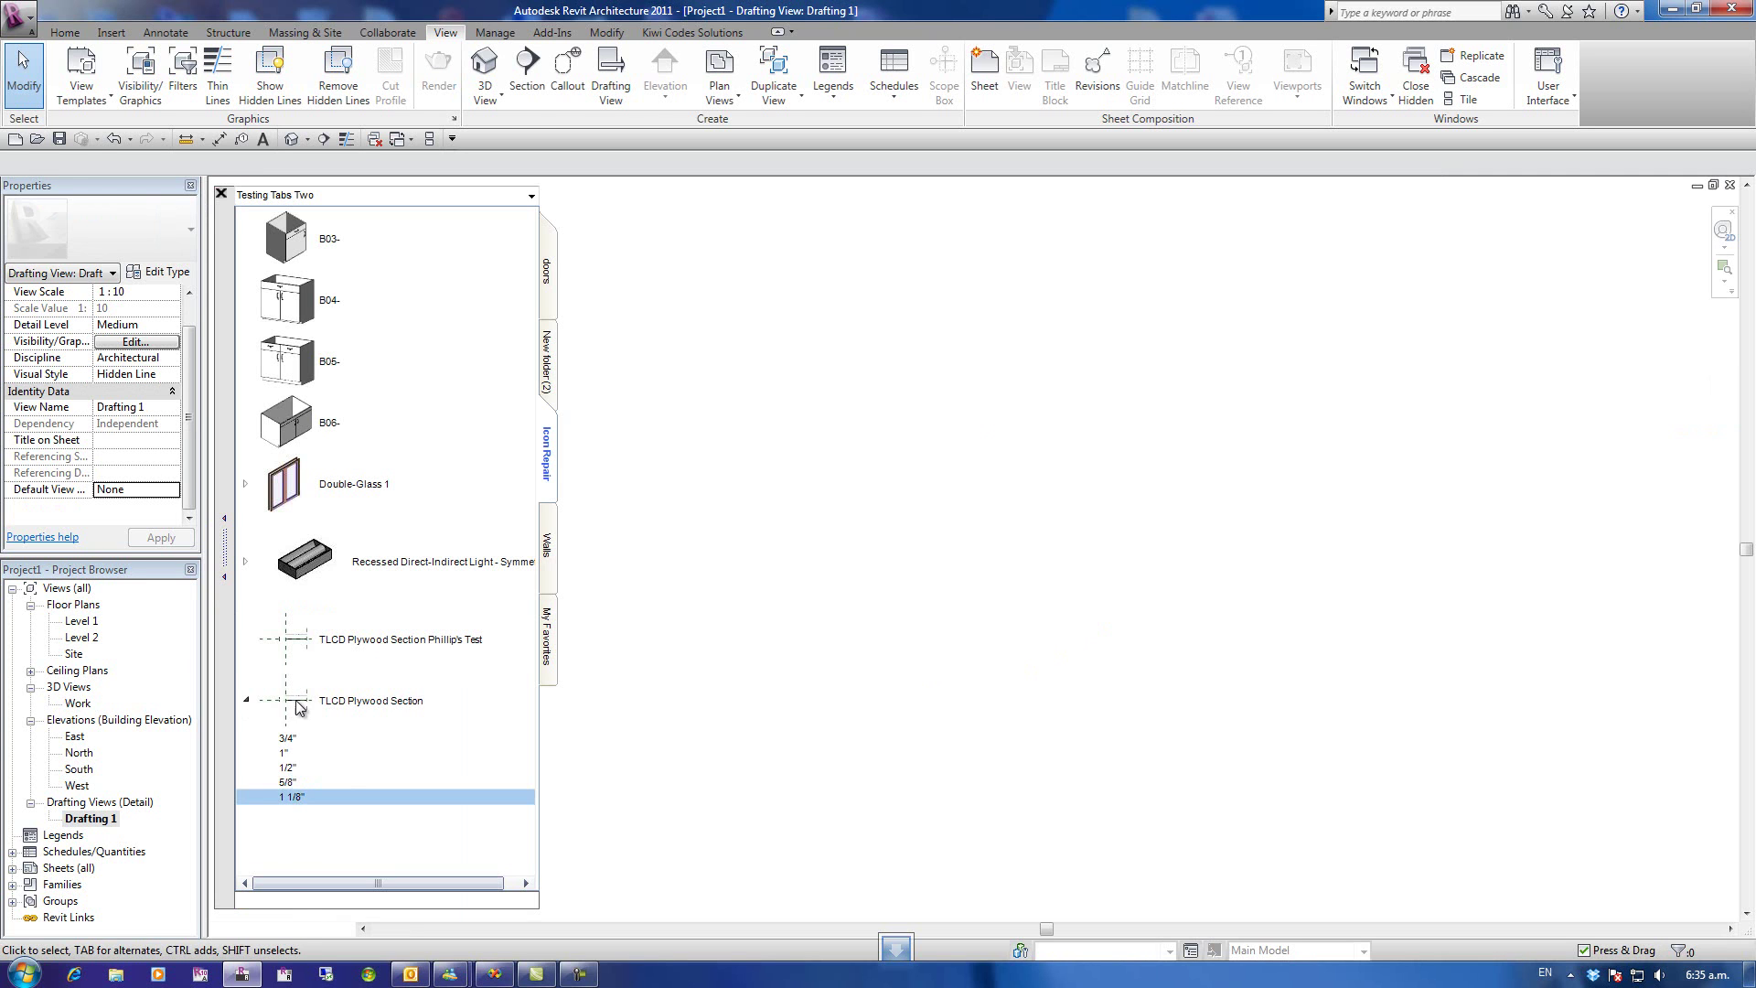
click(943, 584)
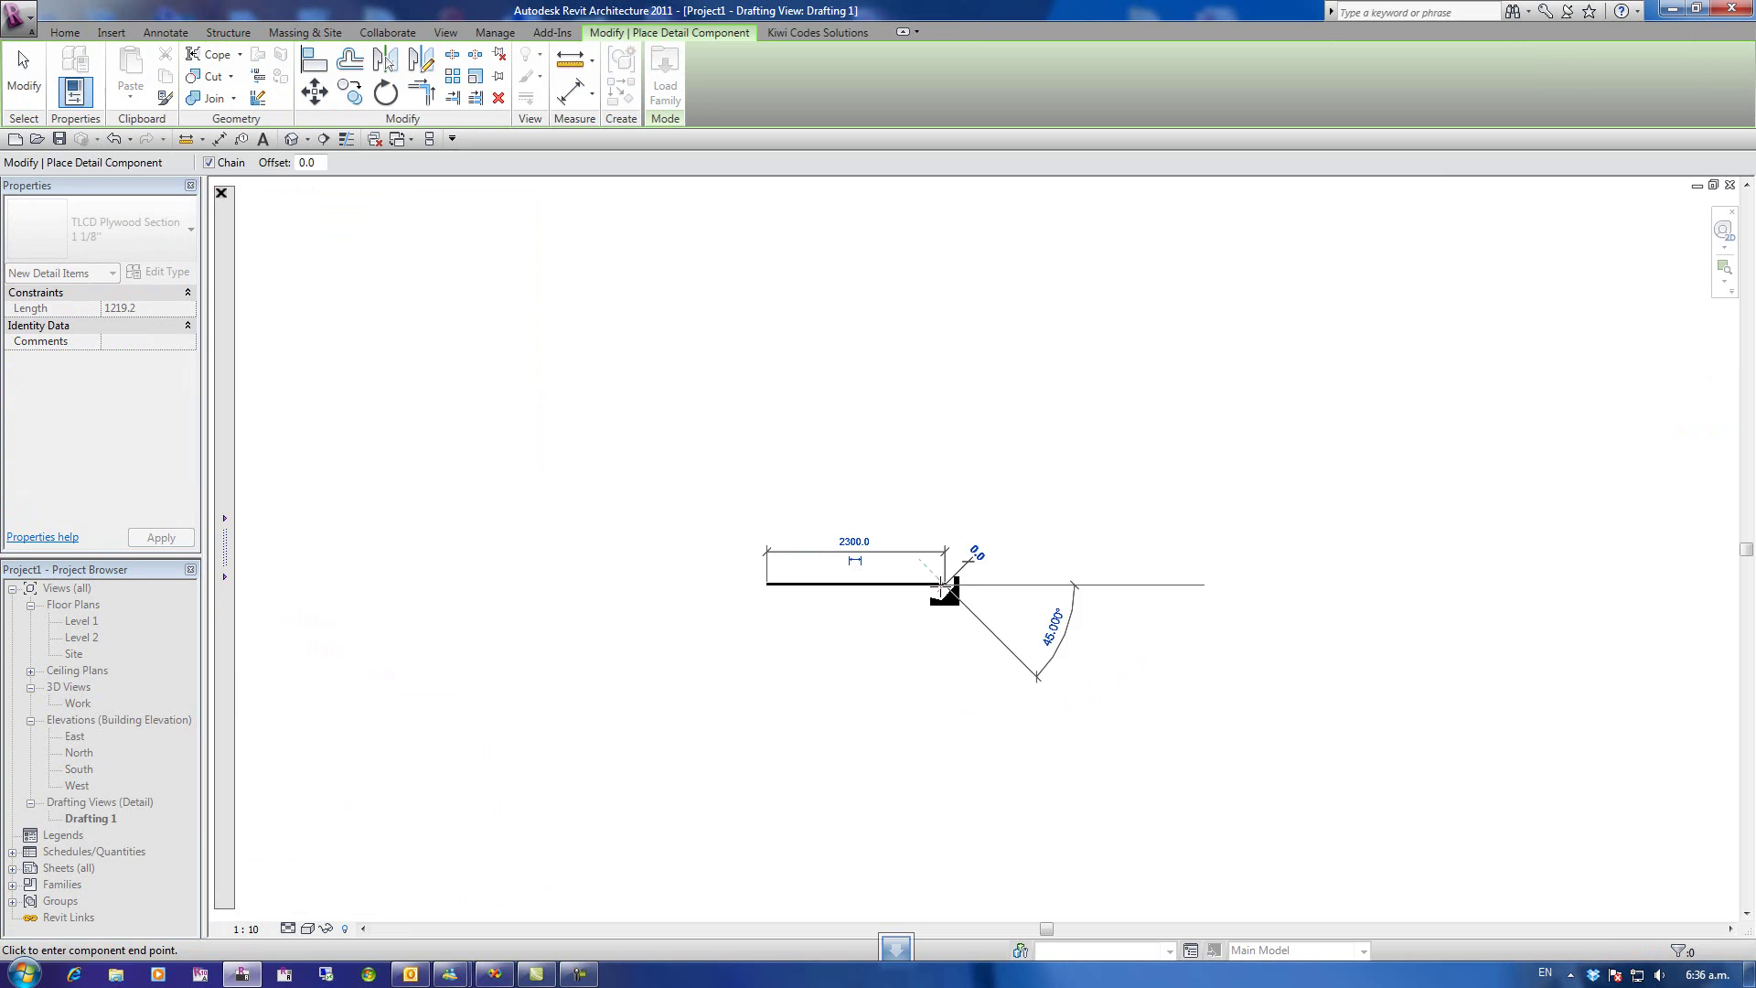
click(773, 586)
key(Escape)
key(Escape)
scroll(754, 583, up, 5)
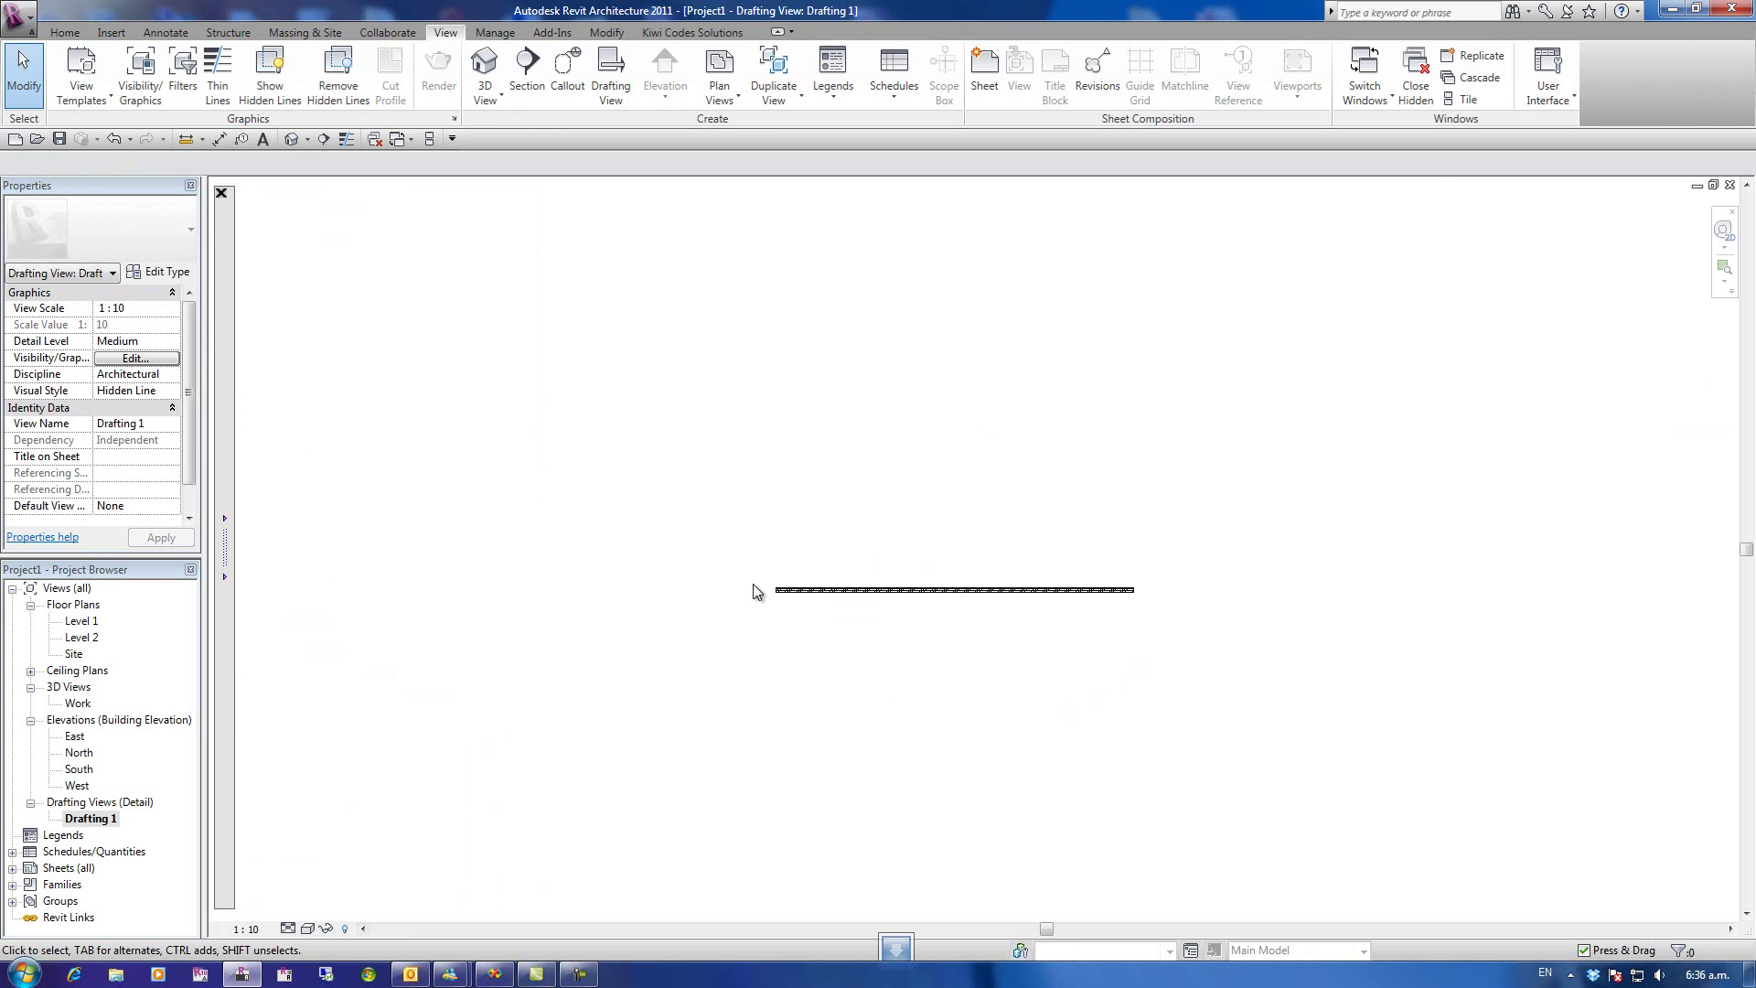
scroll(805, 605, up, 3)
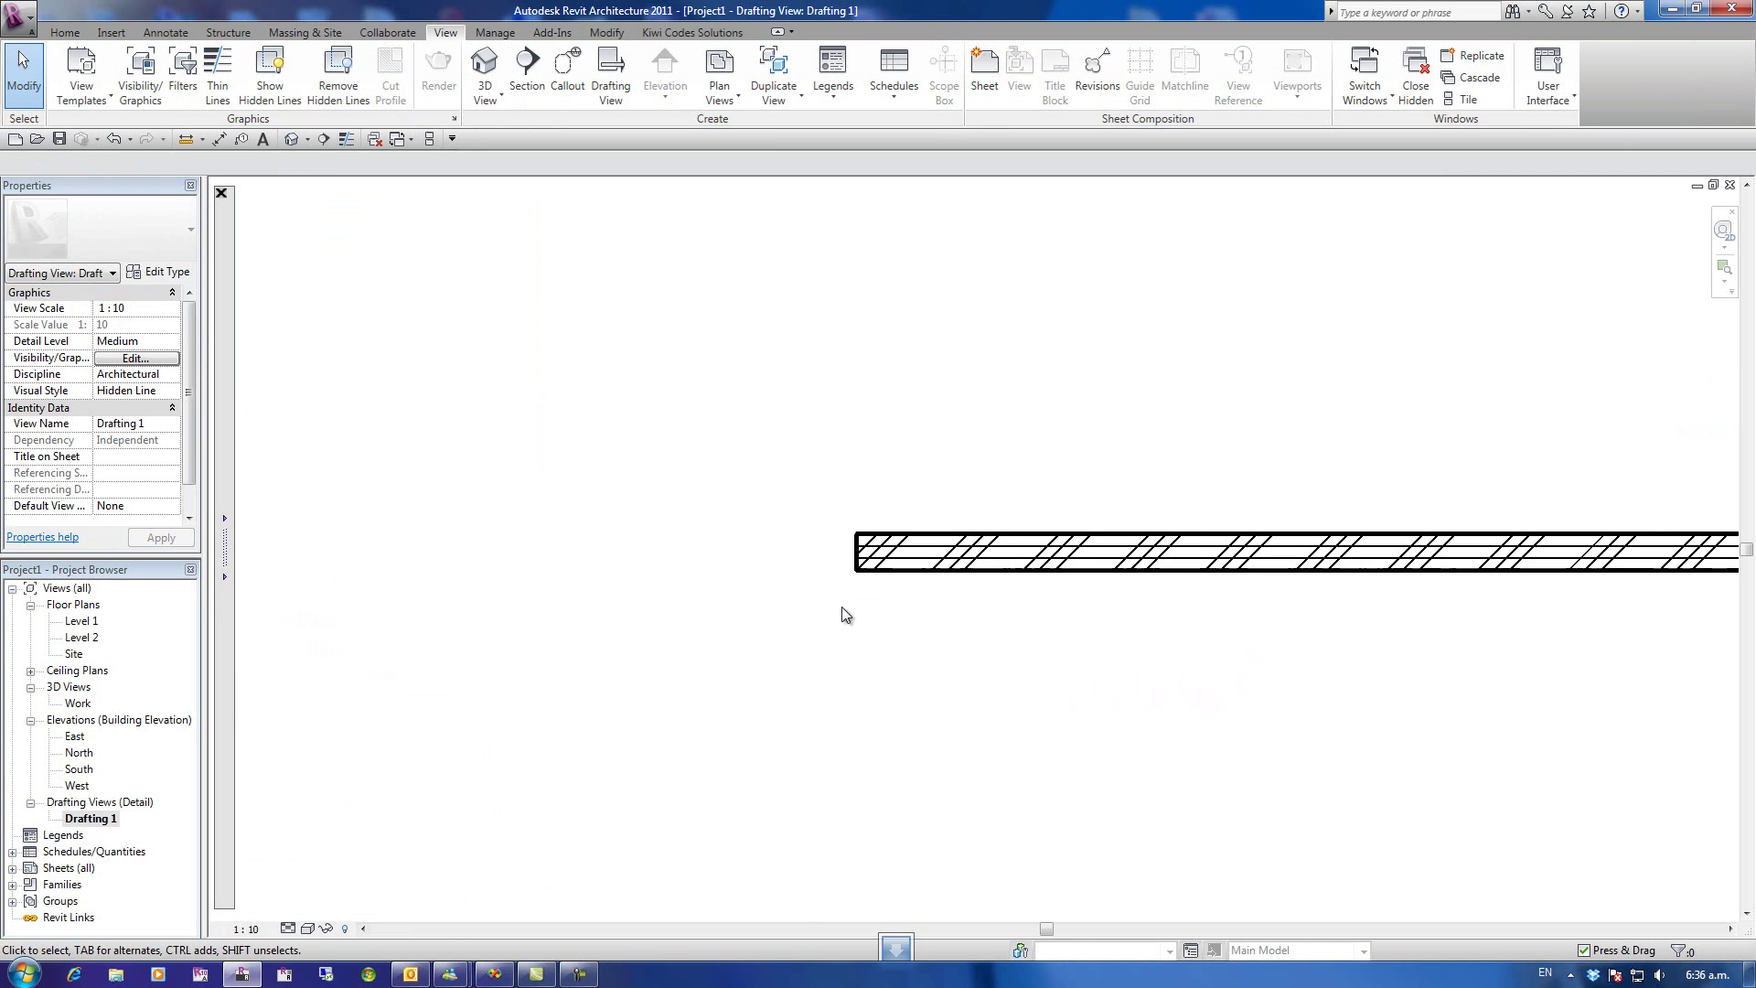
- Create a new TLCD Plywood Section icon, capturing the strip's end at 100 x 100
mouse_move(225, 430)
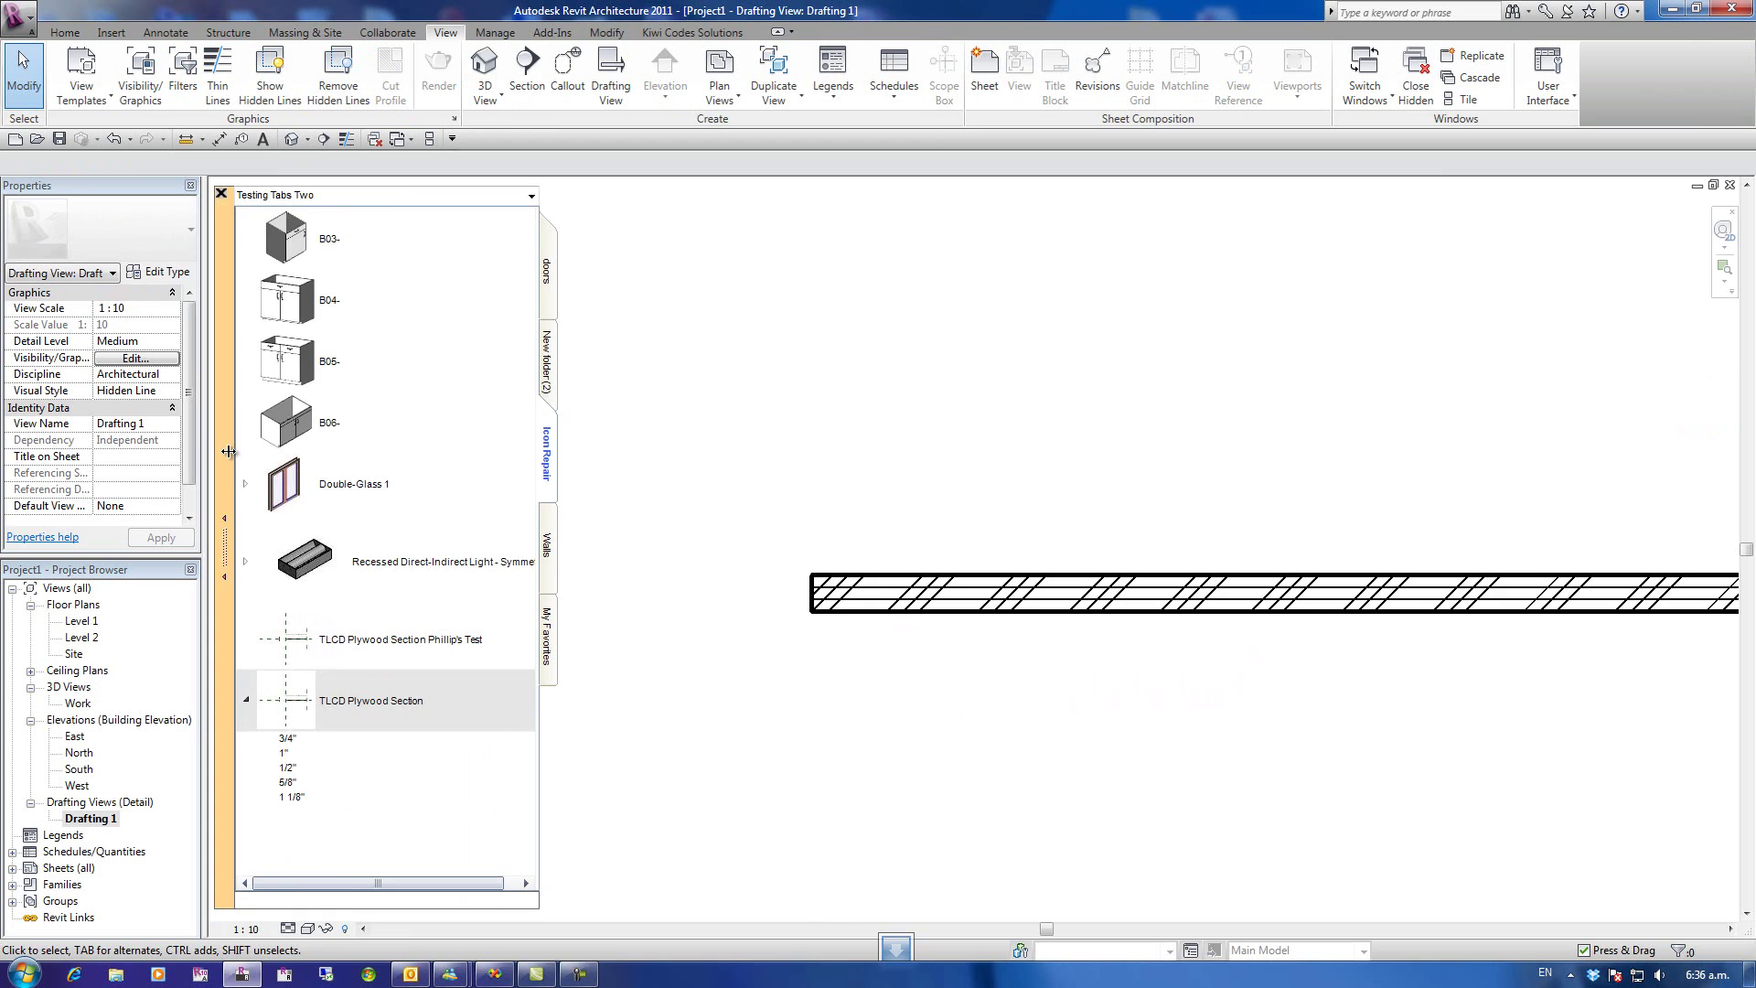
right_click(285, 713)
mouse_move(325, 795)
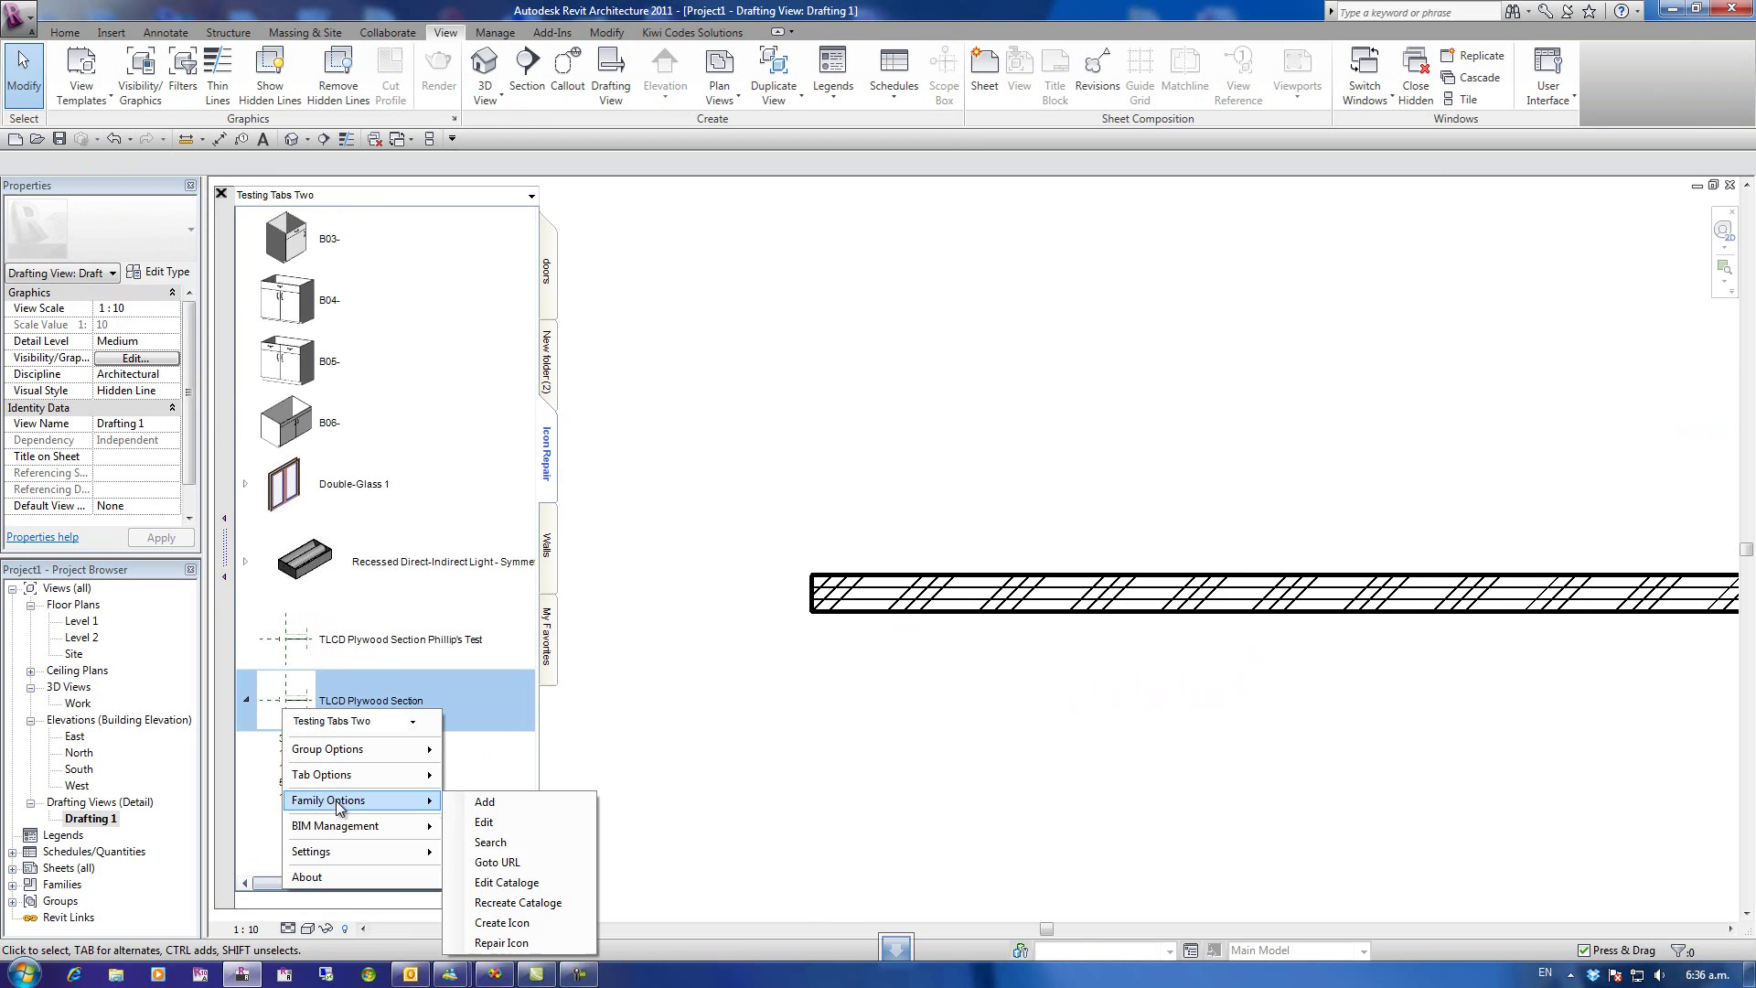
click(517, 919)
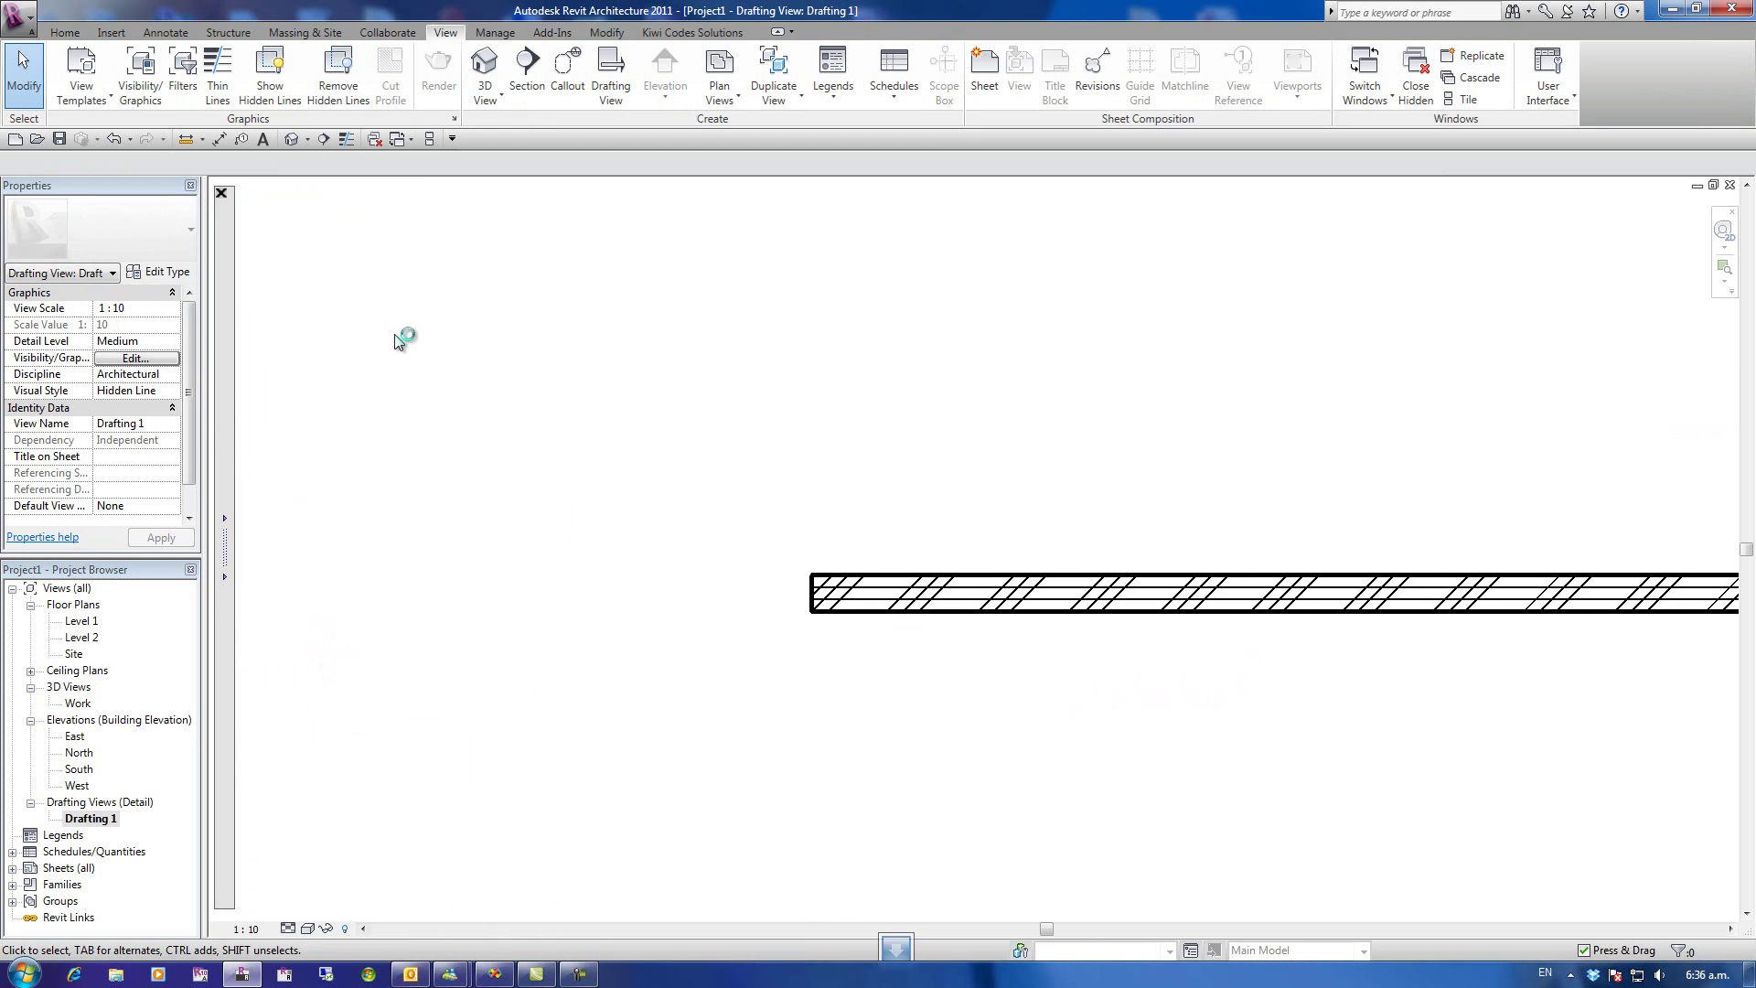
drag(204, 66, 848, 458)
drag(837, 718, 833, 622)
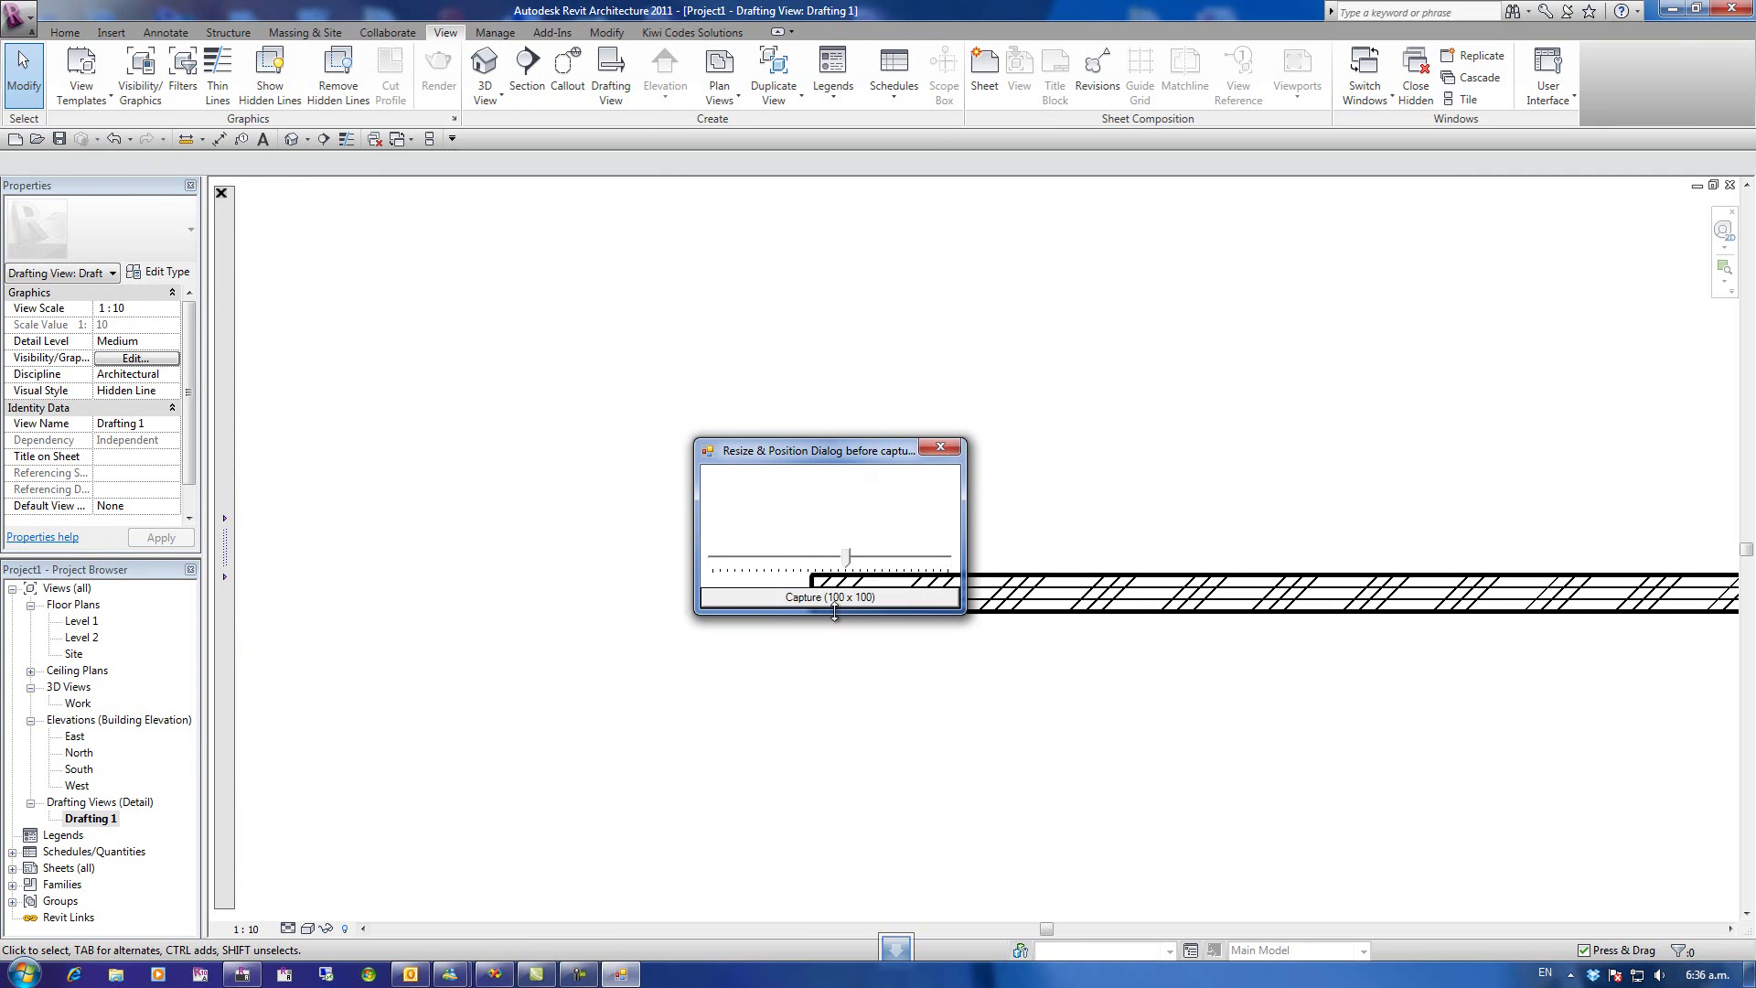
drag(965, 549, 870, 549)
drag(793, 452, 848, 524)
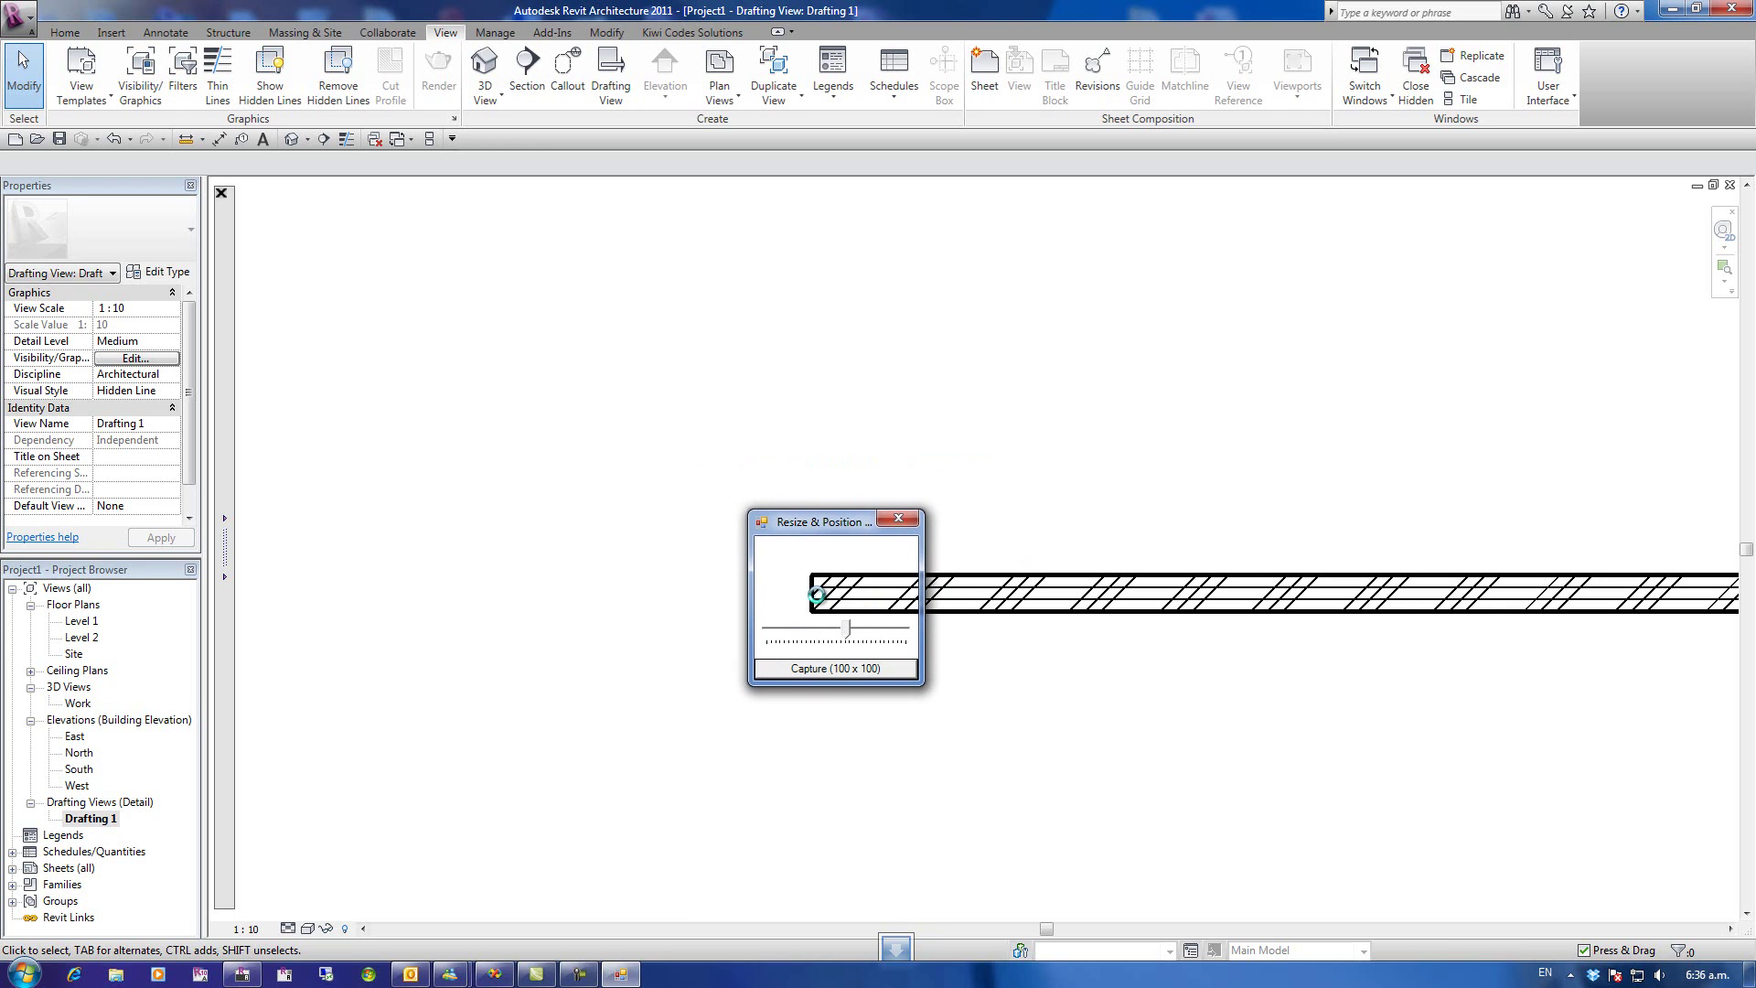
click(832, 668)
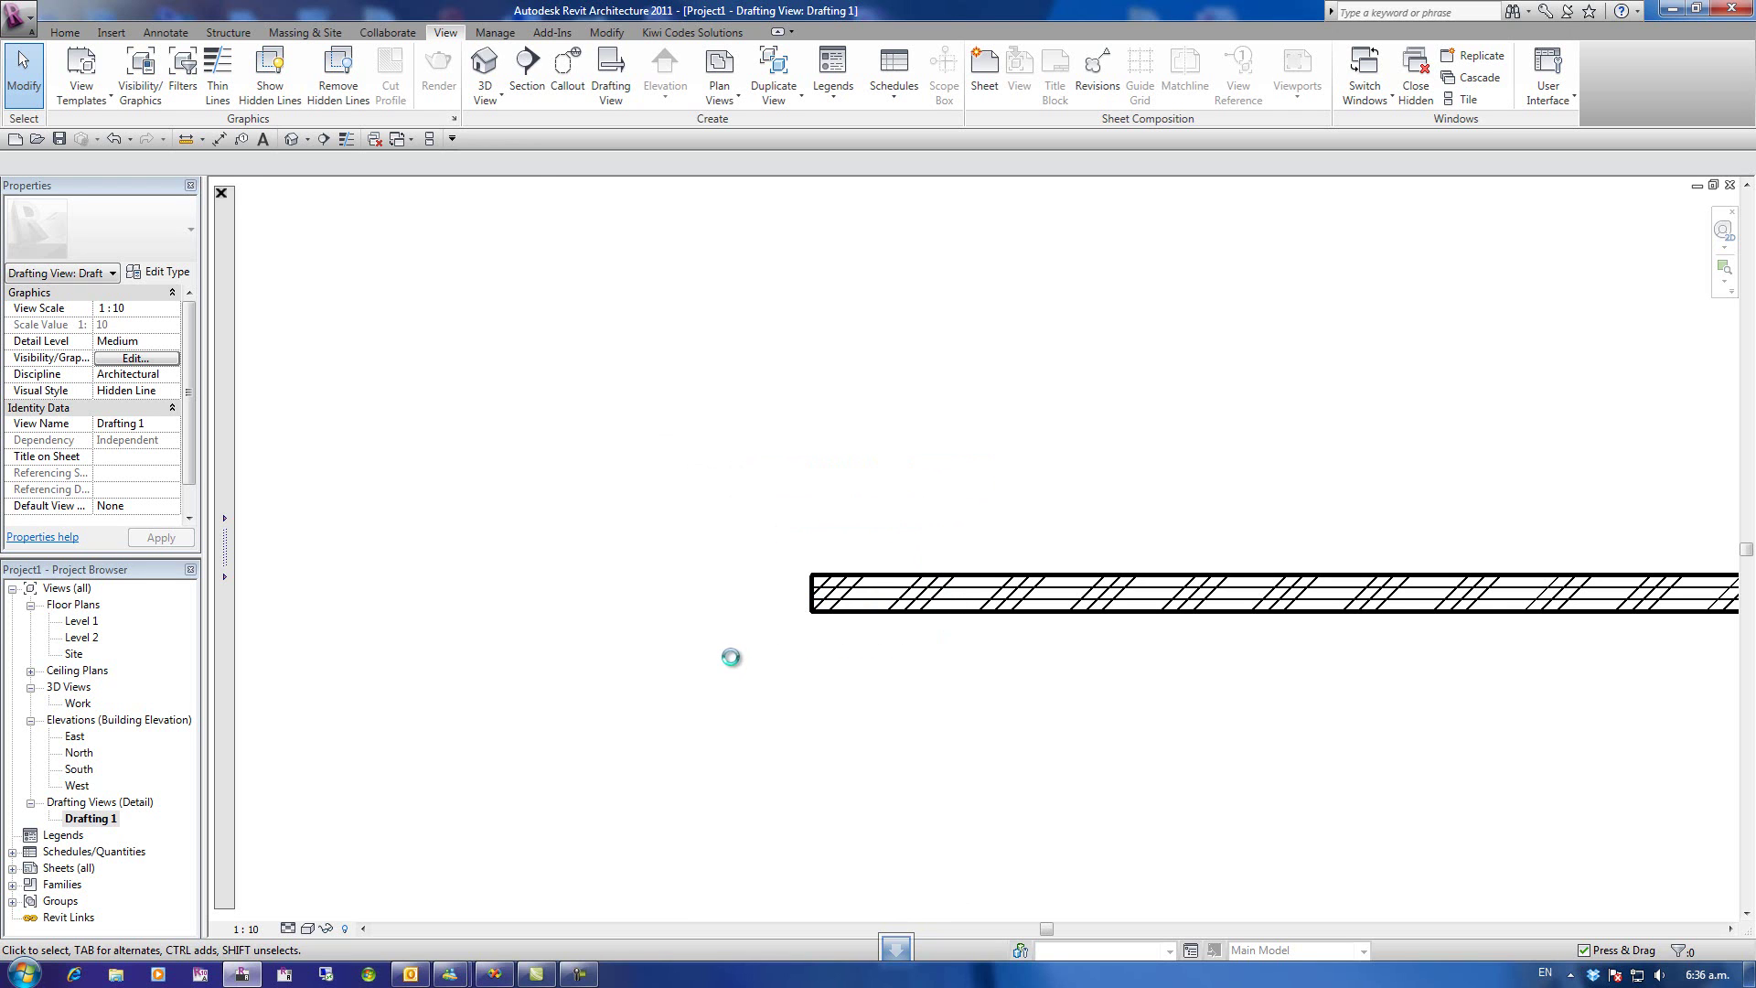
click(221, 700)
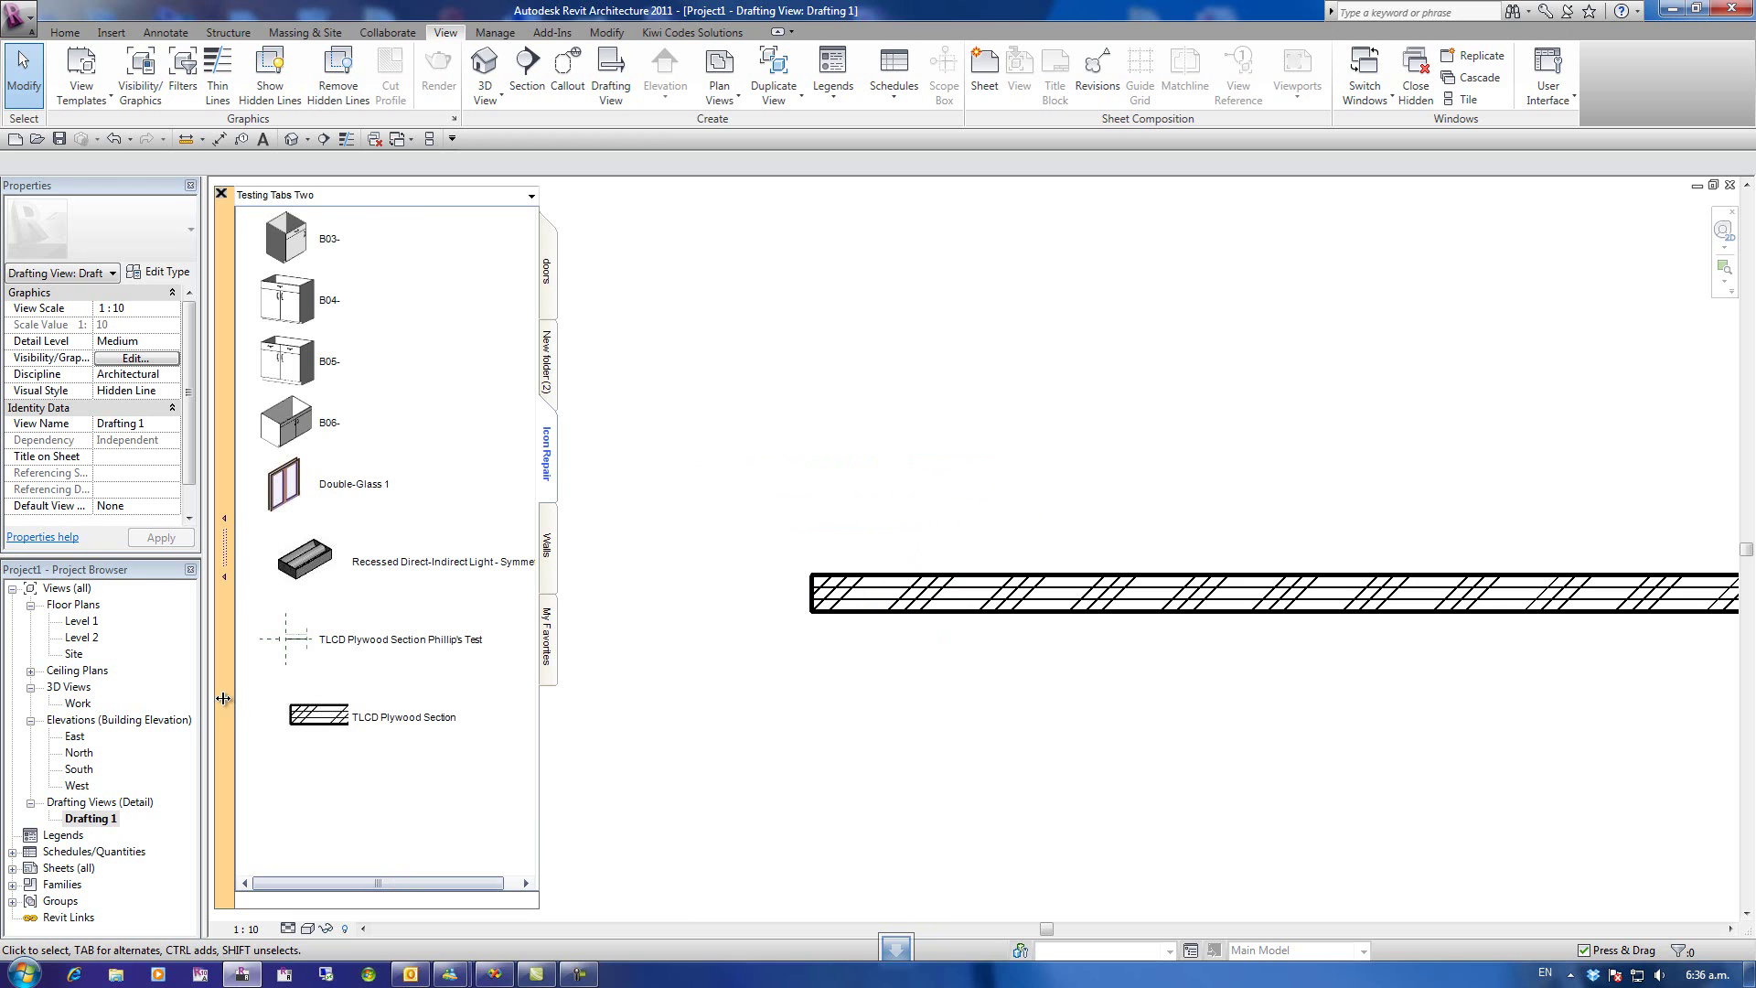
- Reopen the family palette and toggle the TLCD Plywood Section size list
click(329, 720)
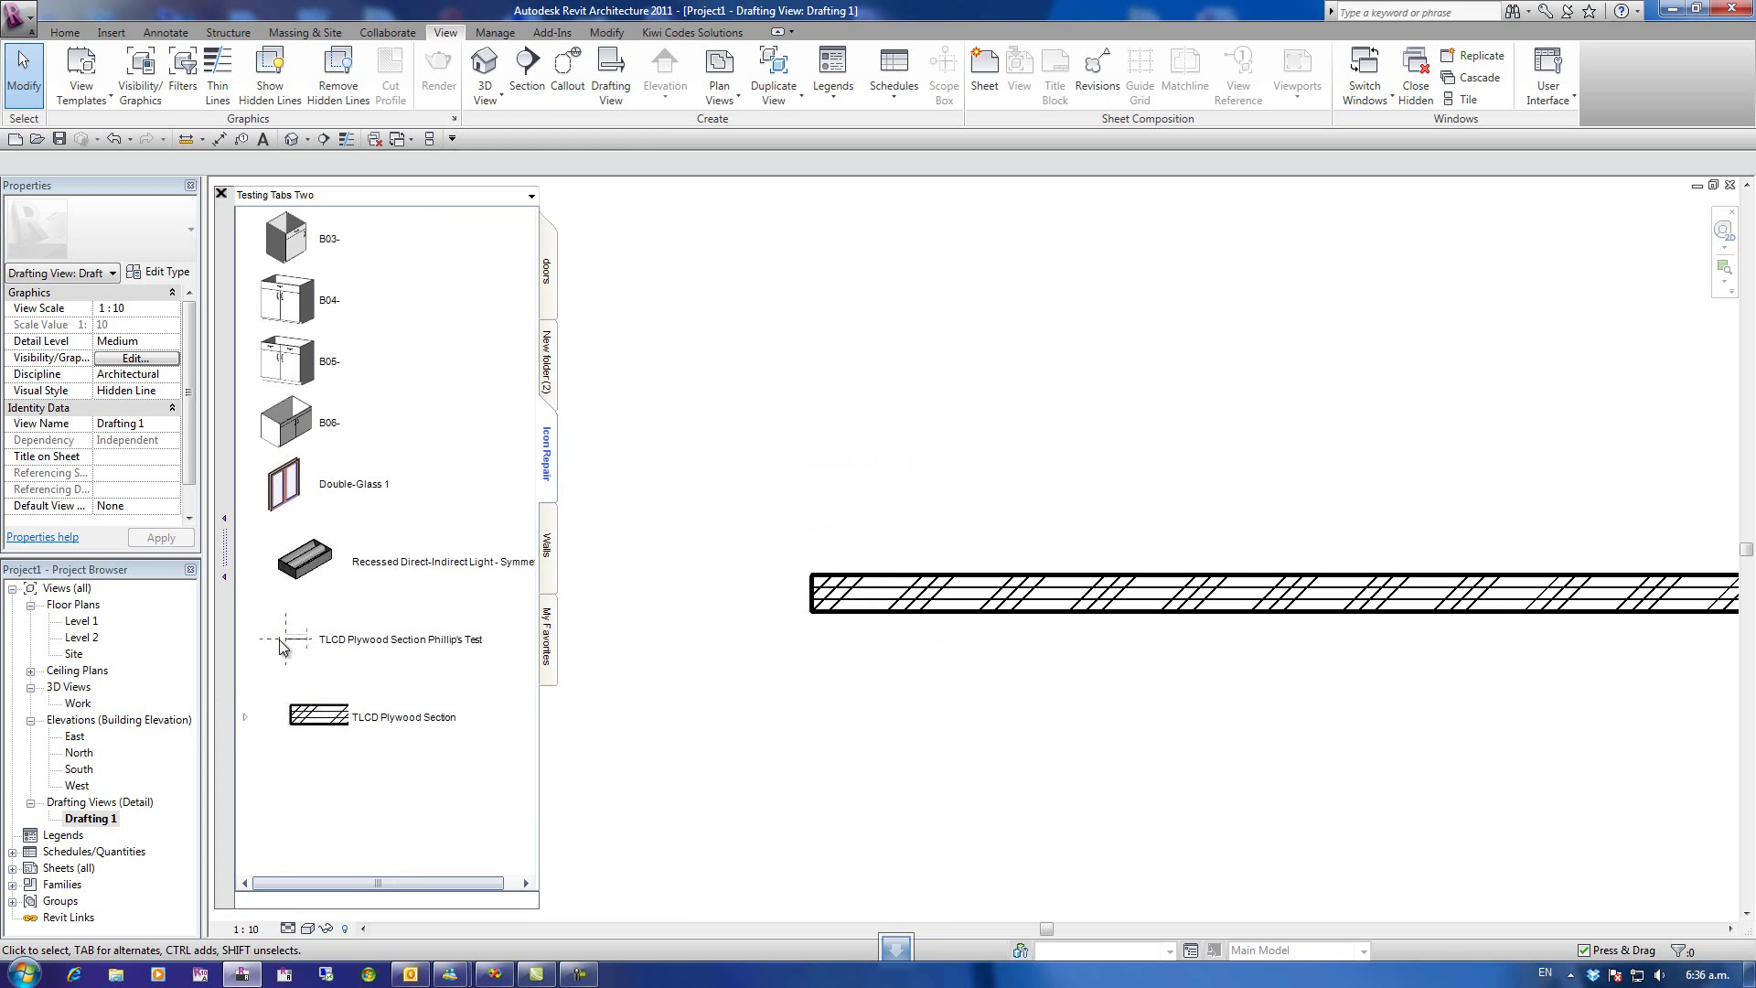
click(225, 699)
click(328, 723)
click(226, 700)
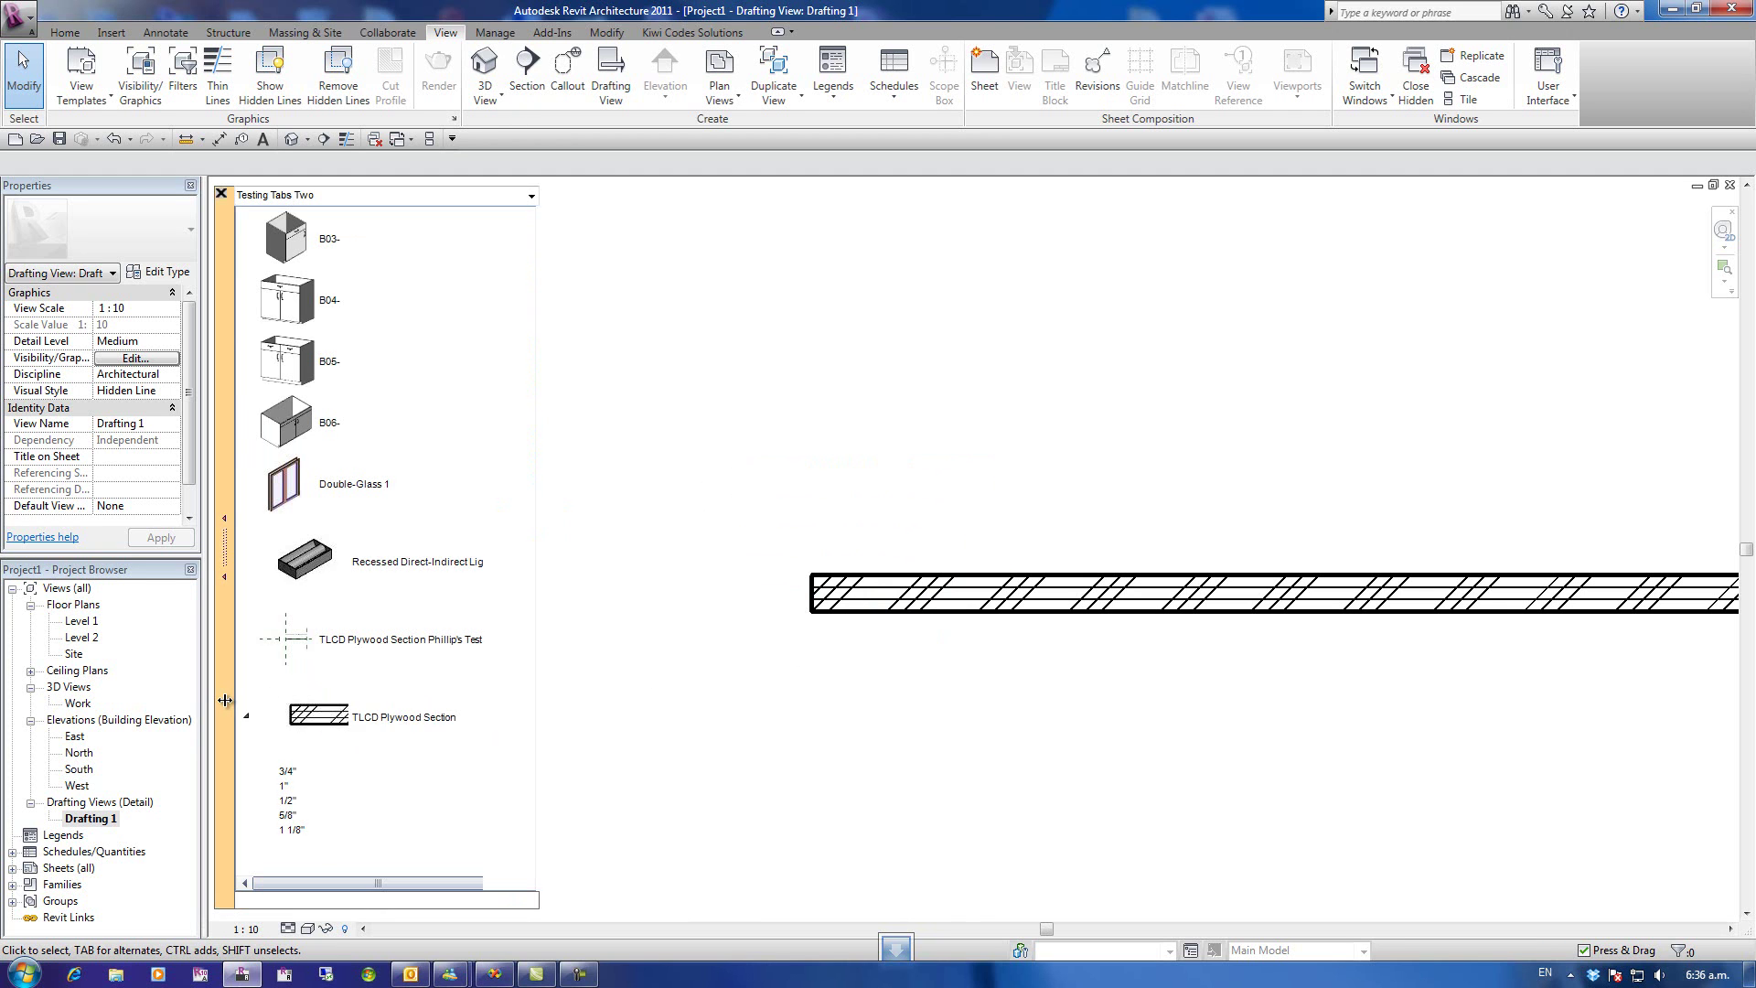
- Recapture the plywood strip's end as a 64 x 64 TLCD Plywood Section icon
right_click(332, 729)
mouse_move(430, 815)
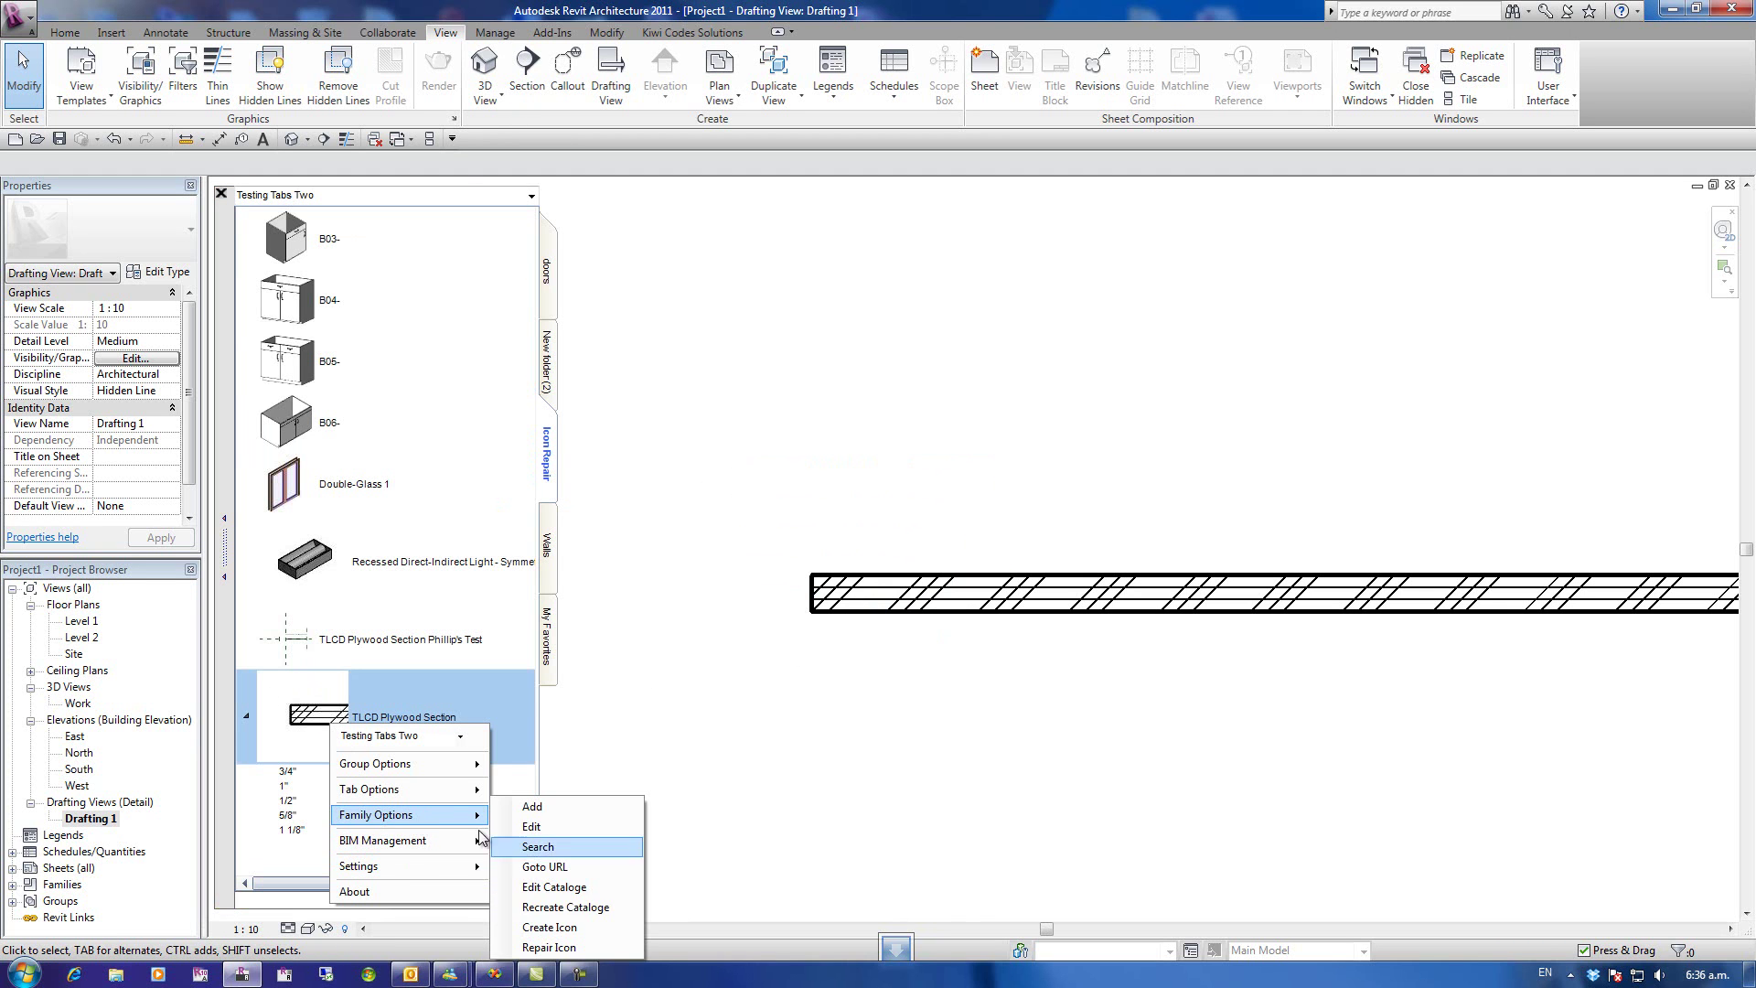
click(564, 927)
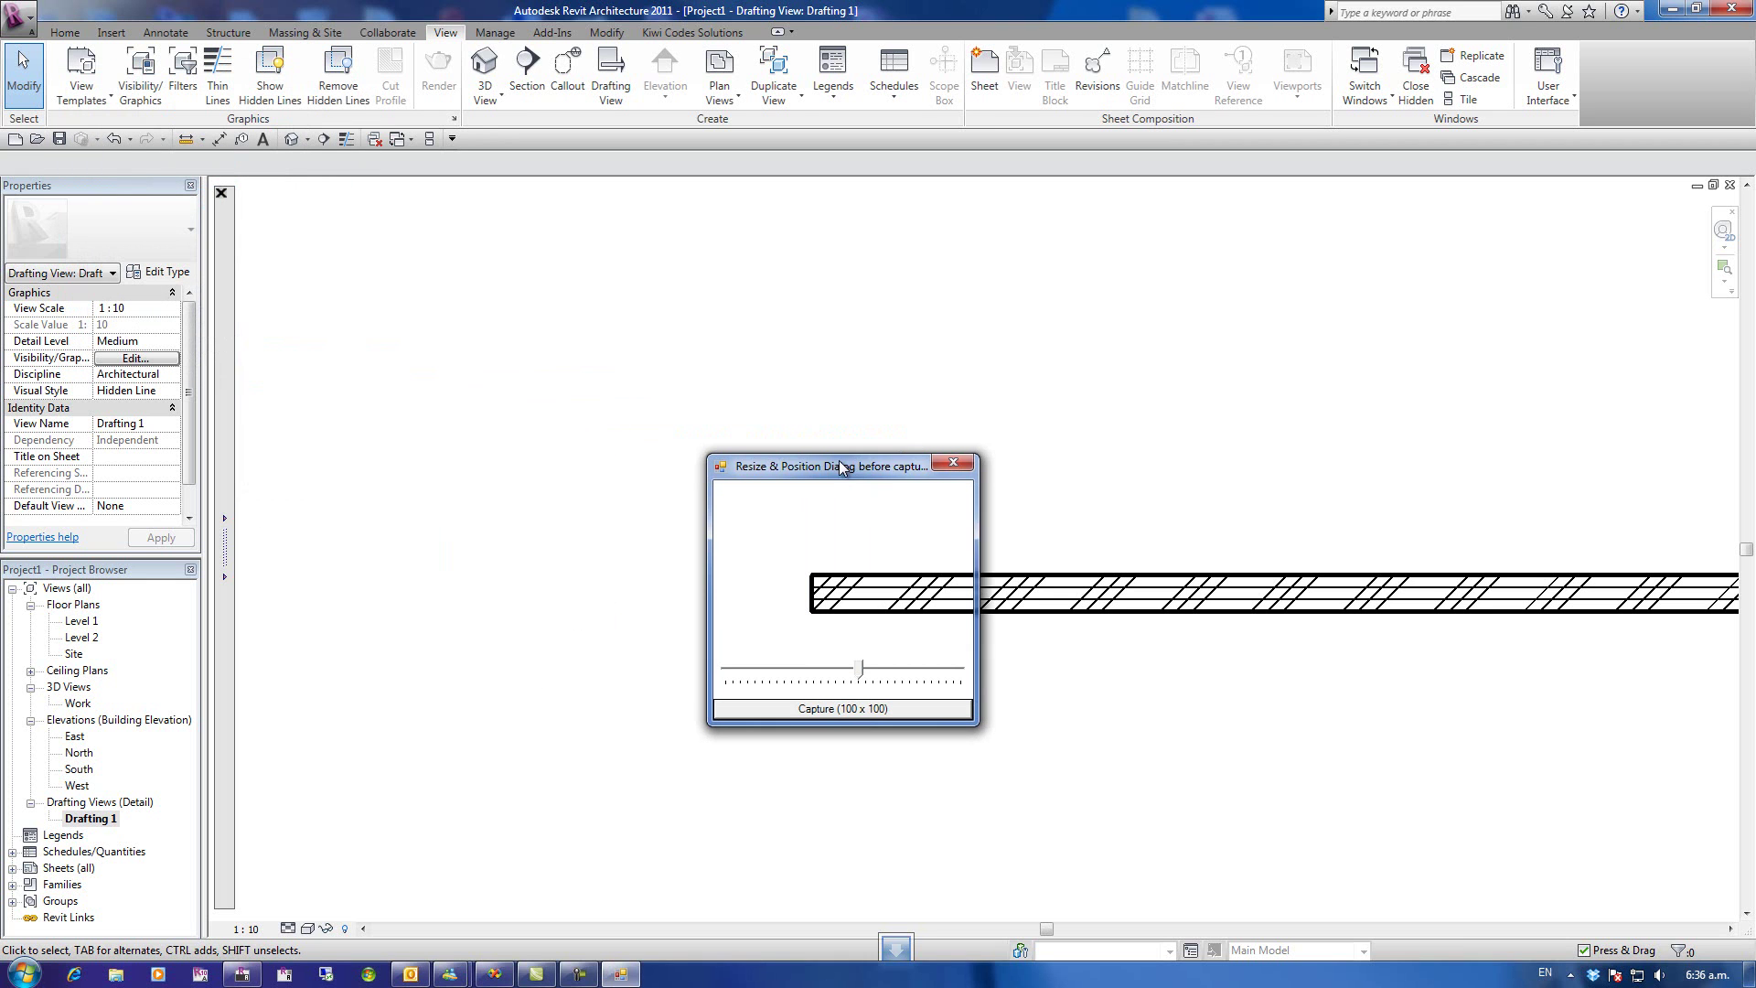
drag(975, 518, 847, 514)
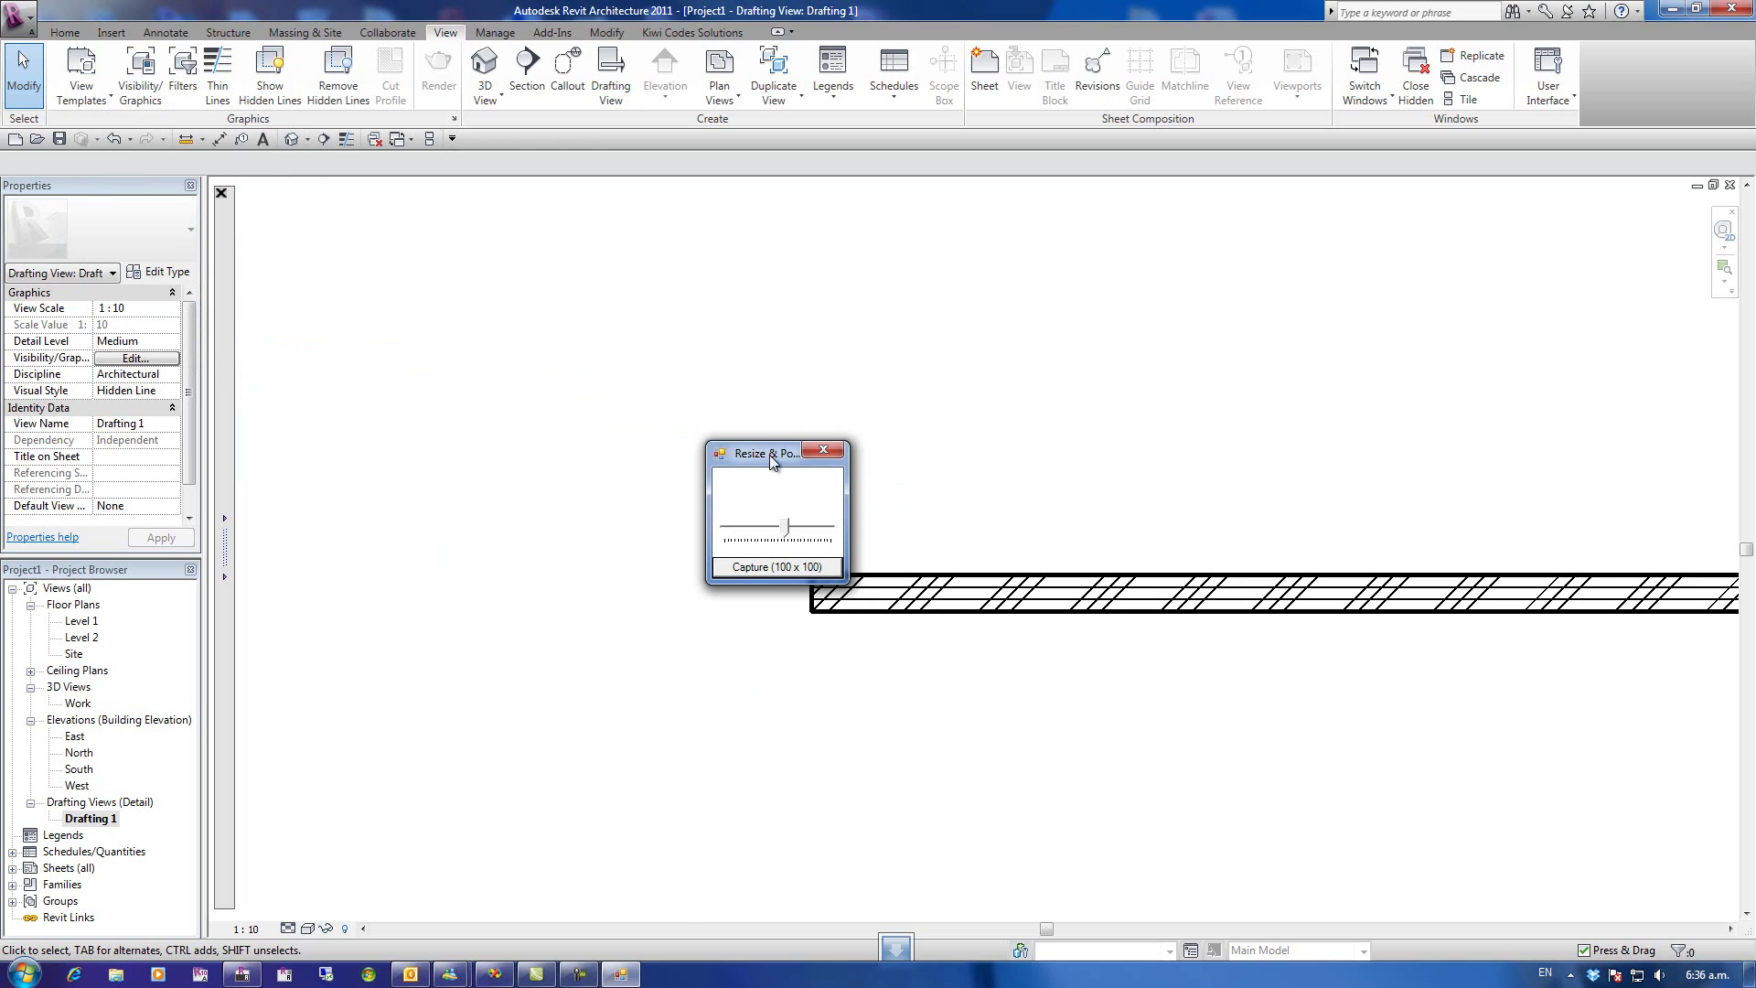
drag(771, 460, 817, 541)
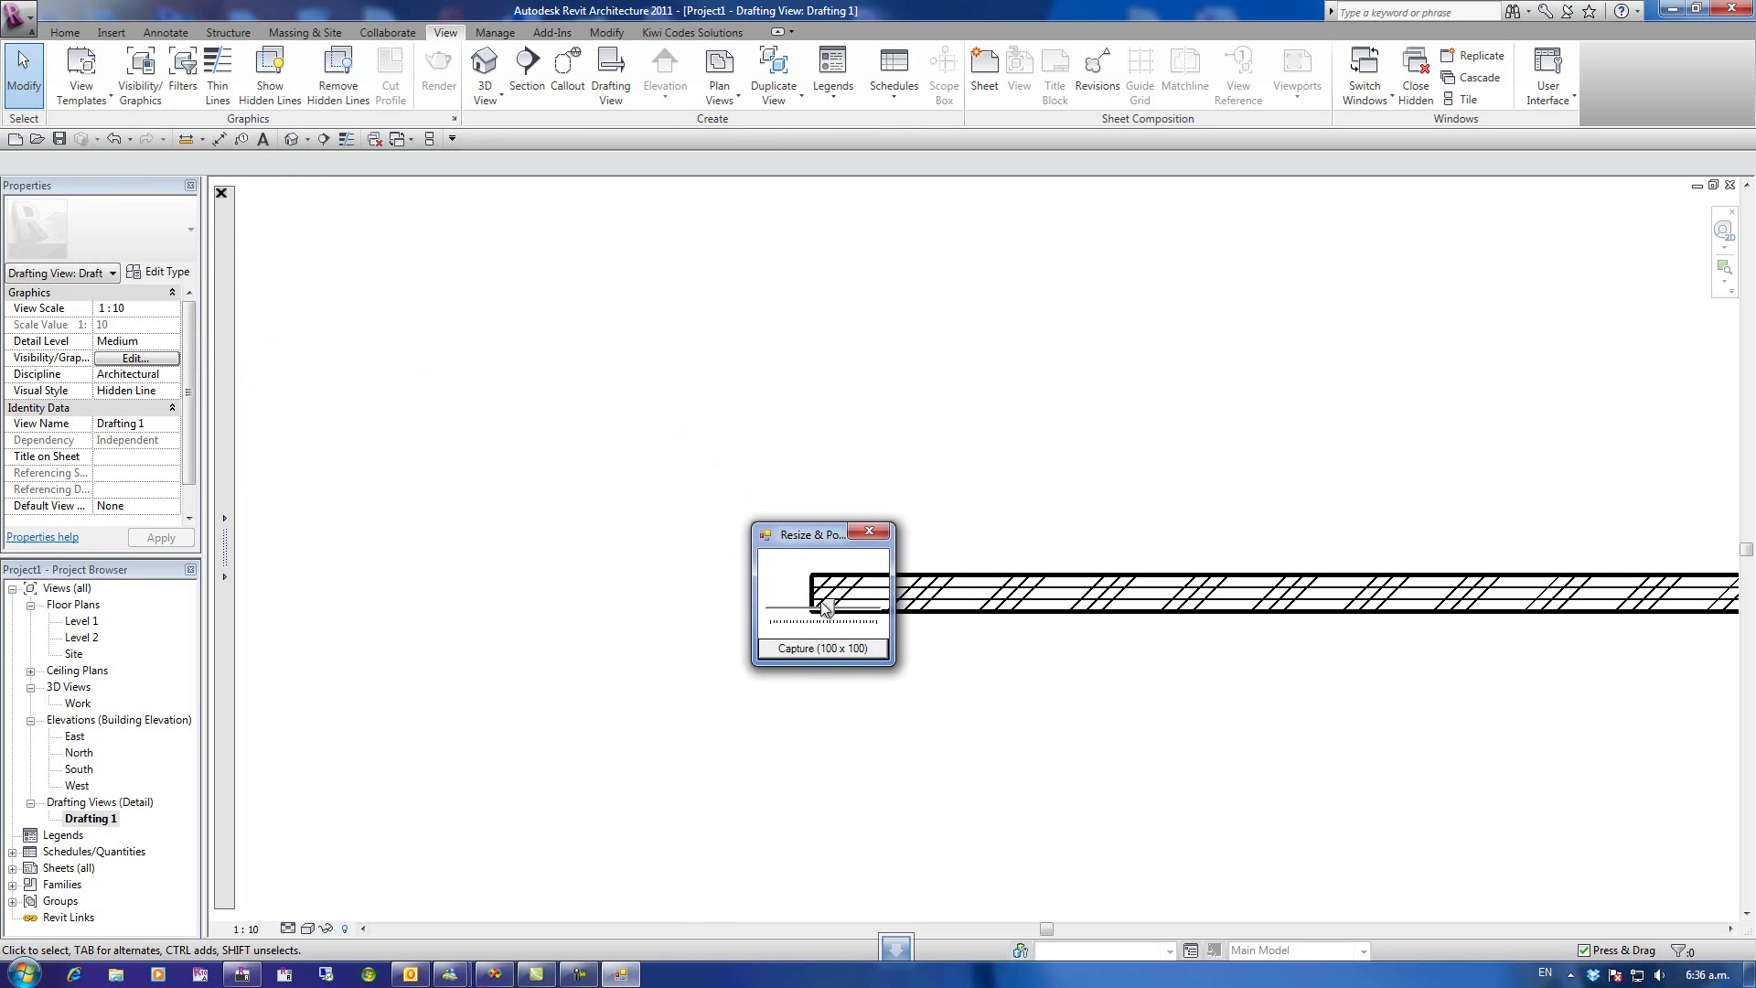
drag(832, 611, 773, 611)
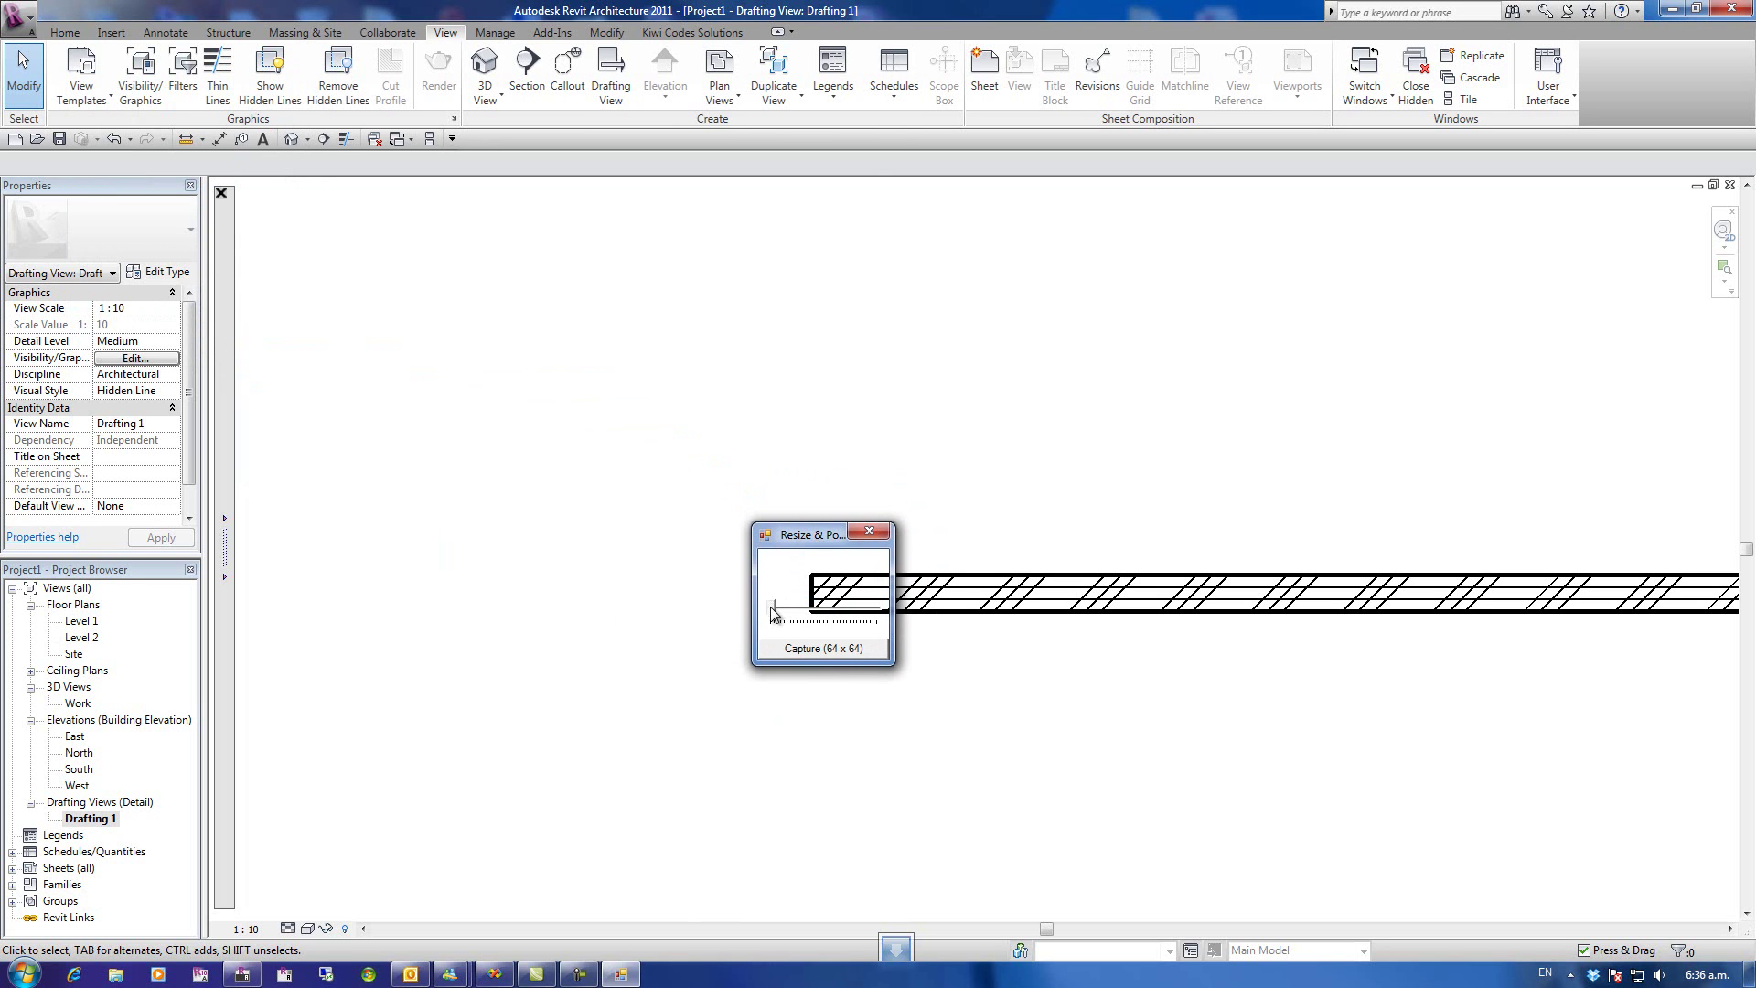
click(836, 649)
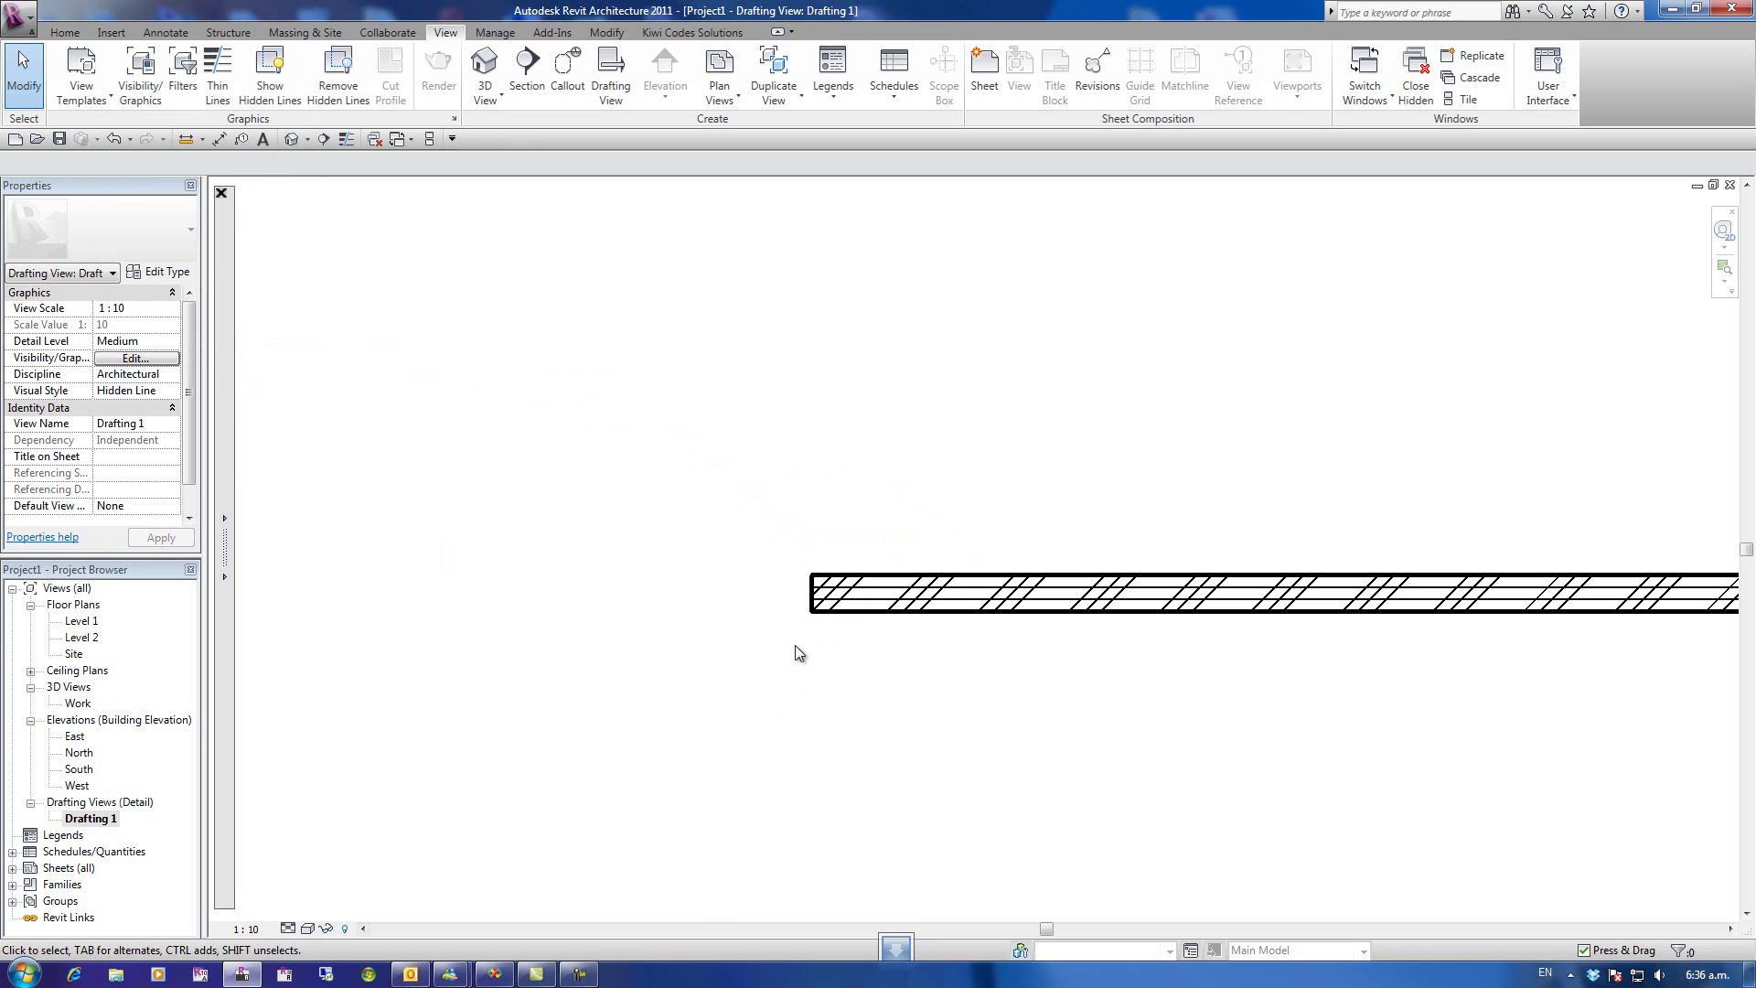
- Apply Family Options > Repair Icon to the Recessed Direct-Indirect Light family
mouse_move(229, 651)
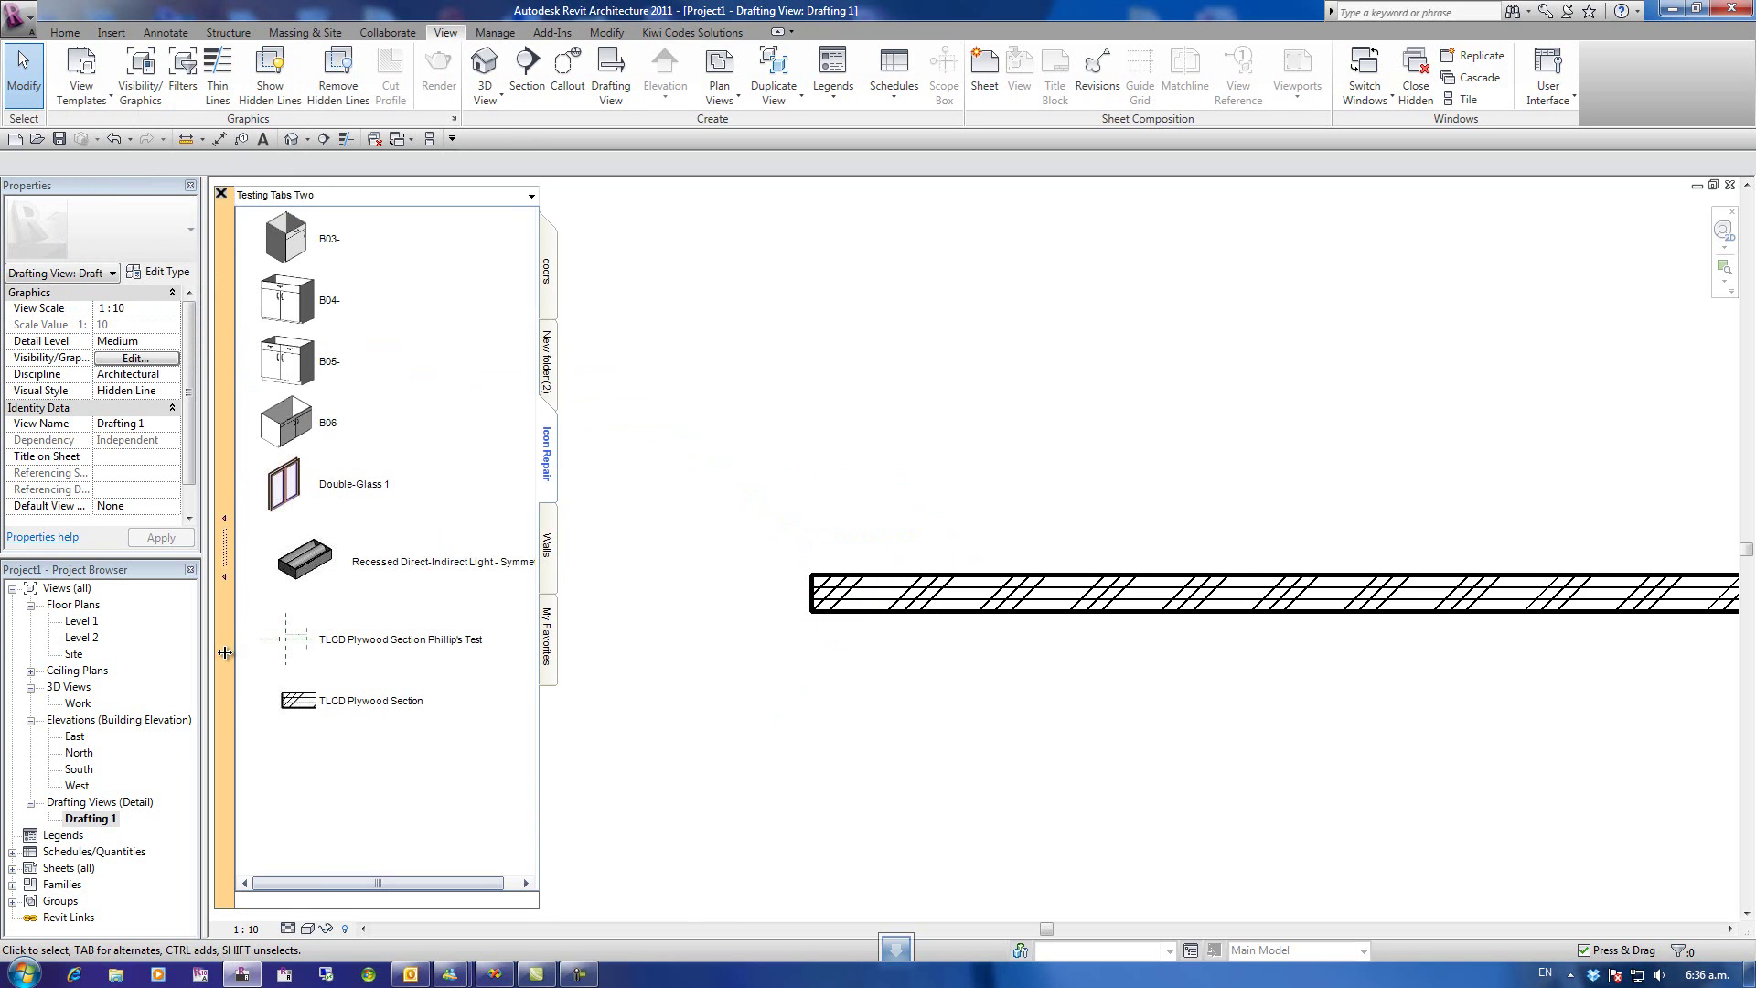
click(292, 713)
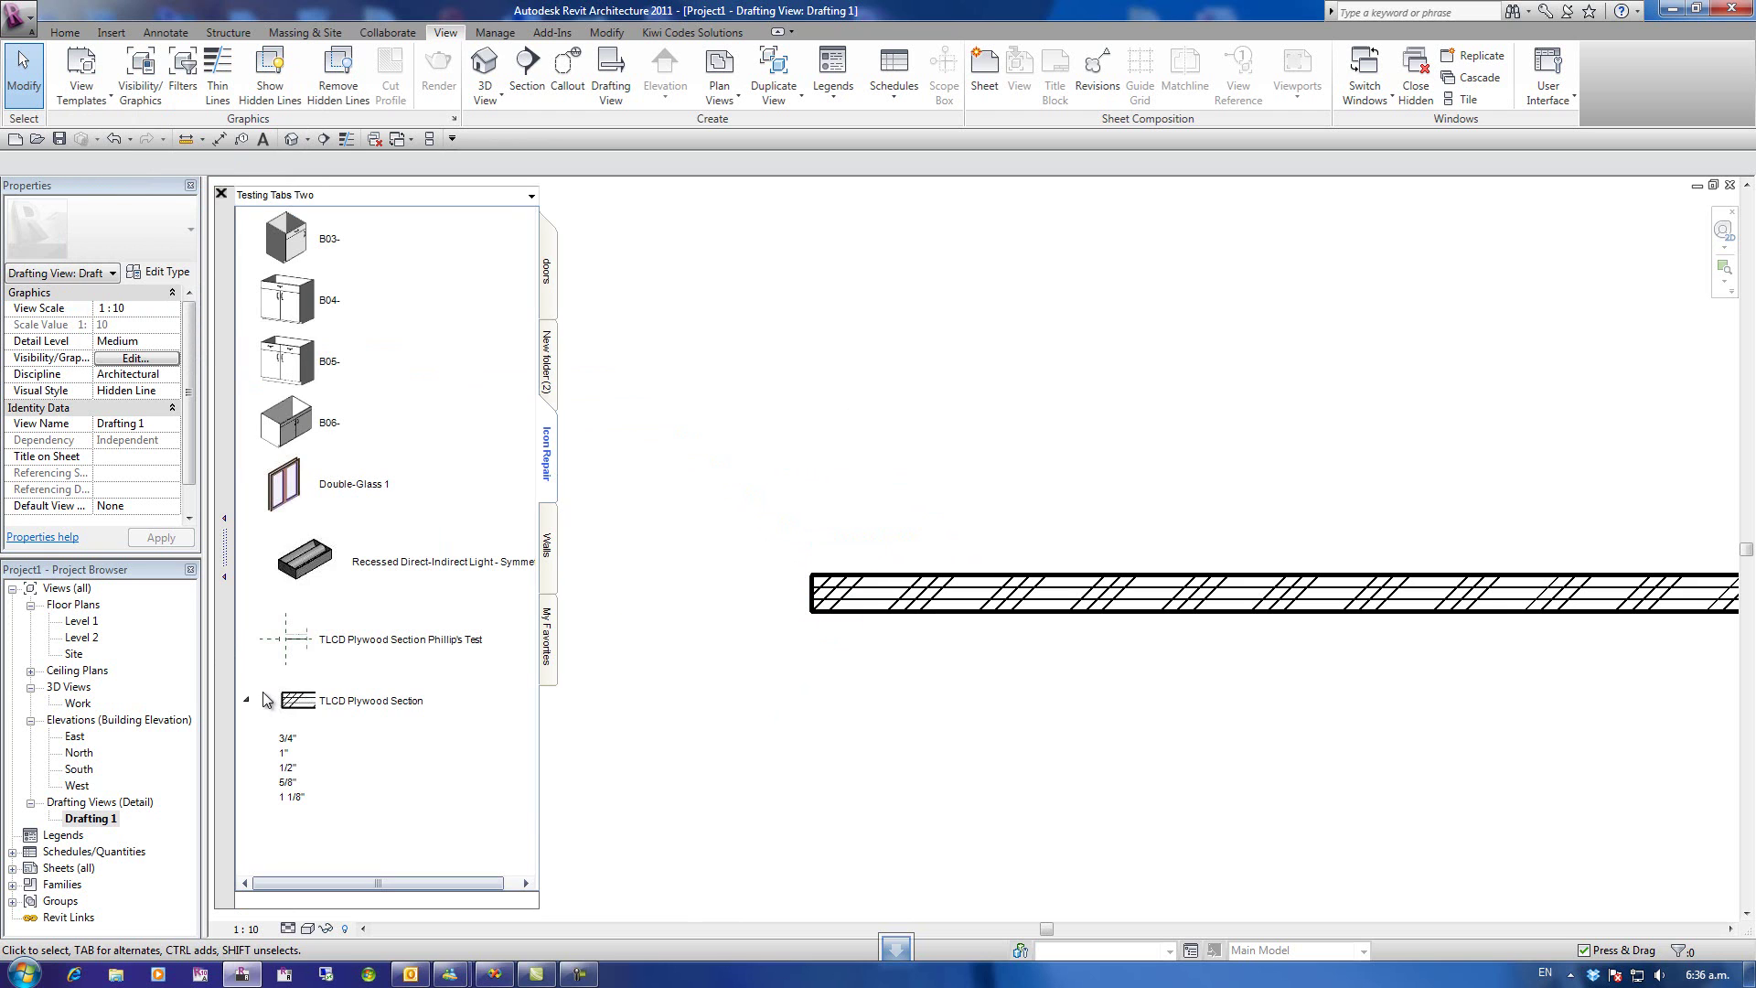
mouse_move(221, 699)
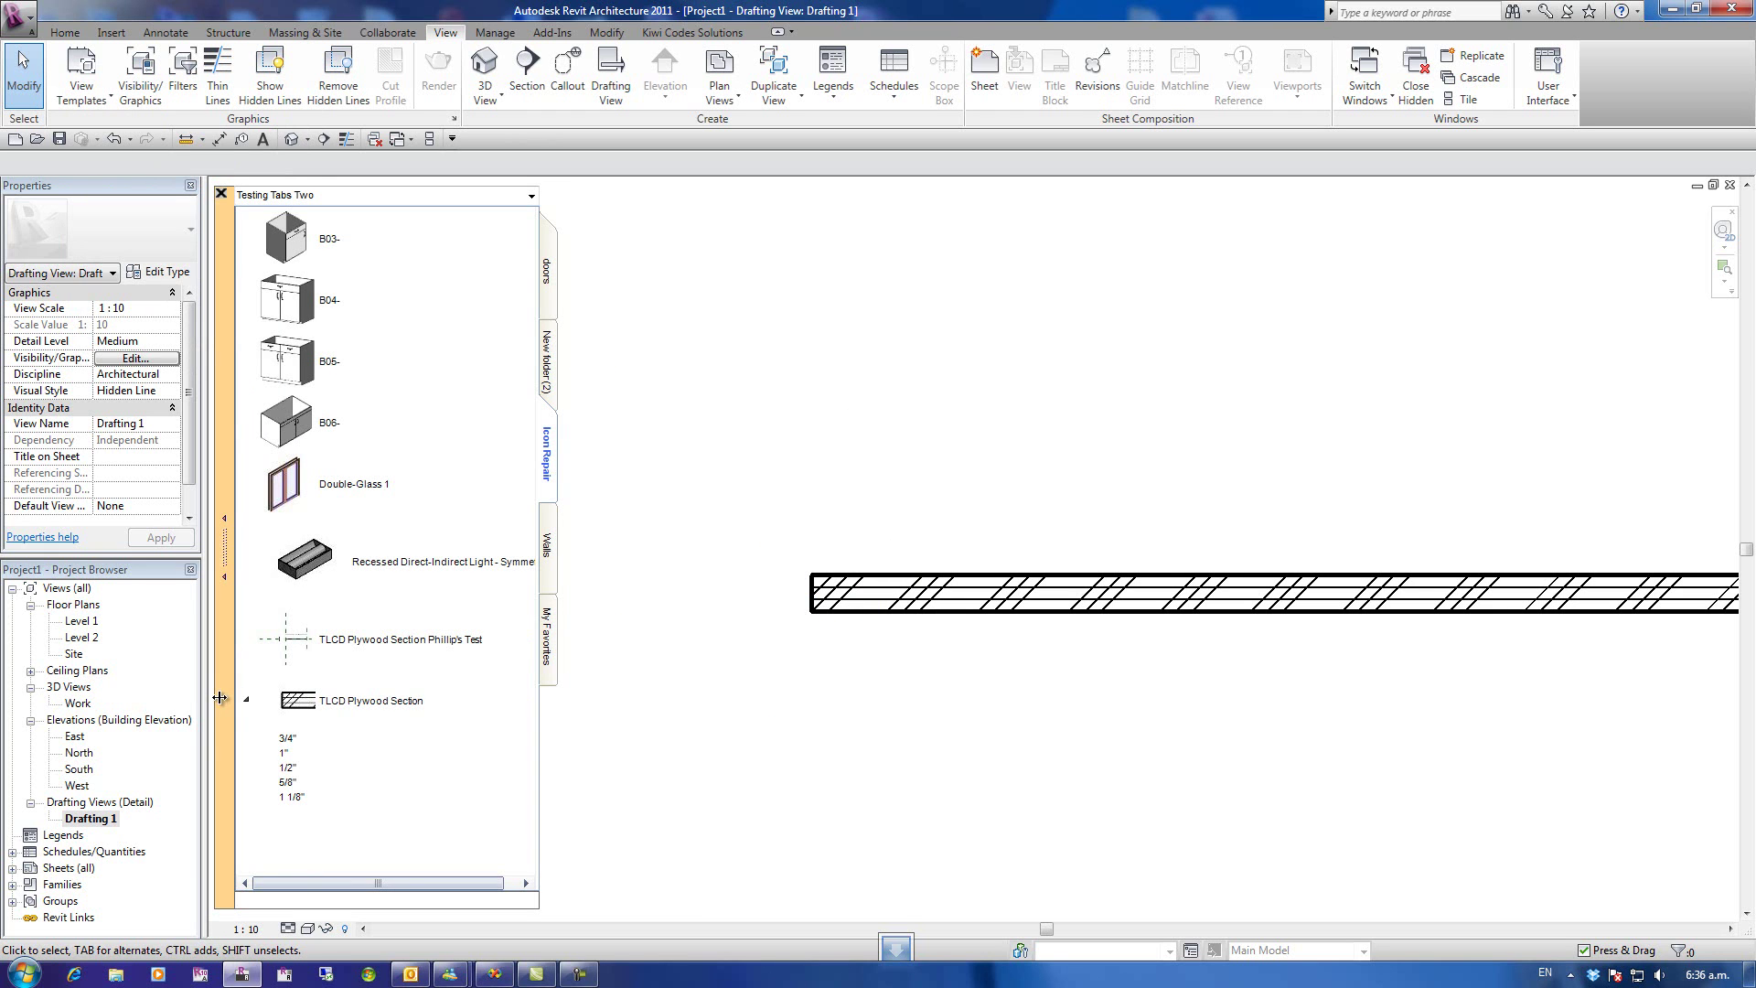
right_click(302, 562)
mouse_move(359, 663)
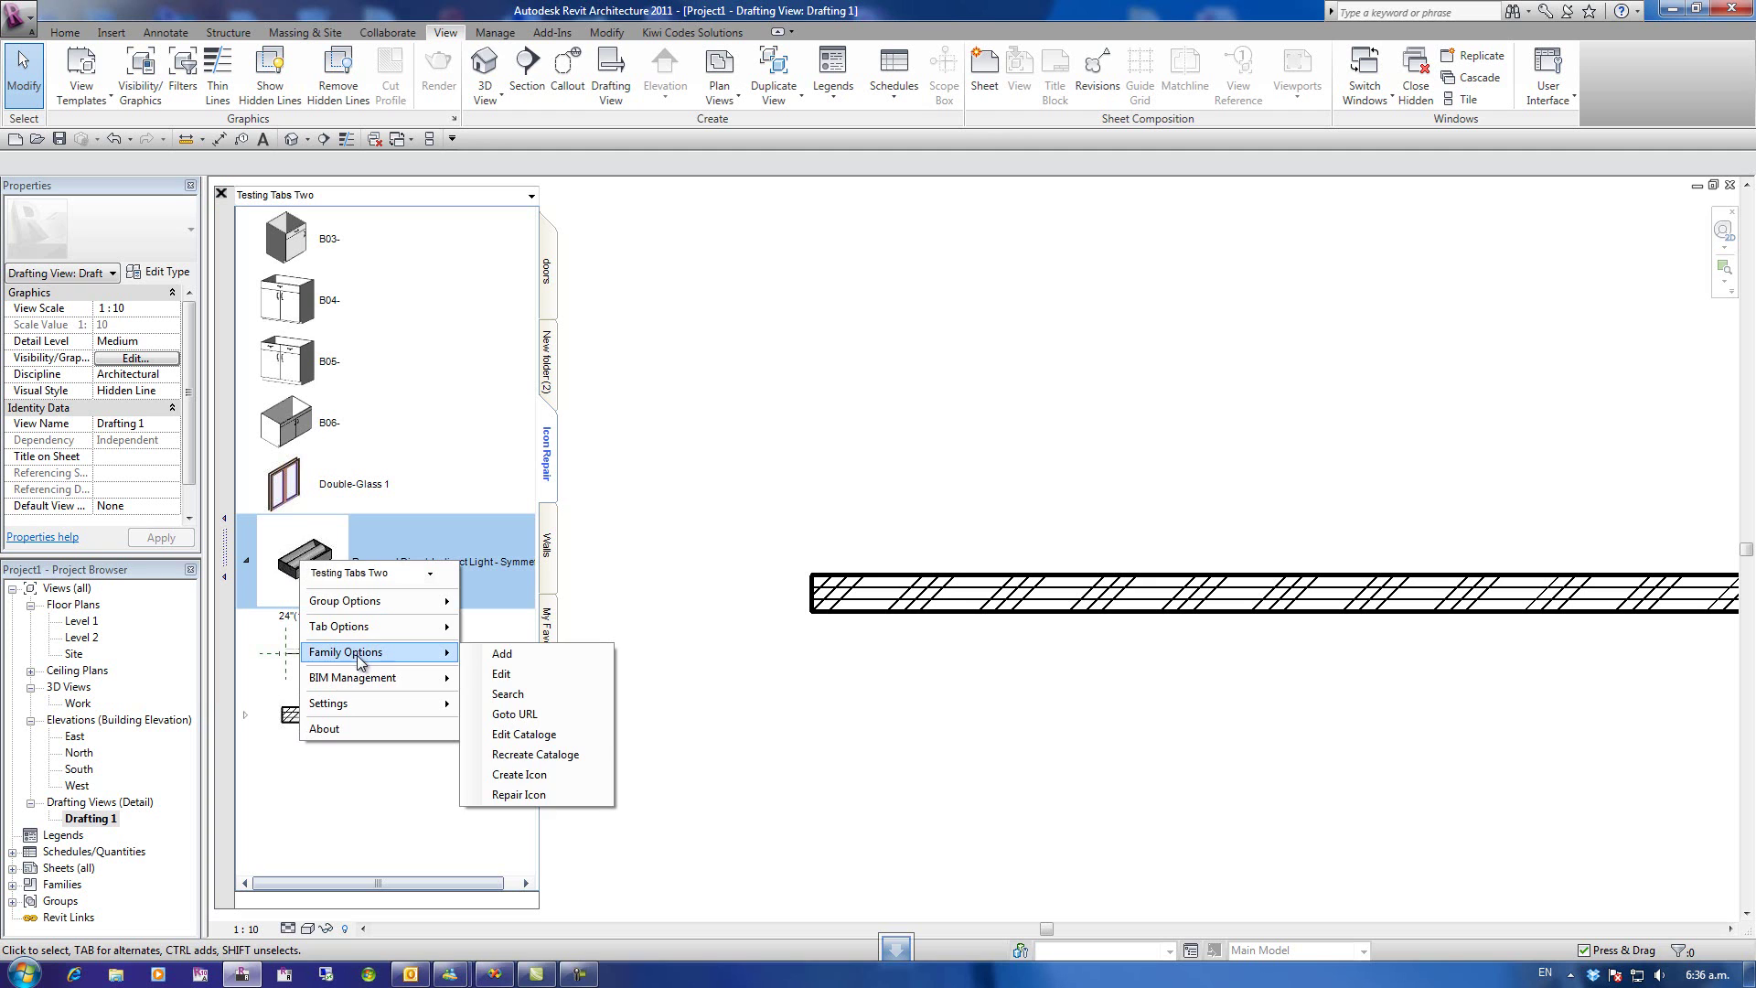
click(519, 794)
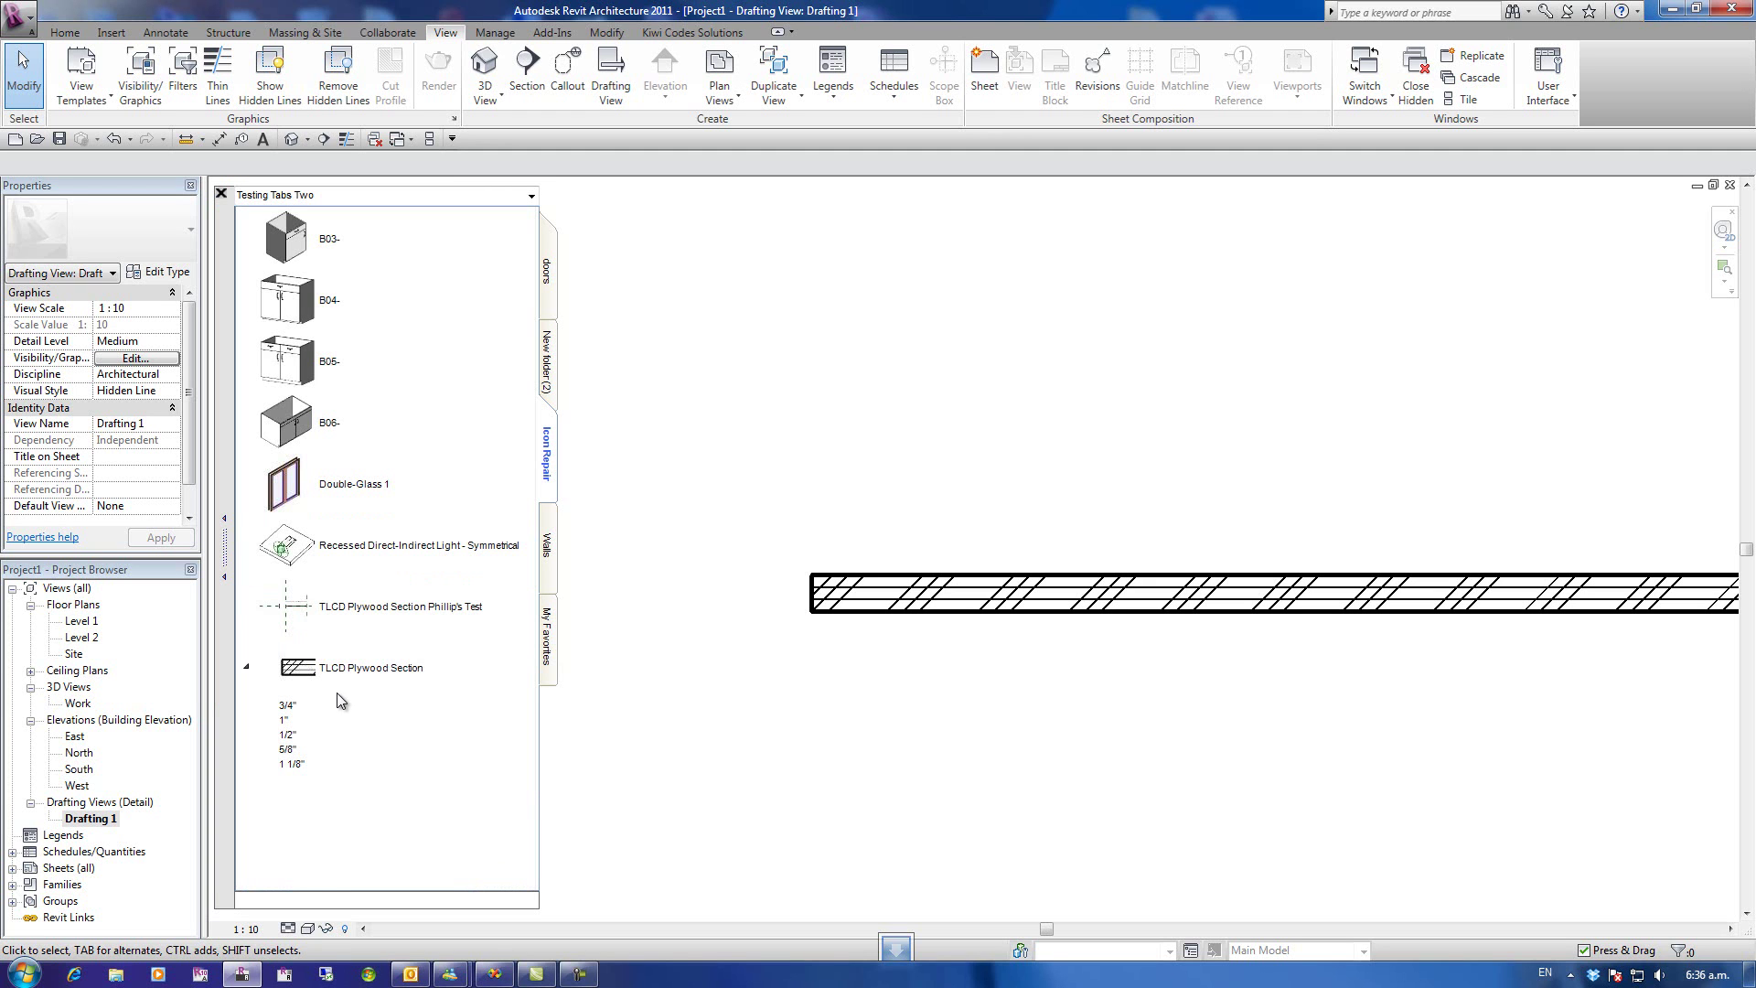